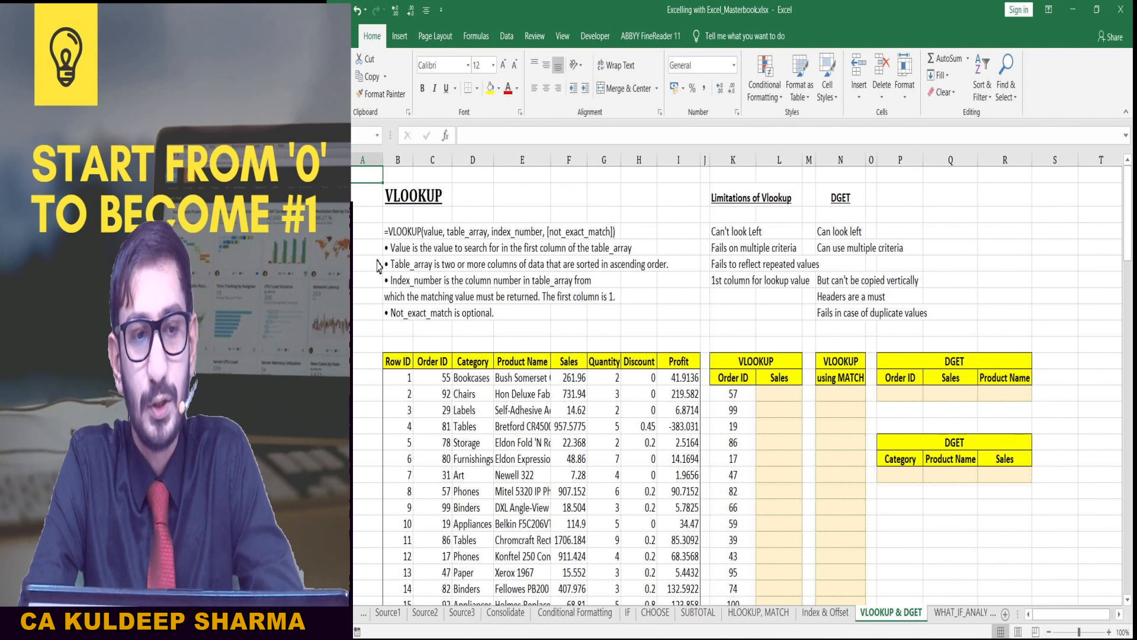
Step: Review the VLOOKUP syntax notes and the Row ID and Order ID columns of the order table
key("Right")
key("Down")
key("Down")
key("Down")
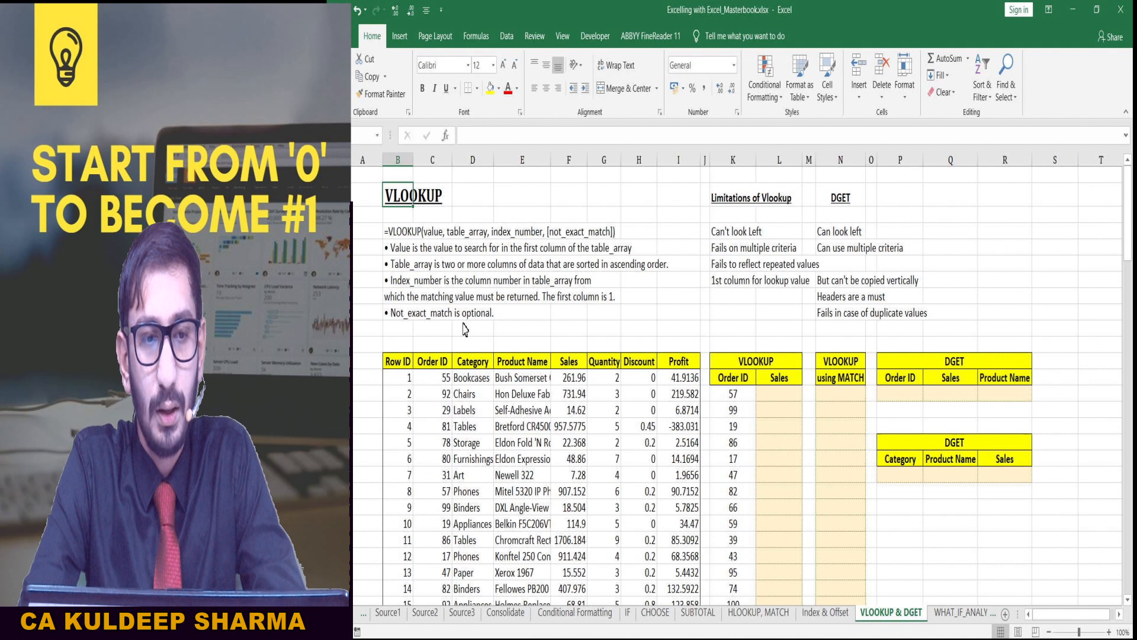
left_click(679, 395)
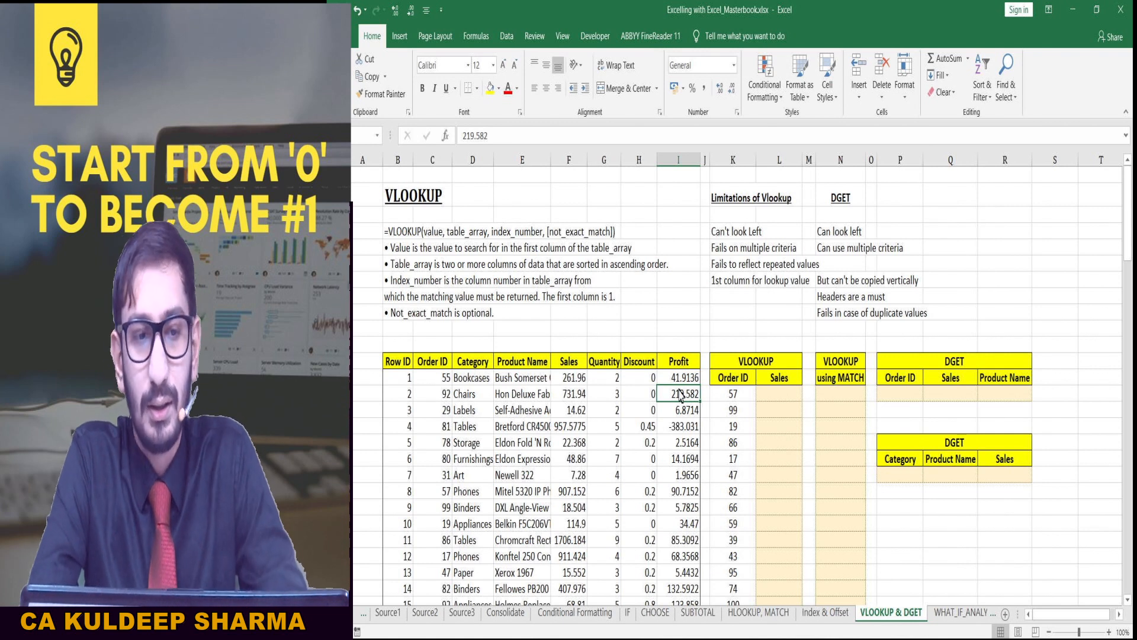
left_click(480, 363)
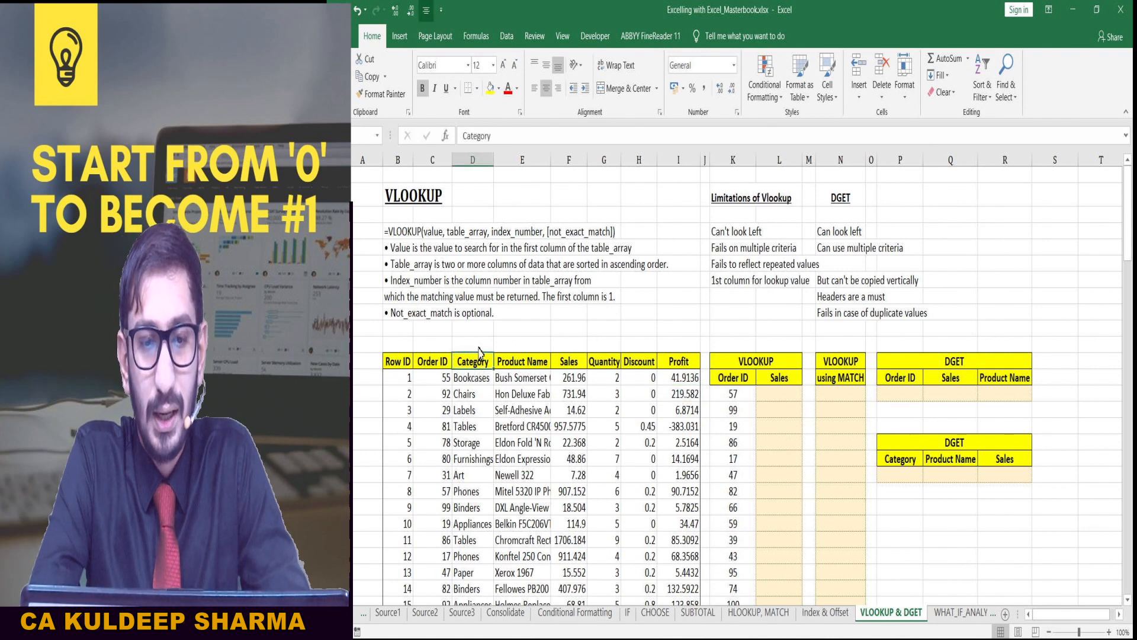
scroll(495, 336, "down", 2)
scroll(495, 335, "down", 1)
left_click(504, 311)
scroll(442, 323, "up", 3)
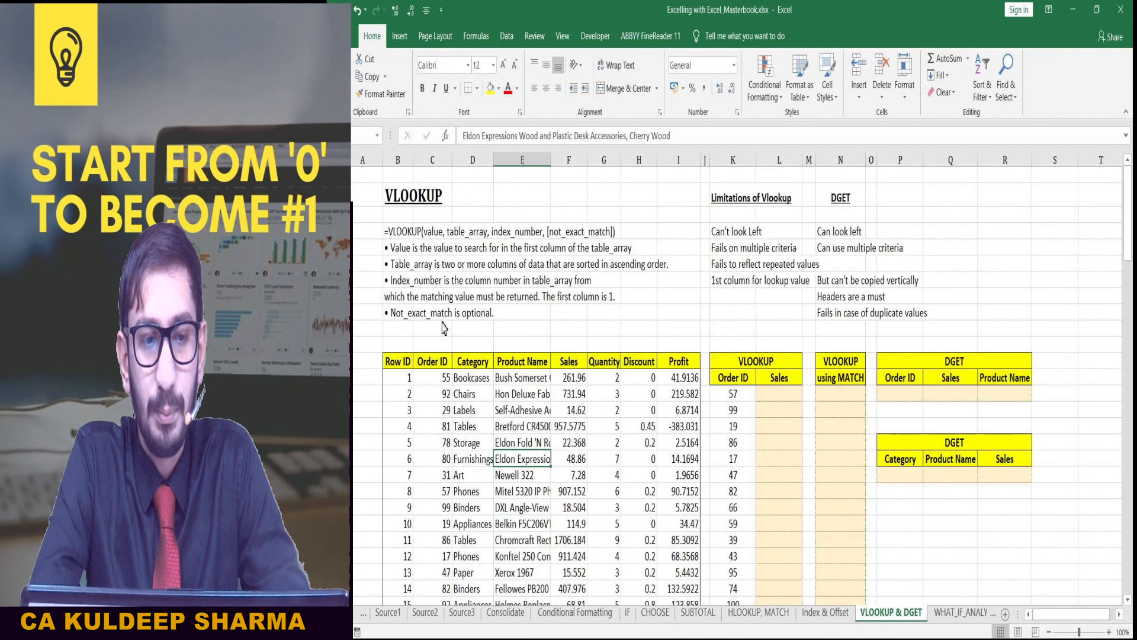
left_click(421, 359)
scroll(468, 364, "down", 4)
scroll(468, 365, "up", 4)
left_click(401, 367)
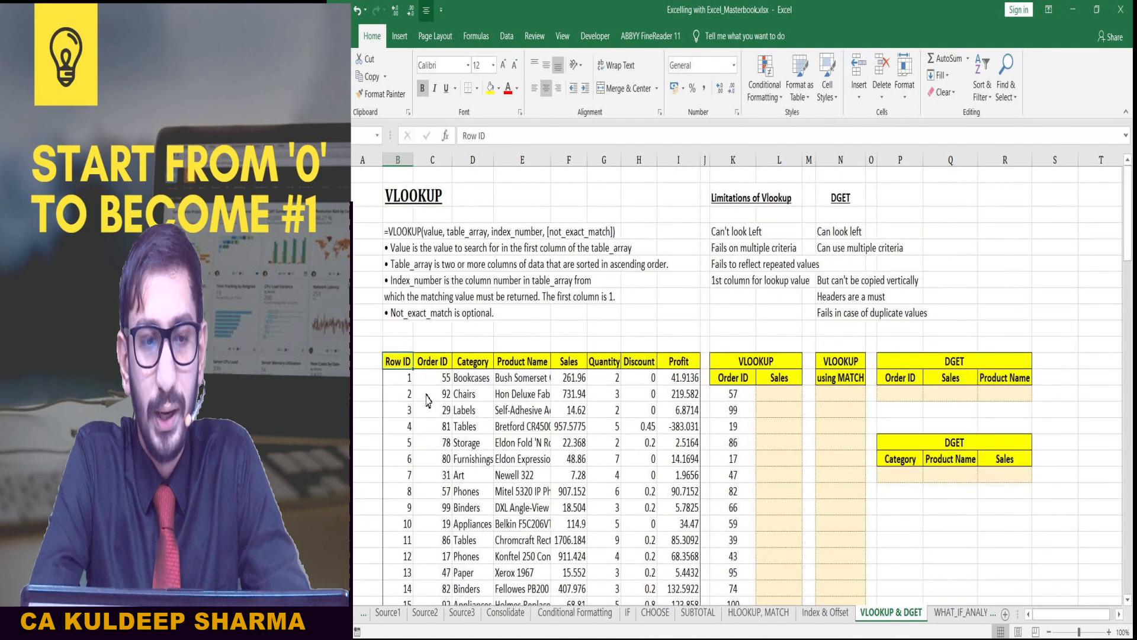
scroll(435, 394, "down", 2)
left_click(400, 391)
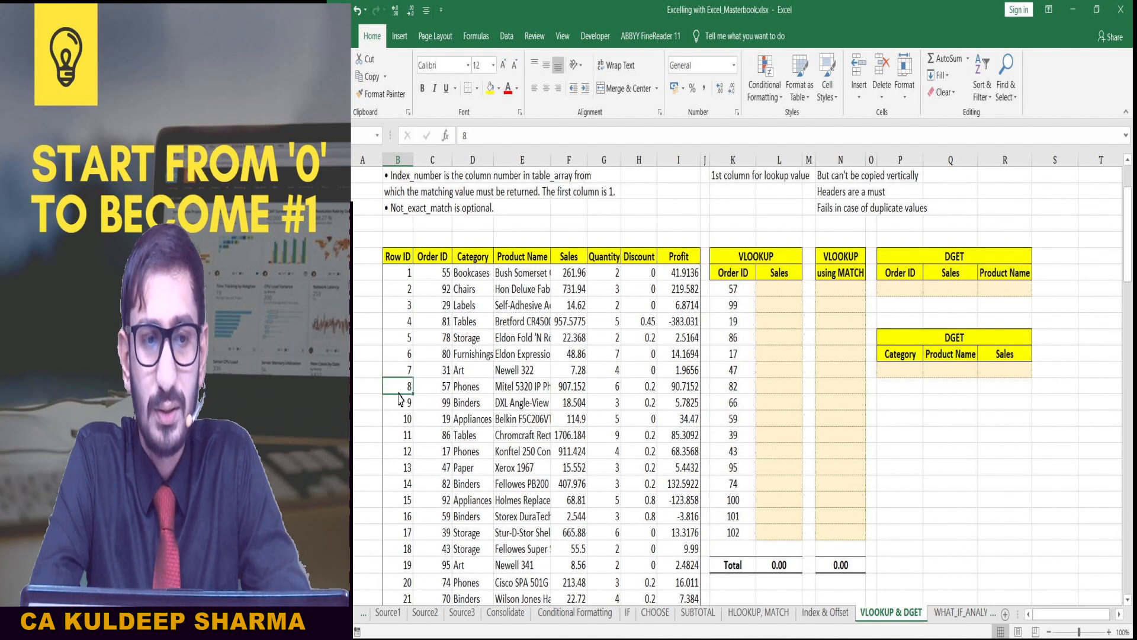
left_click(431, 265)
scroll(432, 317, "down", 5)
scroll(436, 320, "up", 7)
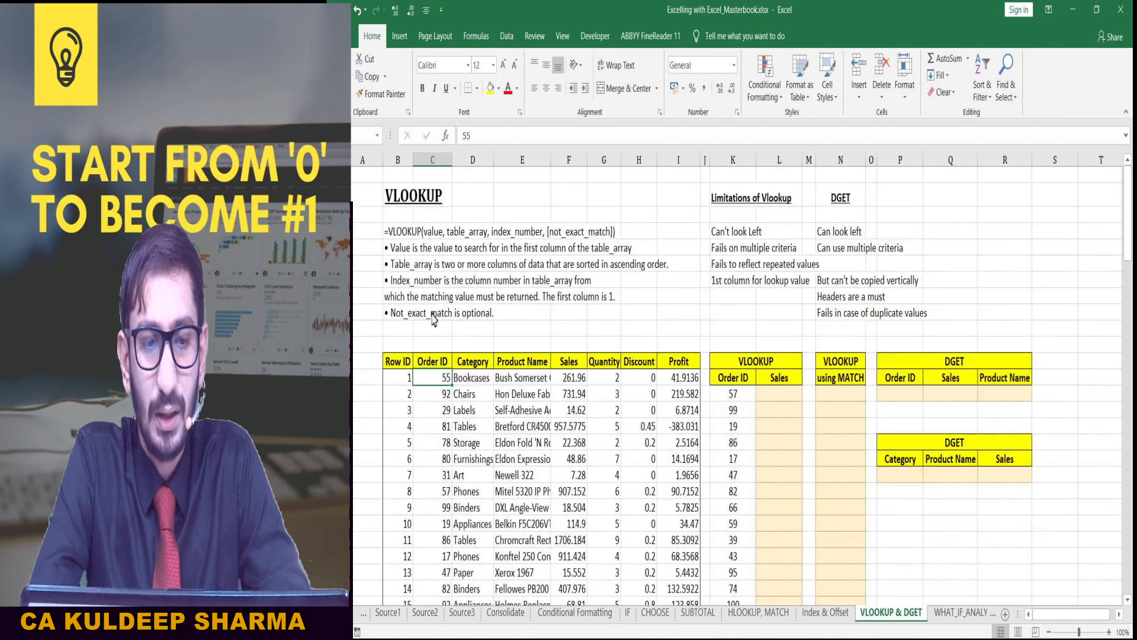
Step: Examine the order table's columns from Category through Profit and scan down through its rows
left_click(458, 371)
scroll(458, 367, "down", 1)
key("Right")
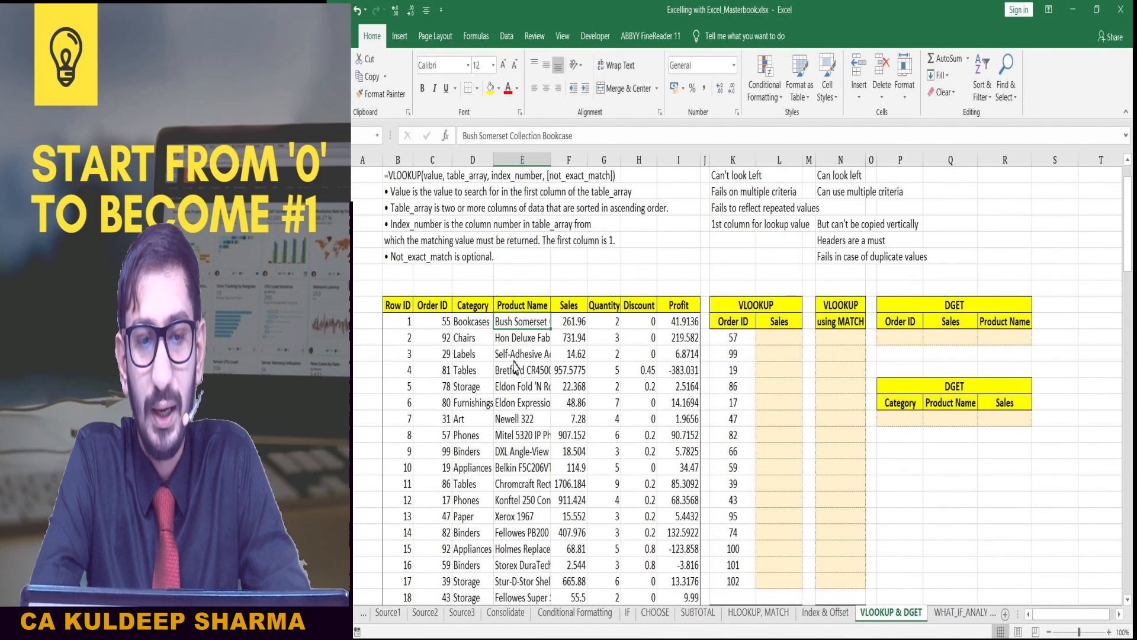
key("Right")
key("Right")
key("Right")
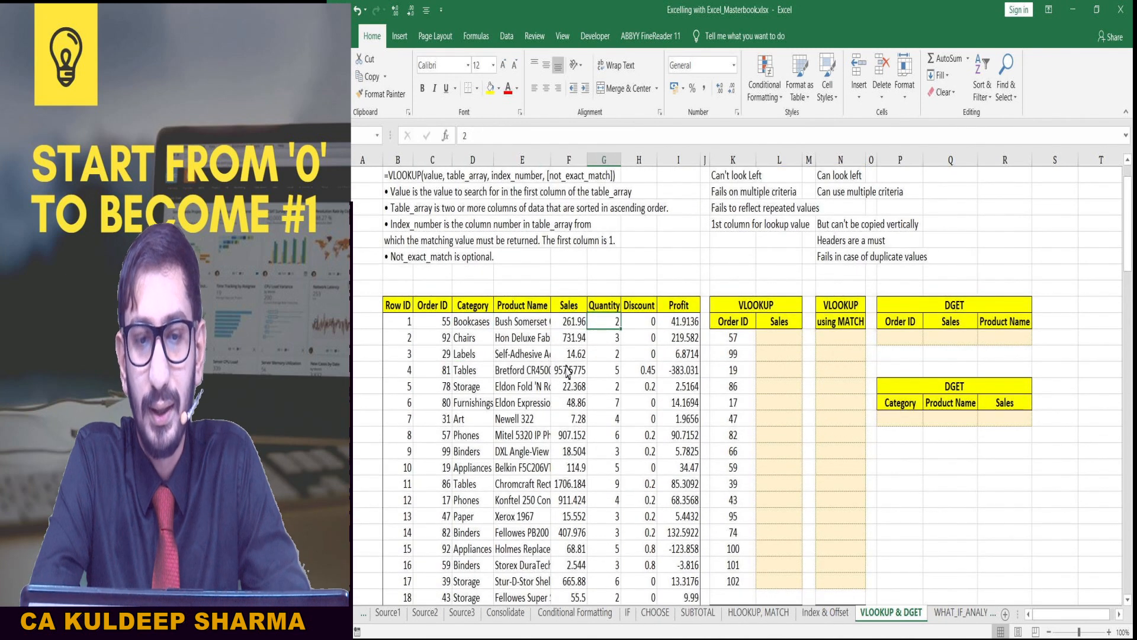
key("Right")
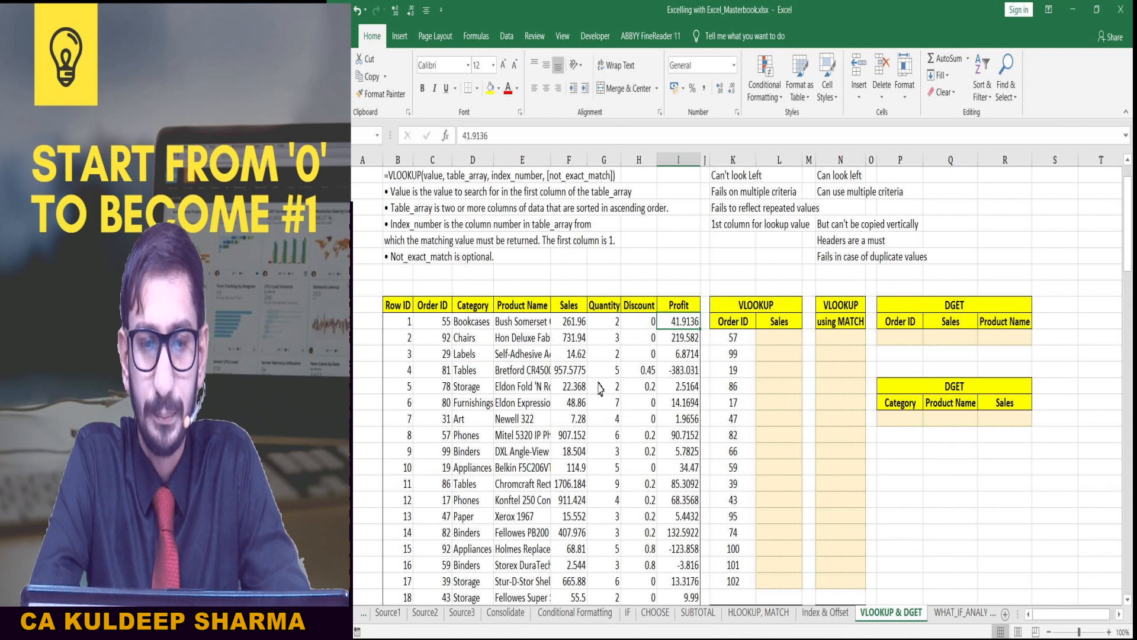
scroll(613, 389, "down", 5)
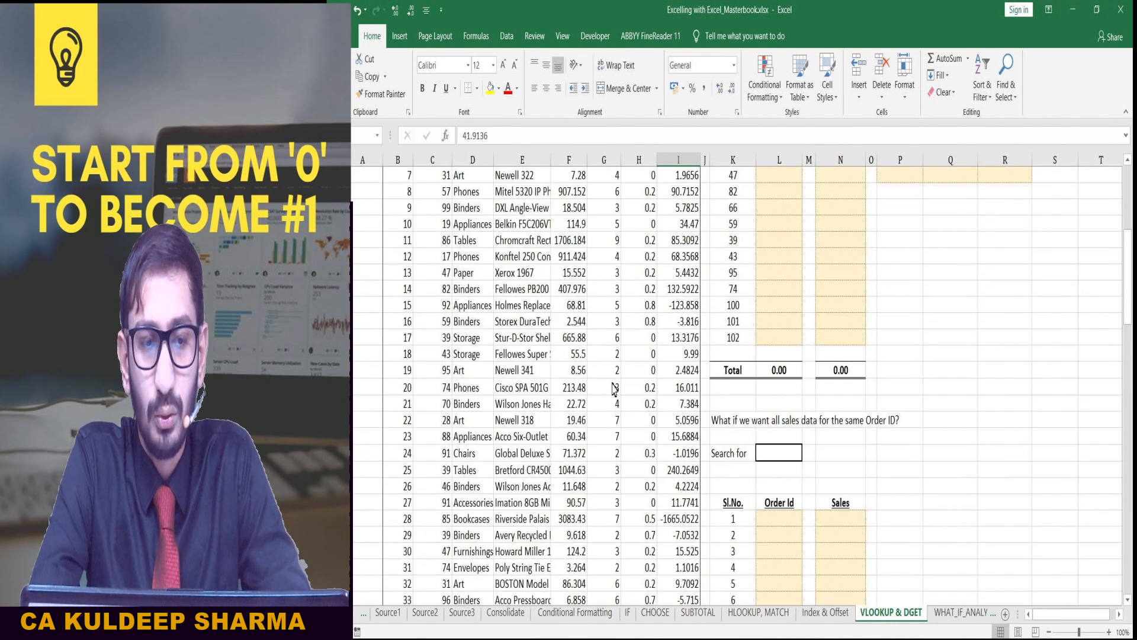
scroll(614, 389, "down", 20)
scroll(582, 344, "up", 20)
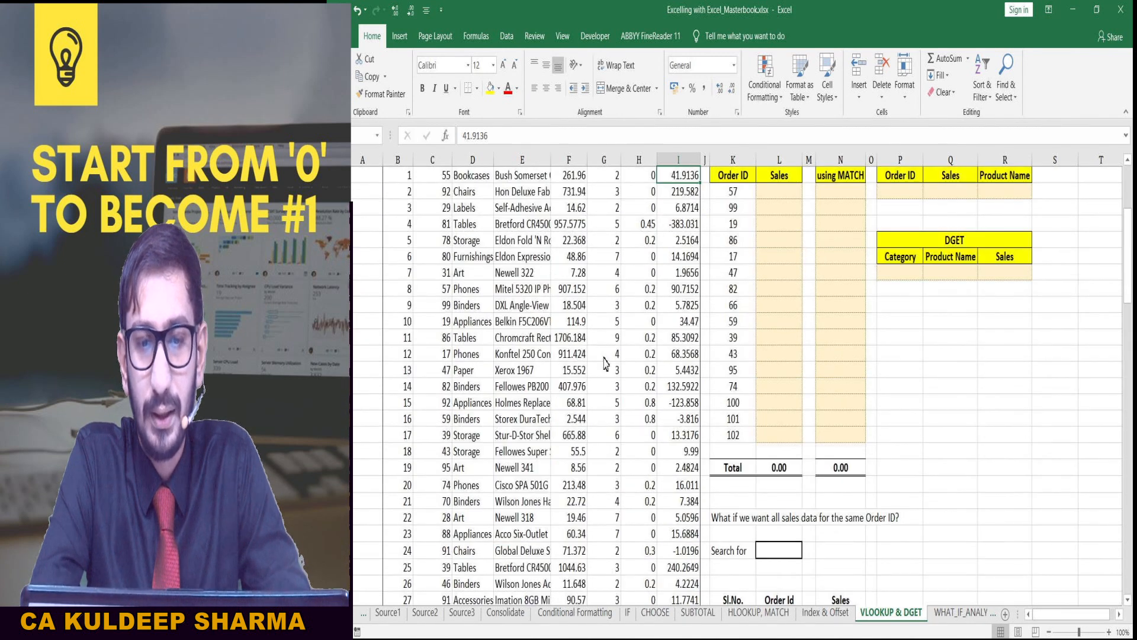
scroll(605, 362, "up", 4)
Step: Examine the Order ID list and the empty Sales cells in the VLOOKUP table
left_click(728, 312)
scroll(721, 317, "up", 1)
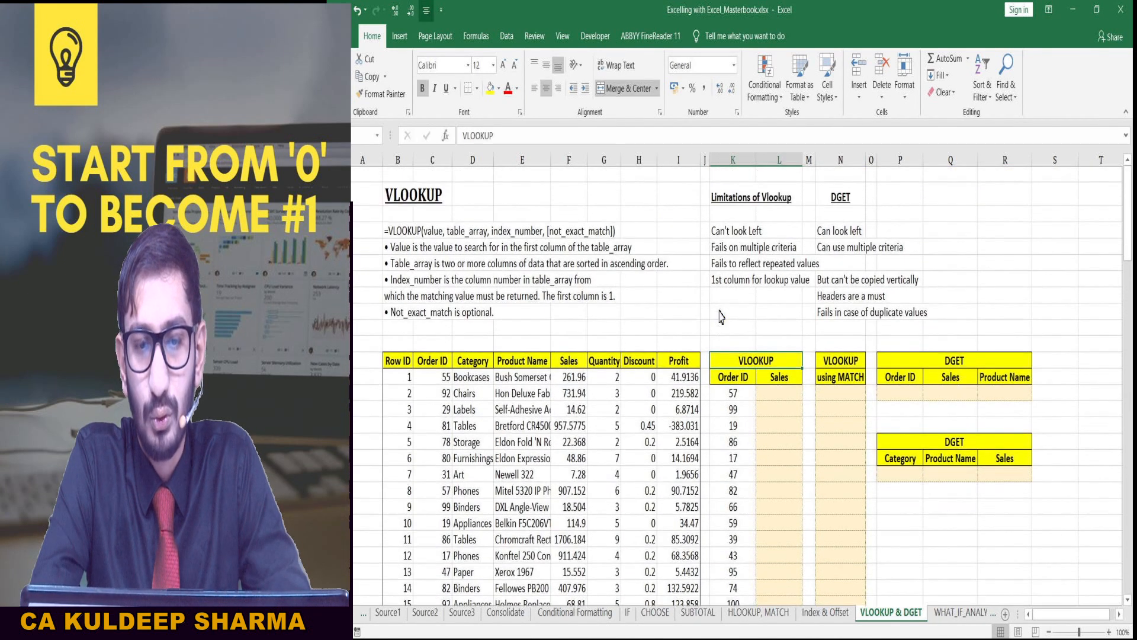
scroll(721, 317, "down", 2)
key("Down")
key("Down")
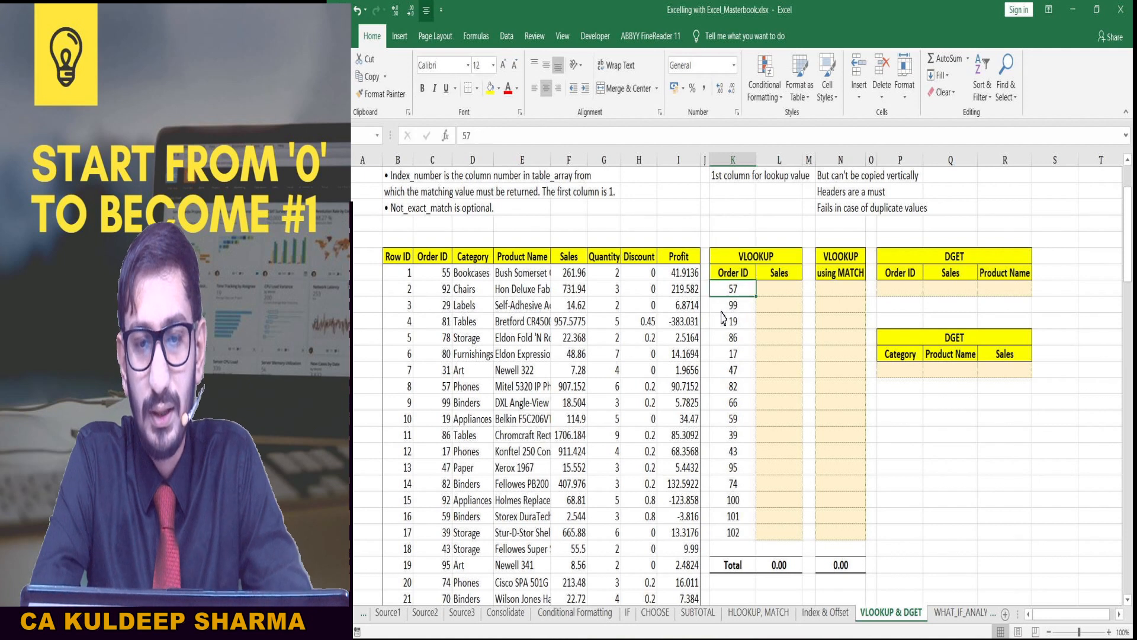
left_click_drag(730, 295, 739, 533)
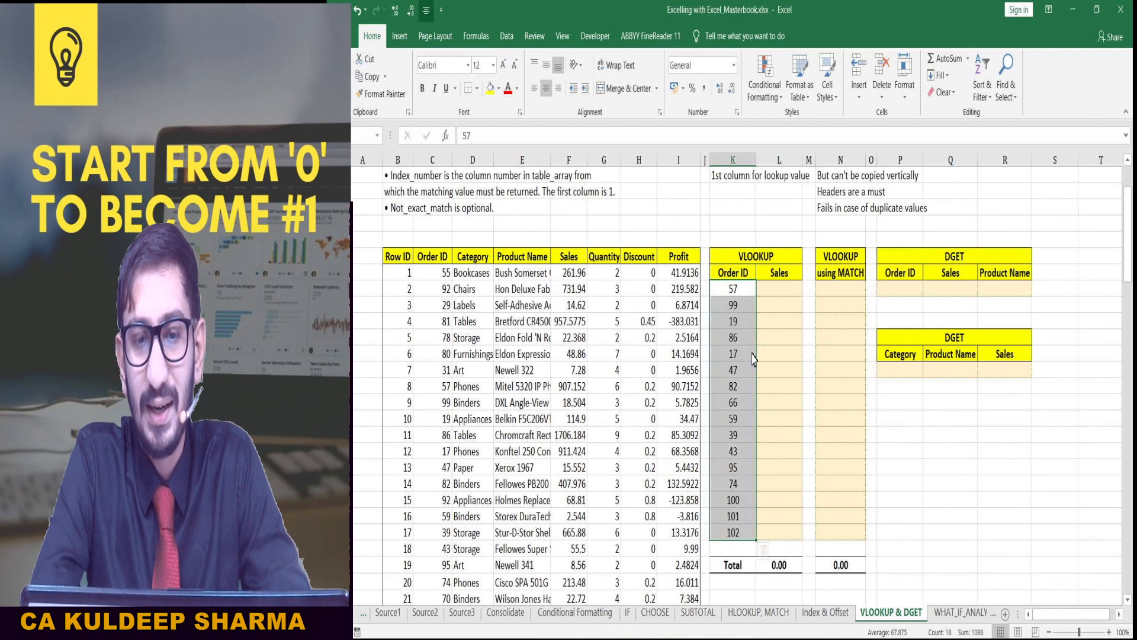
left_click_drag(773, 290, 774, 532)
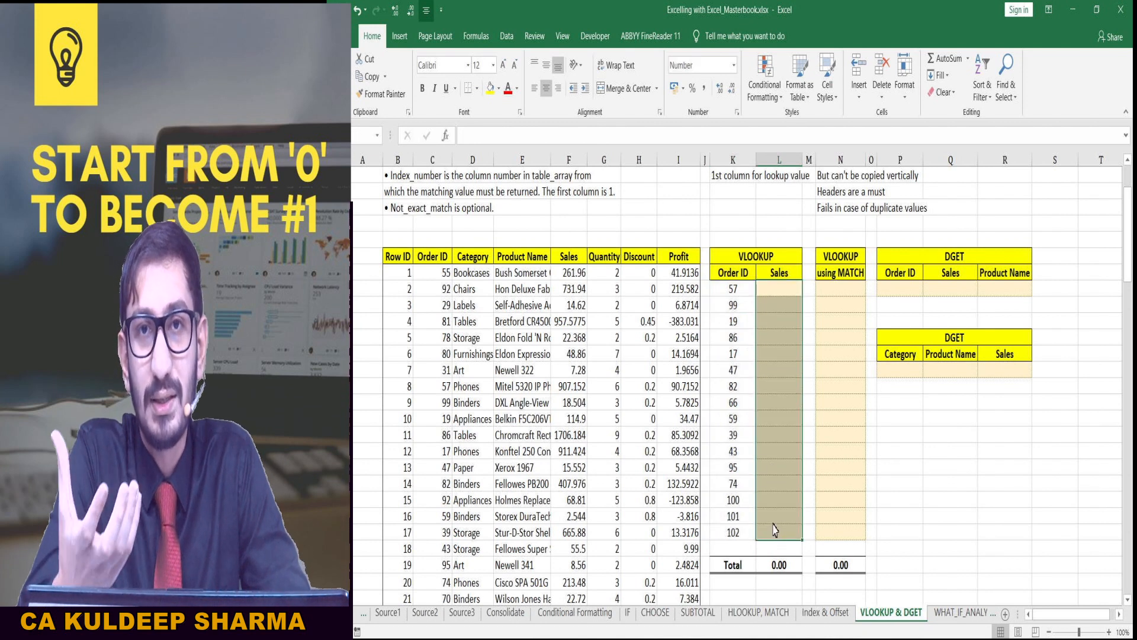
Step: Start a VLOOKUP formula in Sales cell L14 with the Order ID in K14 as the lookup value
left_click(774, 291)
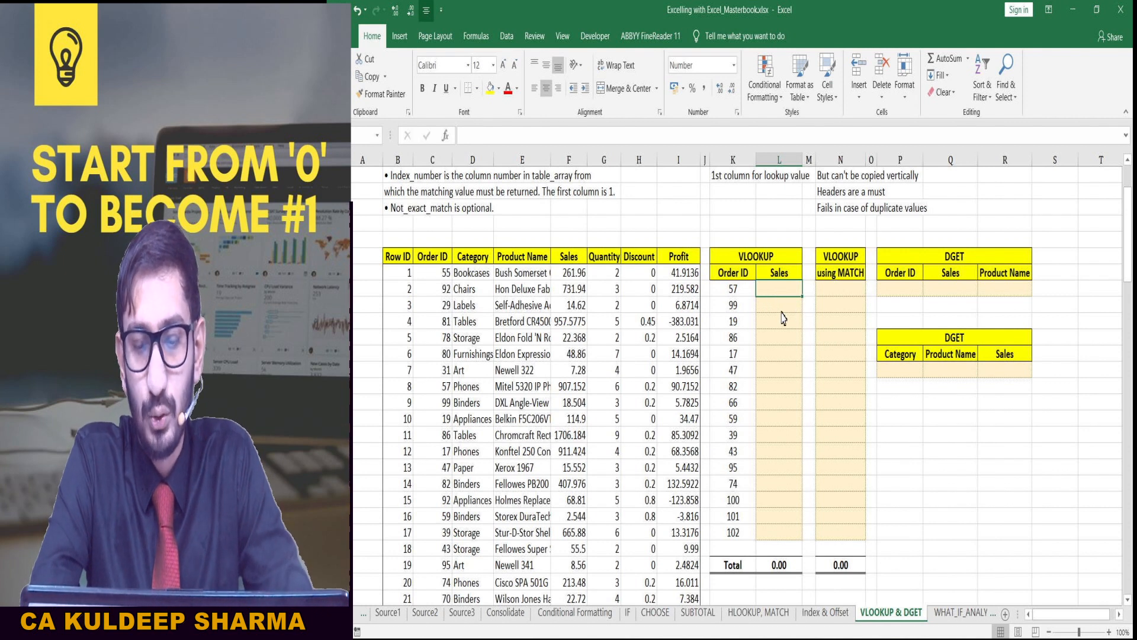
scroll(781, 318, "up", 2)
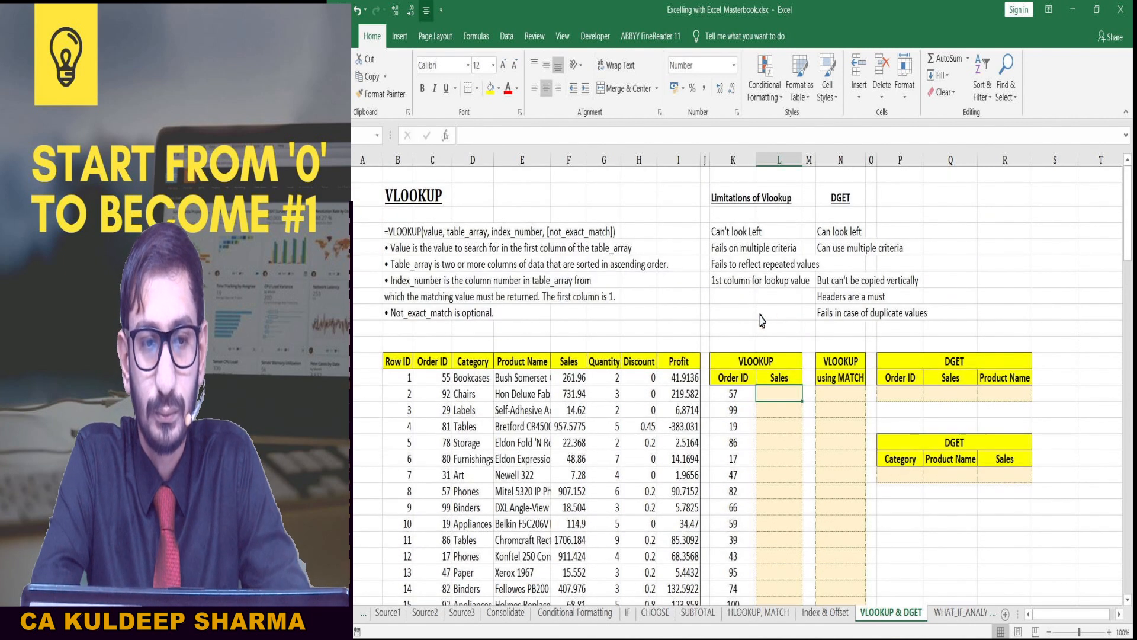
scroll(772, 318, "down", 1)
type("=")
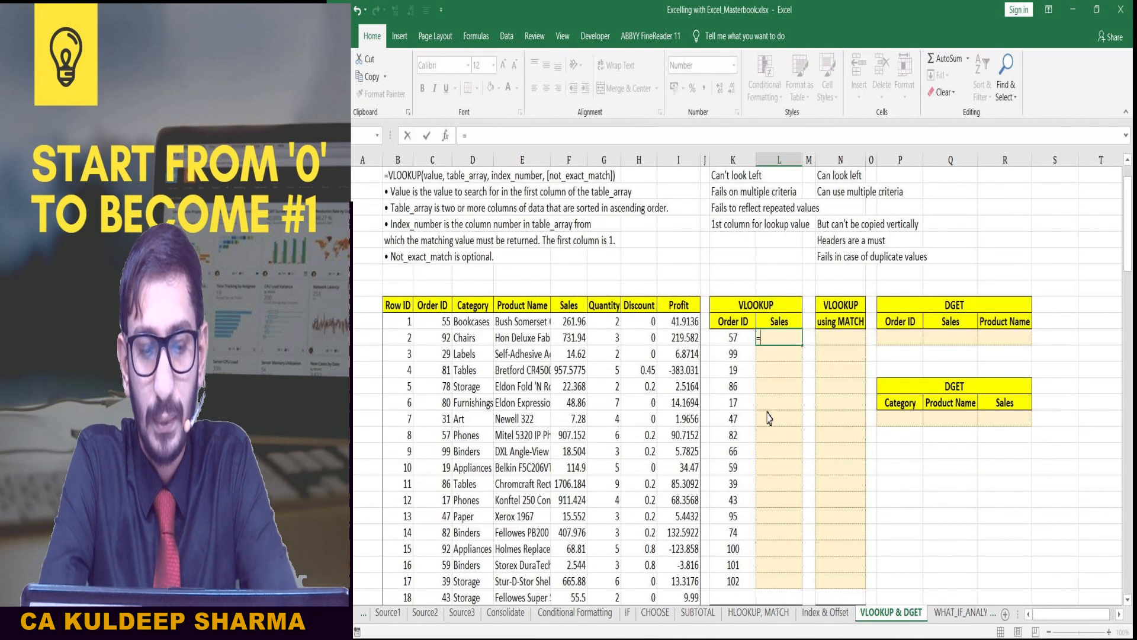
type("vloo")
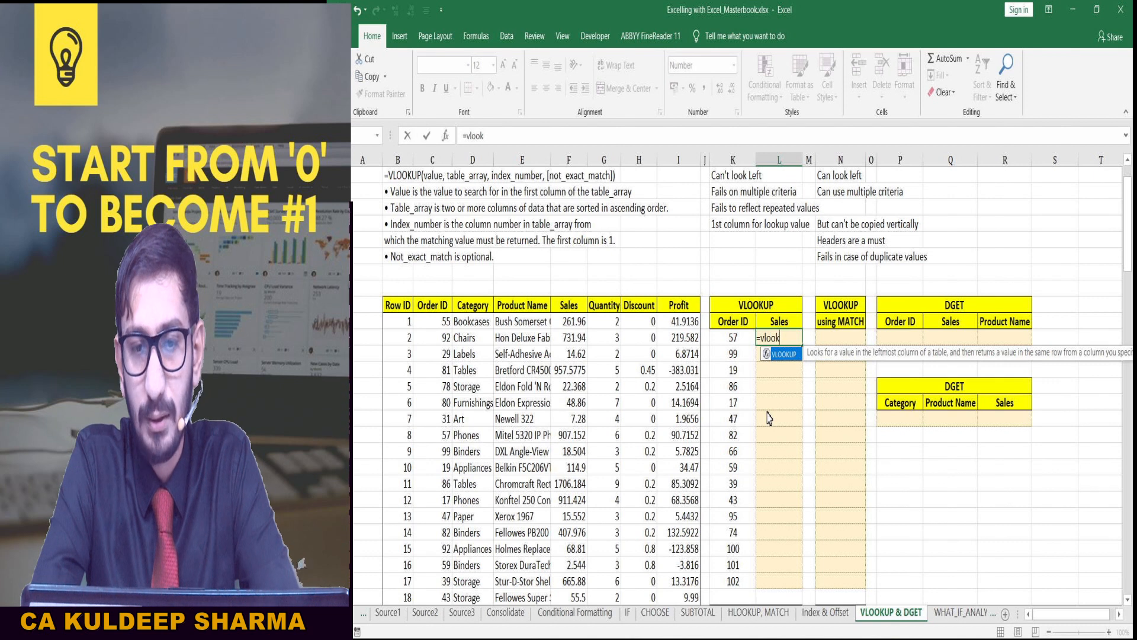
type("k")
key("Tab")
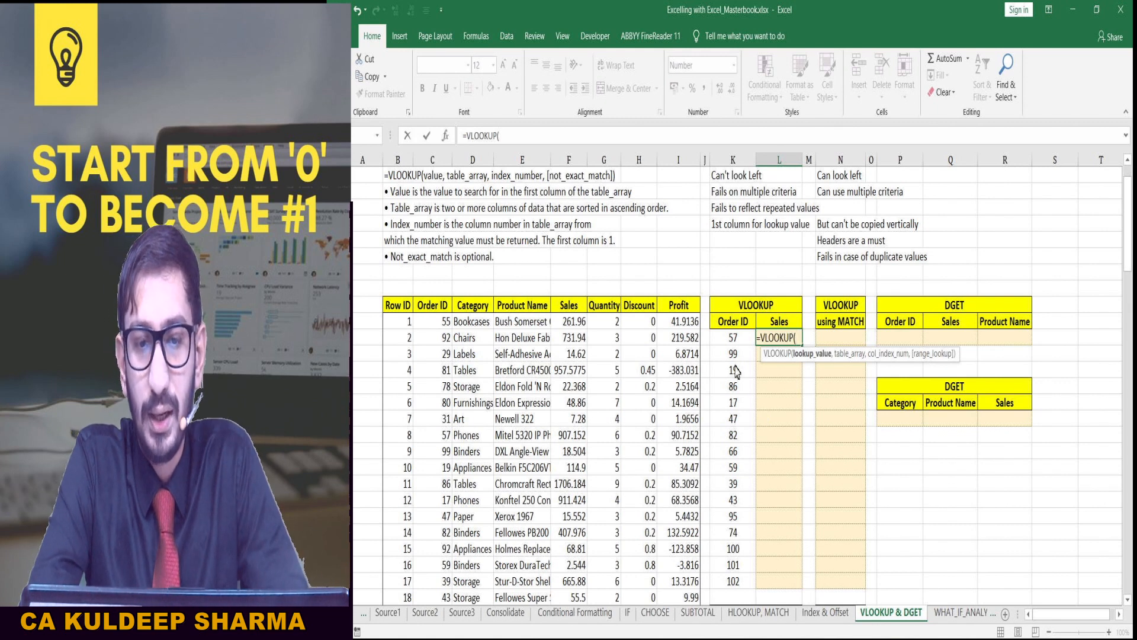
left_click(726, 341)
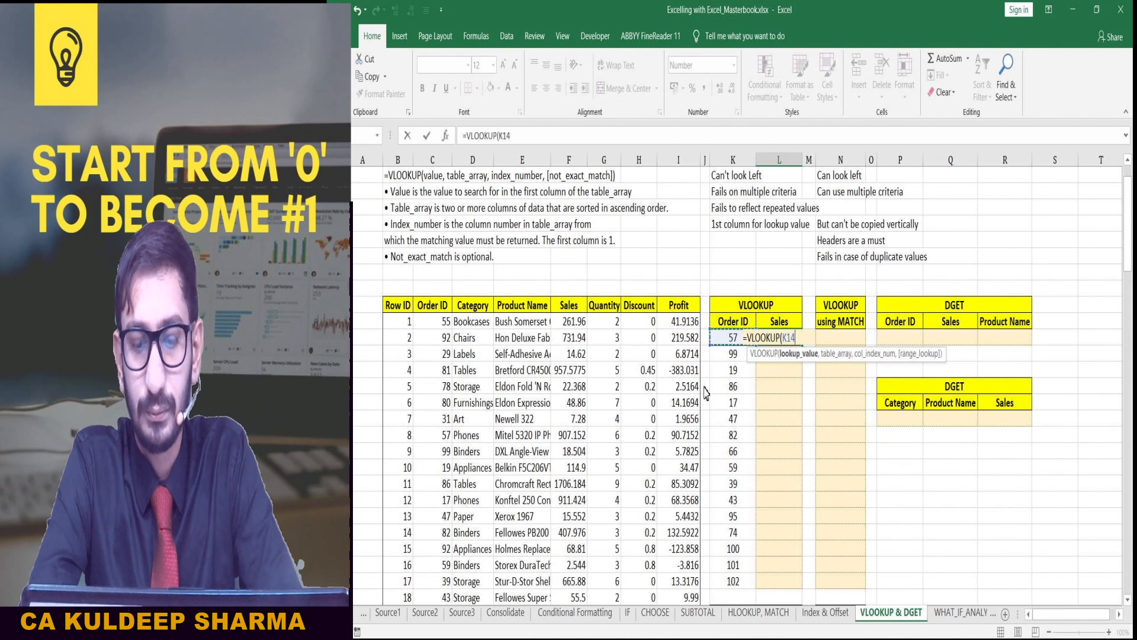
type(",")
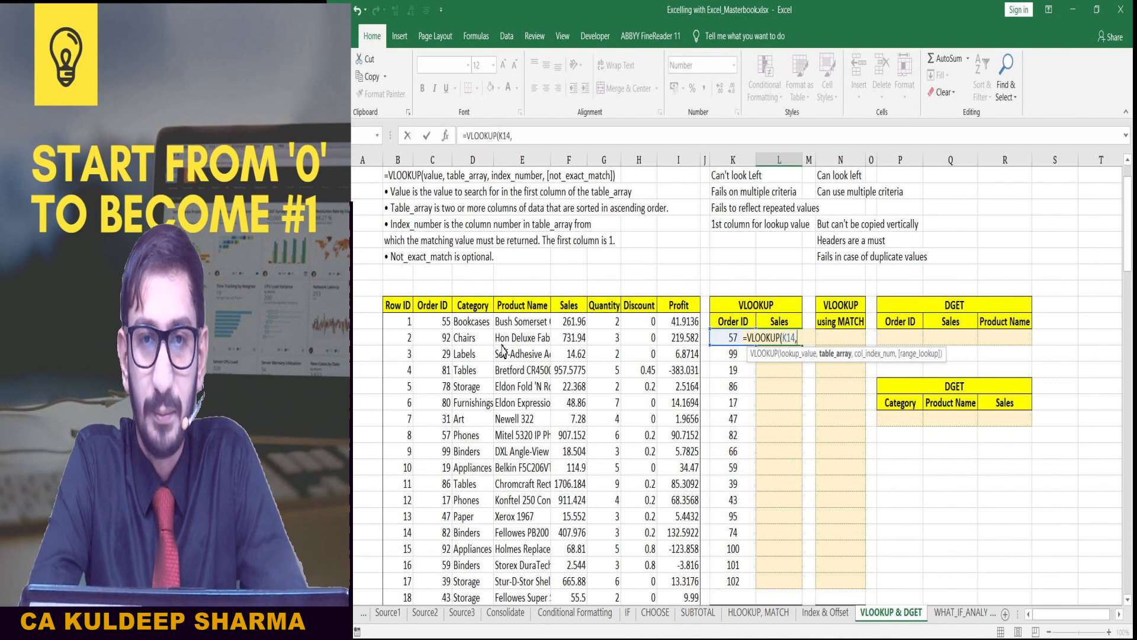
Step: Try B12:I27, starting from the Row ID column, as the formula's table array
left_click(444, 321)
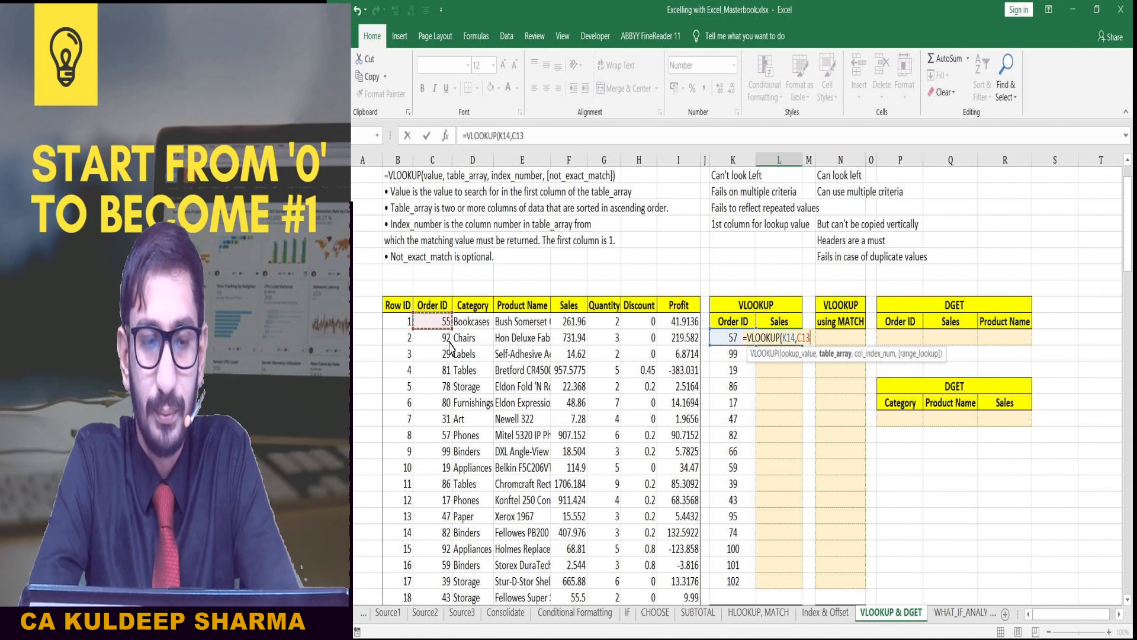
key("Up")
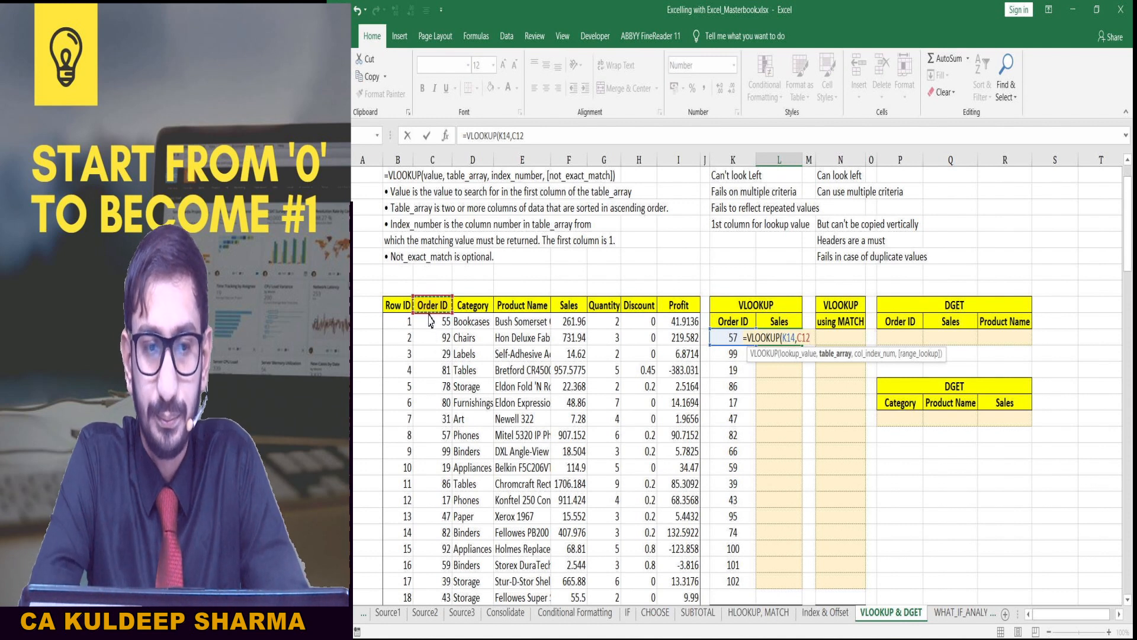
key("Left")
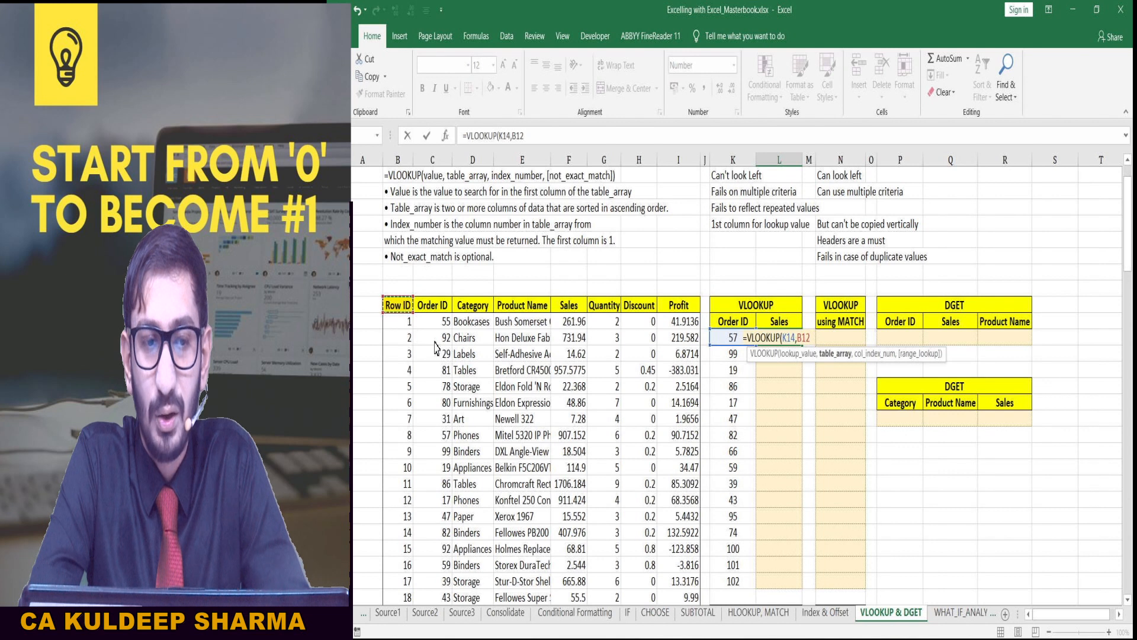
left_click_drag(401, 382, 484, 409)
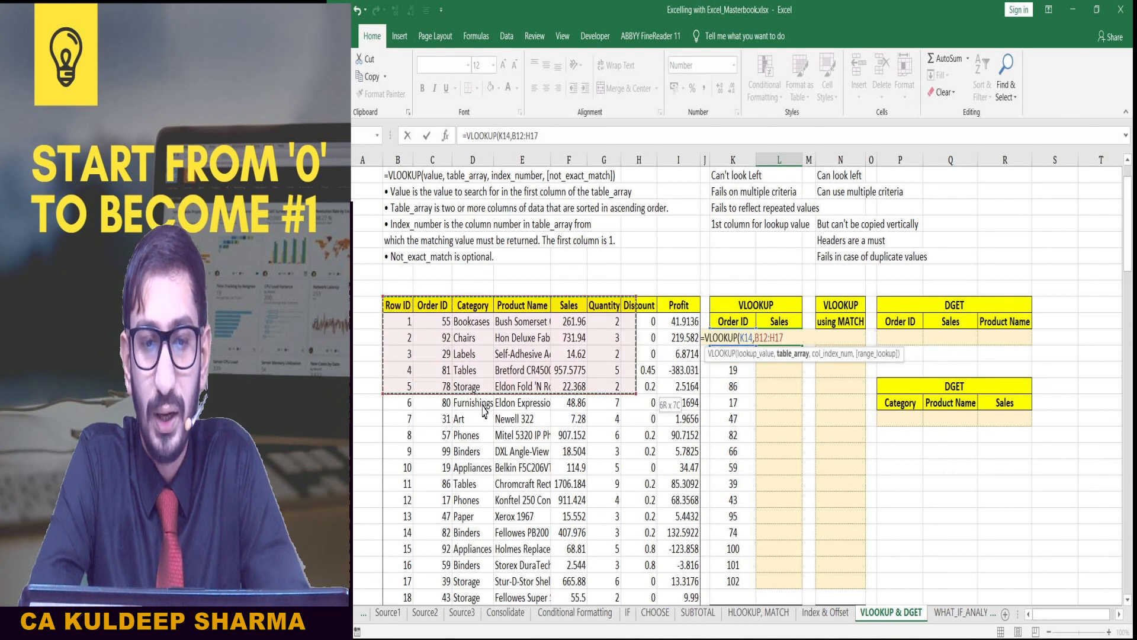
key("shift+Down")
key("shift+Down")
key("shift+Down")
key("shift+Right")
key("shift+Down")
key("shift+Down")
key("shift+Down")
key("shift+Down")
key("shift+Down")
key("shift+Down")
key("shift+Down")
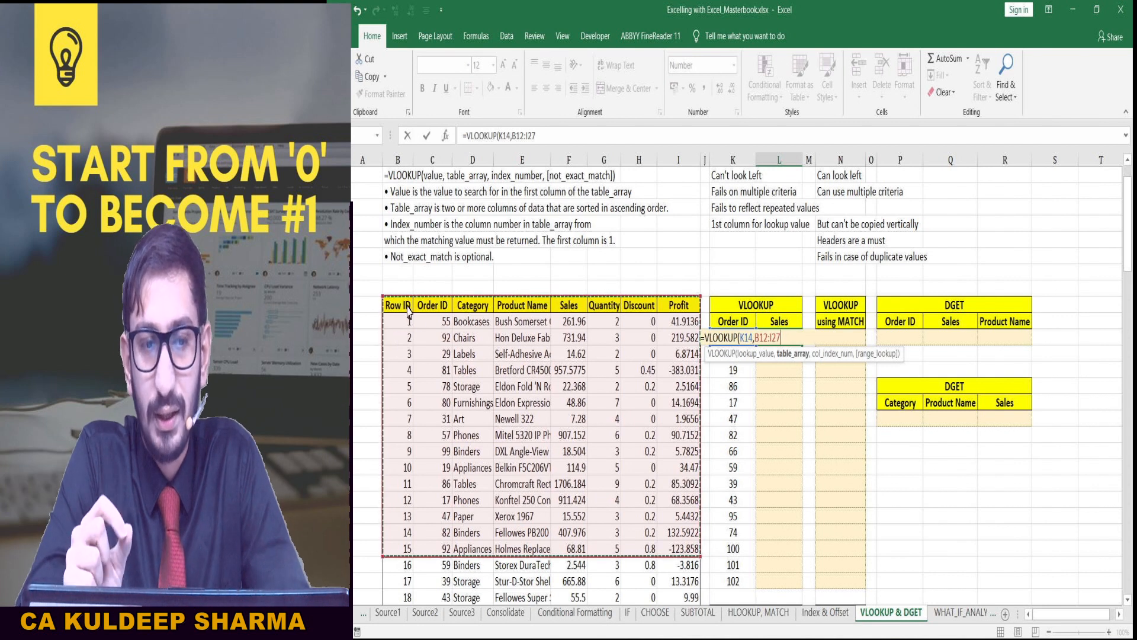
Step: Set the formula's table array to C12:I110, from the Order ID header through the last Profit row
left_click_drag(429, 329, 436, 421)
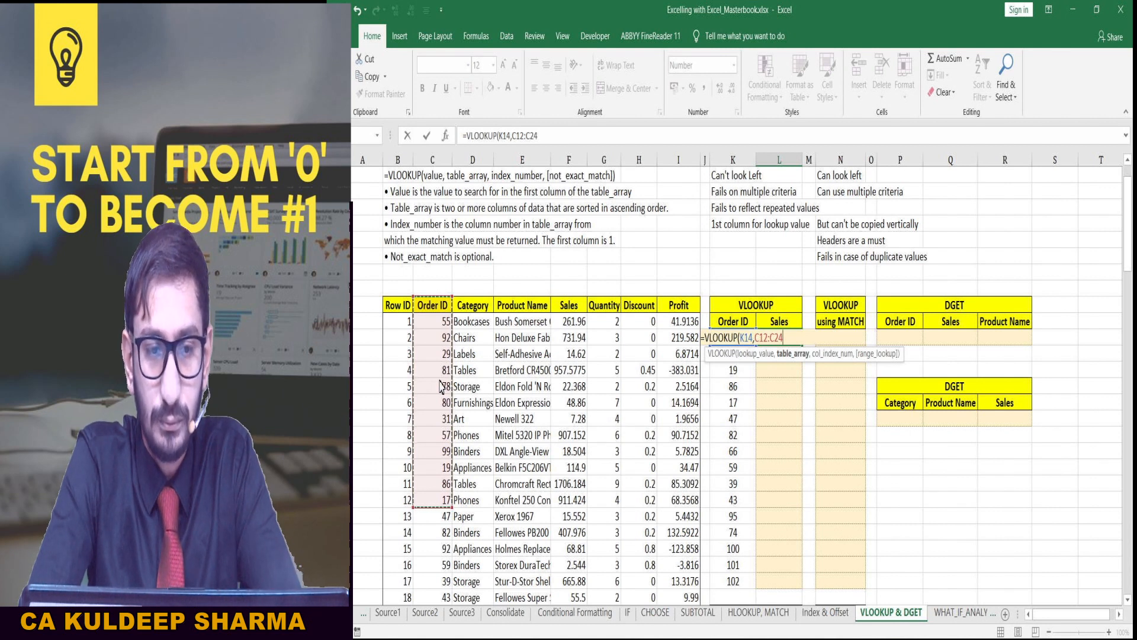
key("ctrl+shift+Down")
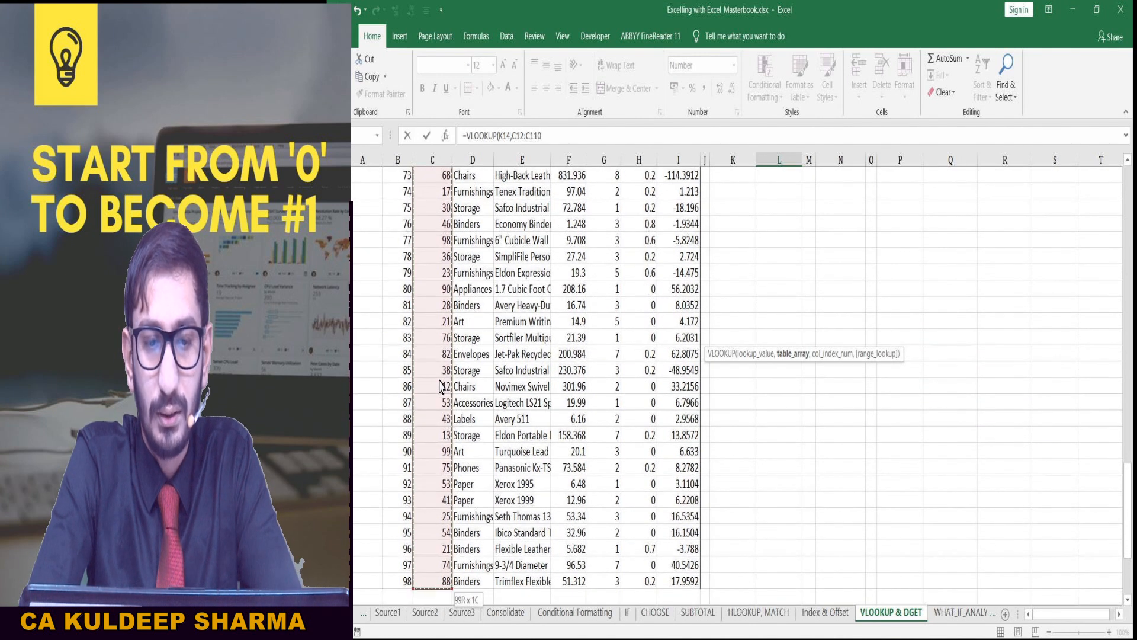
key("ctrl+shift+Right")
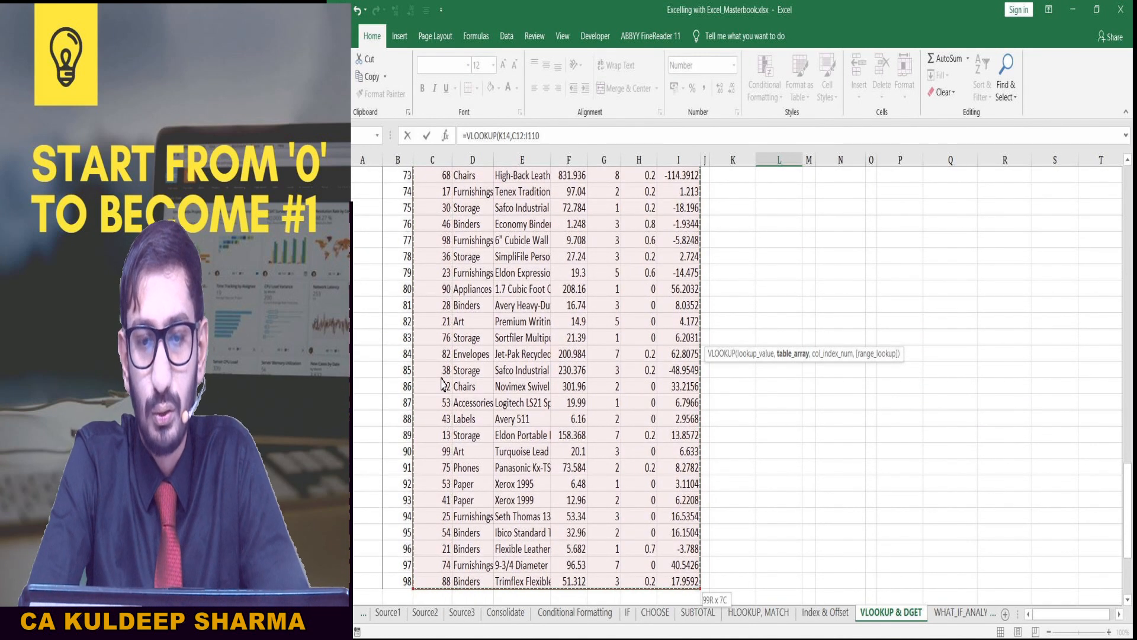
scroll(546, 340, "up", 4)
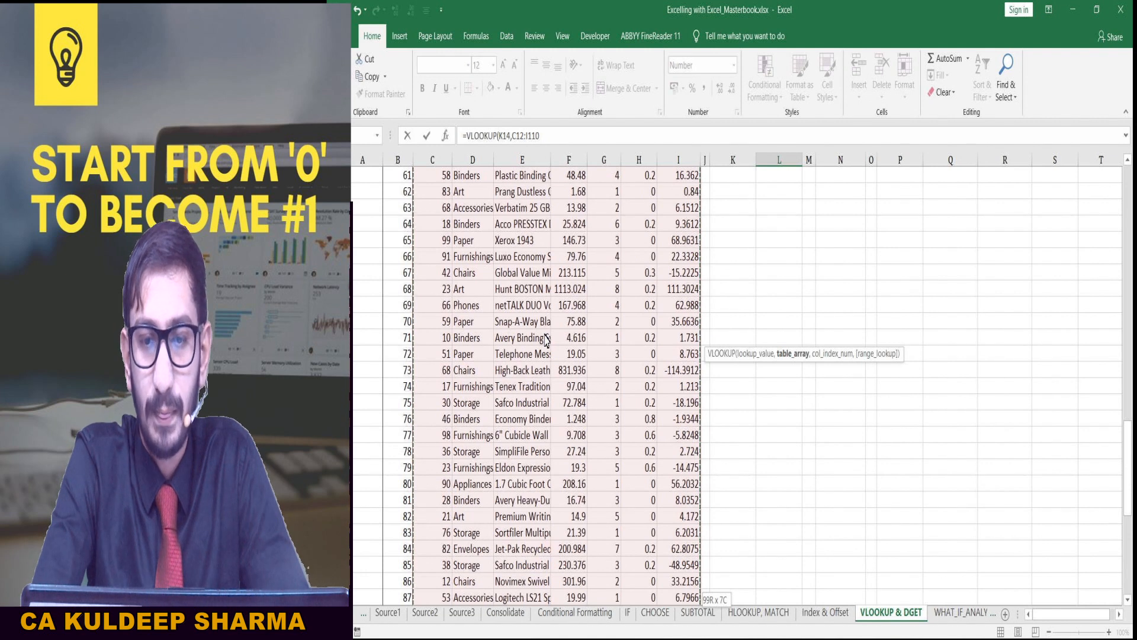
type(",")
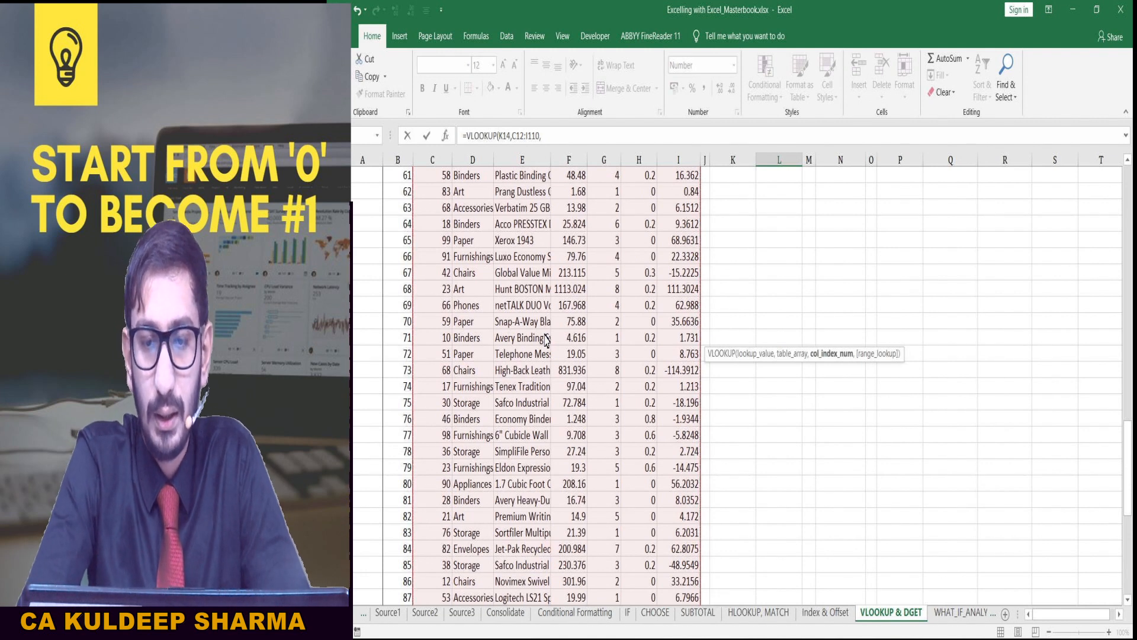
Step: Set the VLOOKUP formula's column index number to 4 for the Sales column
scroll(546, 340, "up", 20)
type("L14")
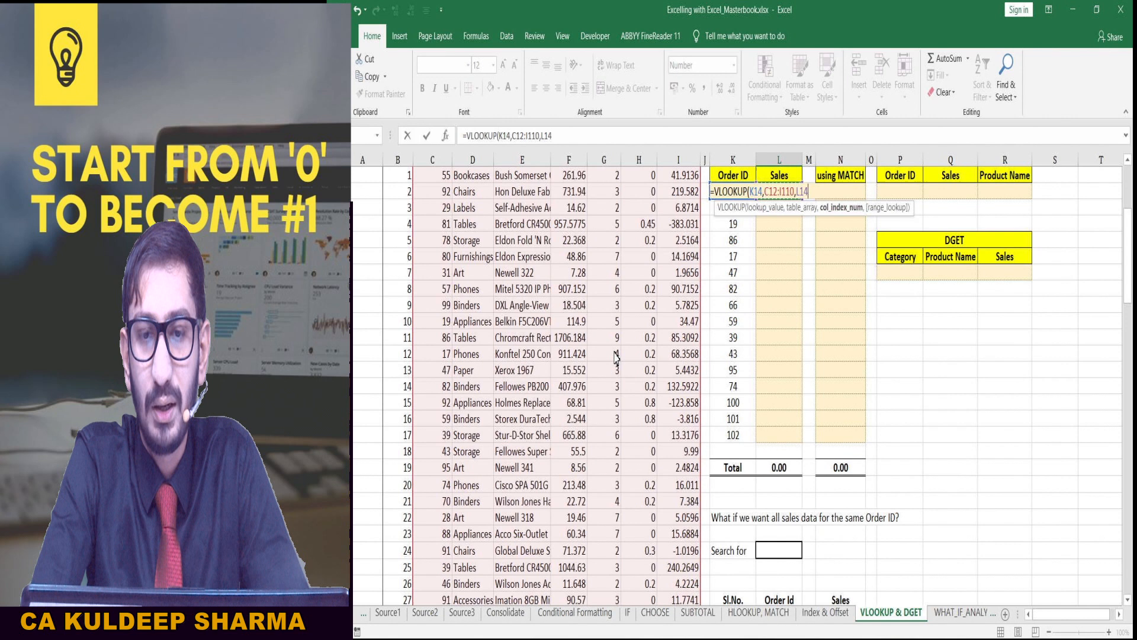
key("BackSpace")
key("BackSpace")
key("BackSpace")
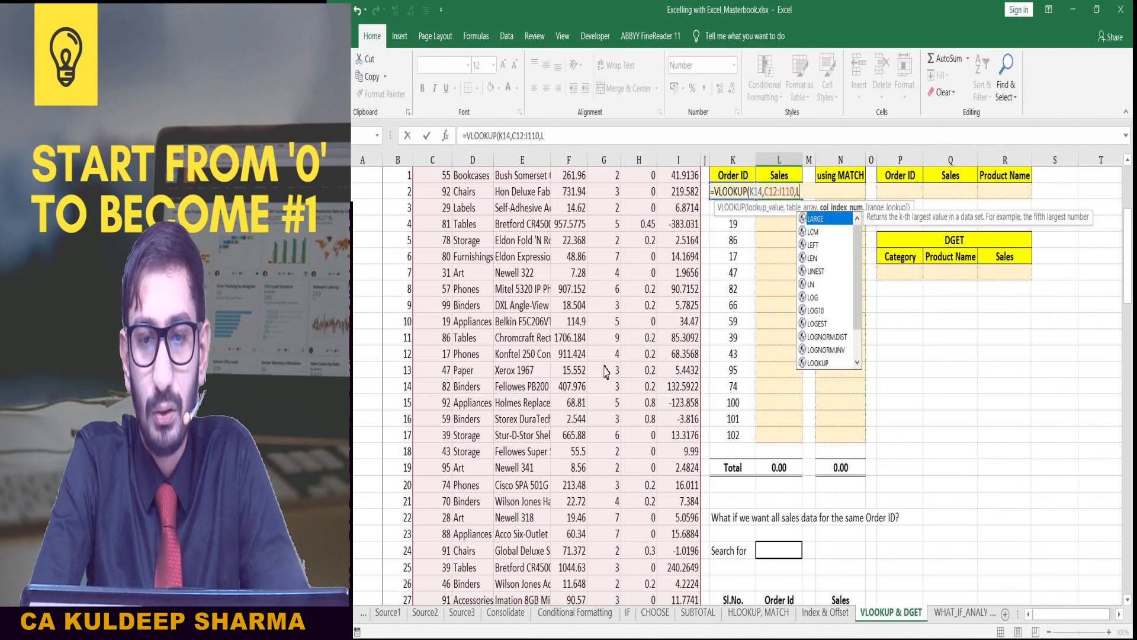
scroll(613, 374, "up", 3)
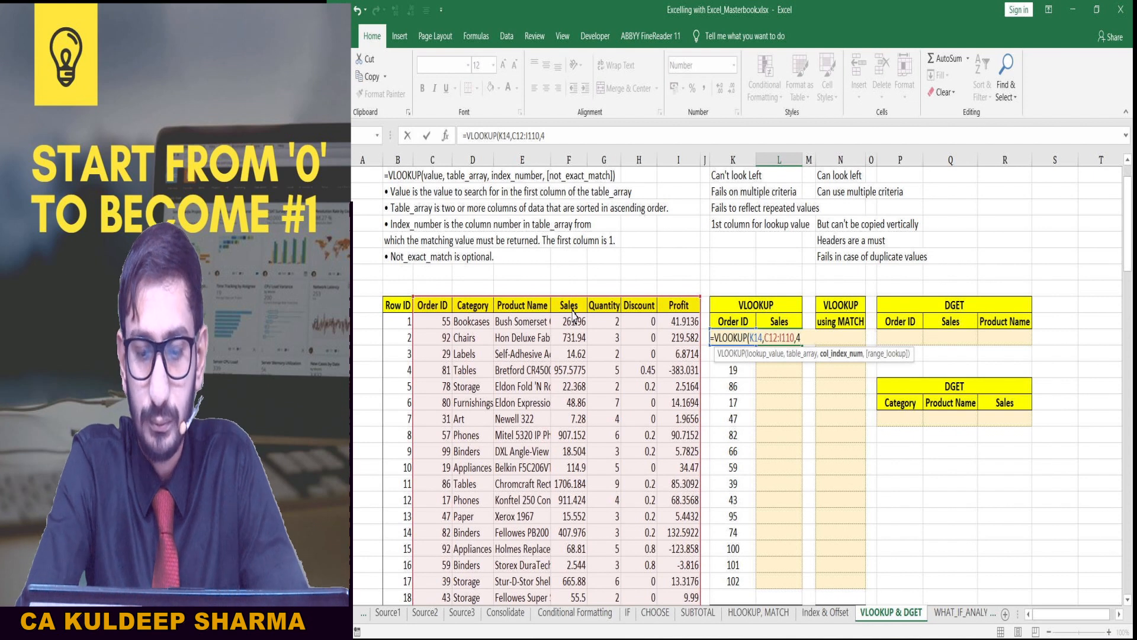
type(",")
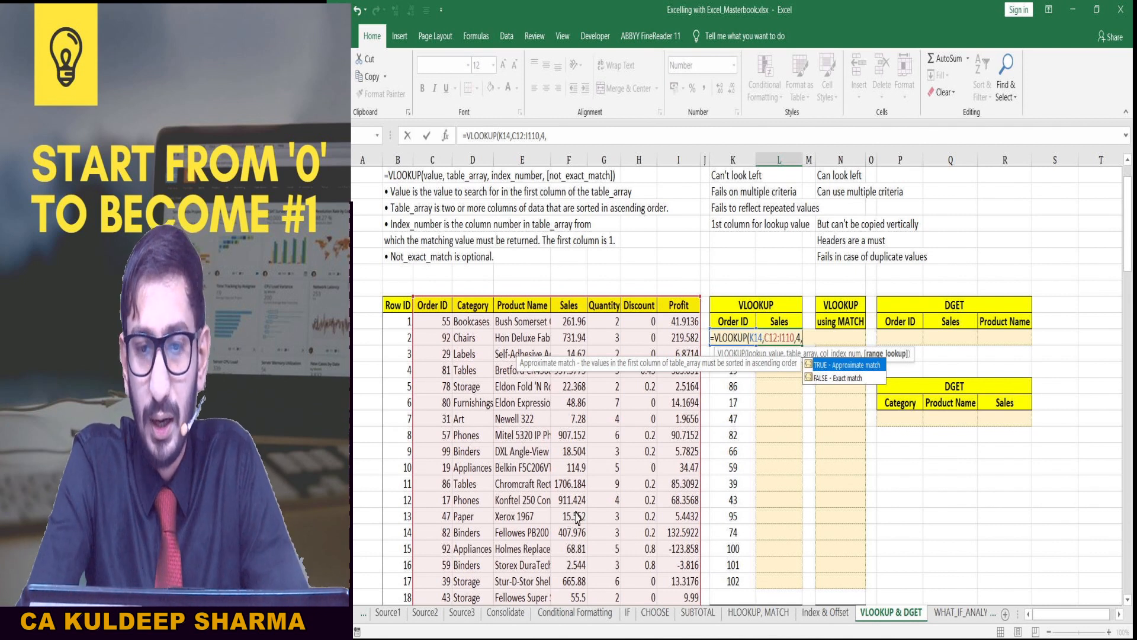
Step: Set the formula's range lookup to 0 for an exact match and close its parenthesis
key("Down")
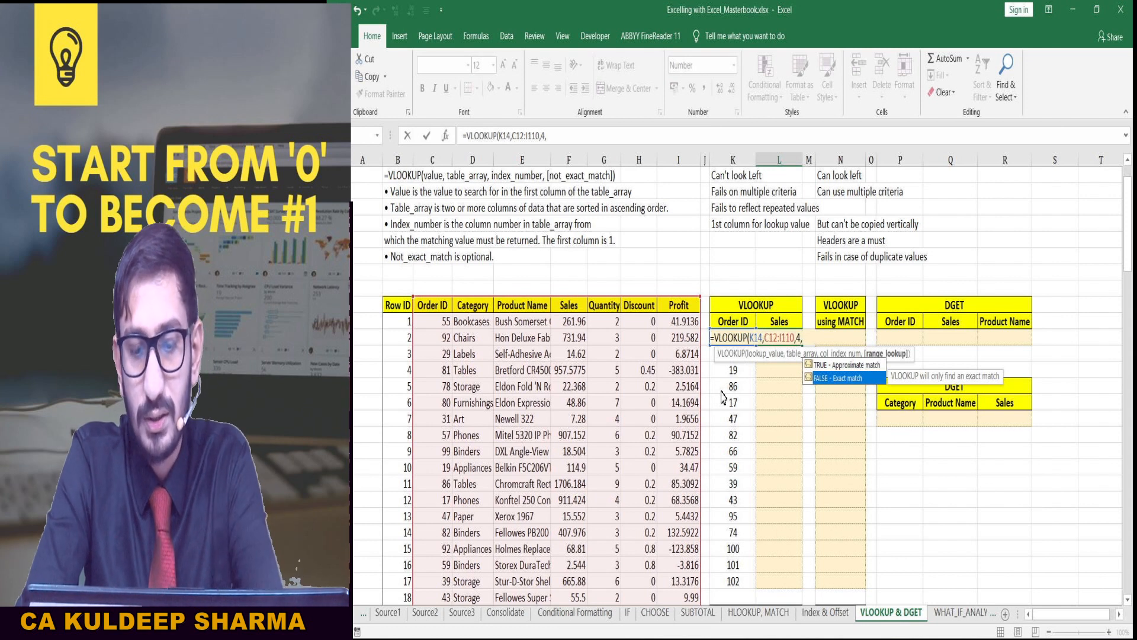
type("0")
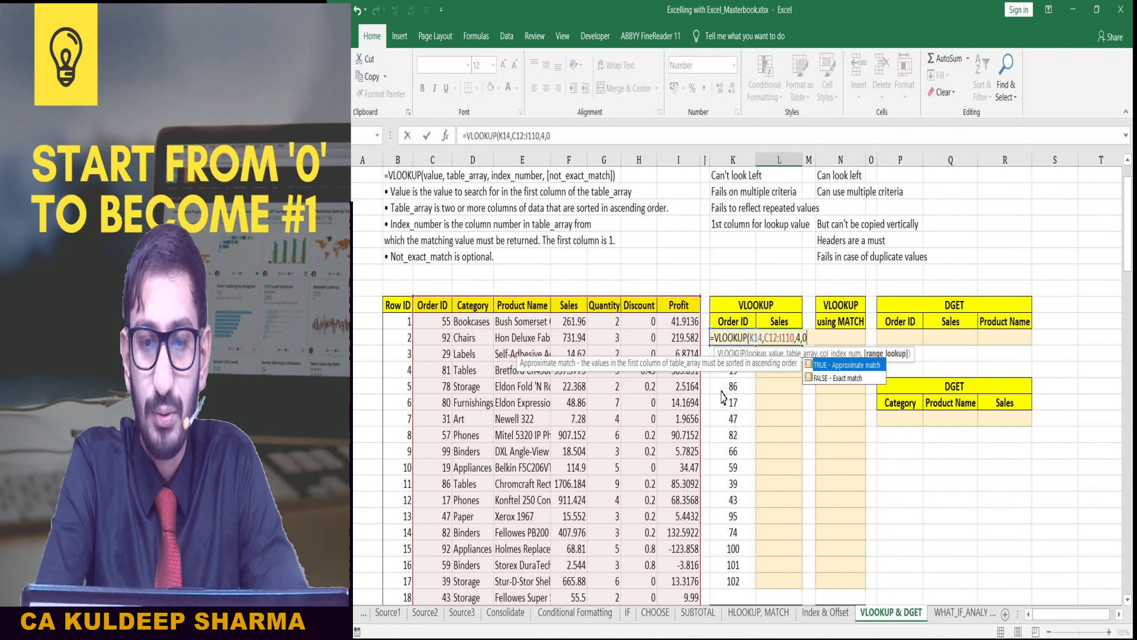
type(")")
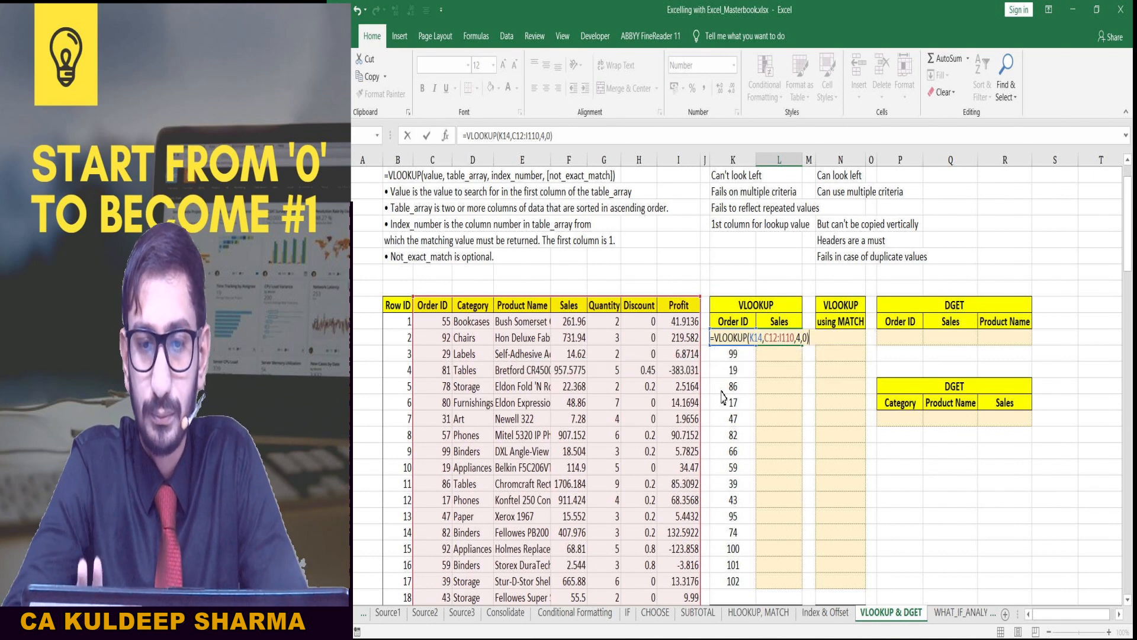
Step: Make the table array absolute as $C$12:$I$110 and enter the VLOOKUP formula in L14
left_click(768, 340)
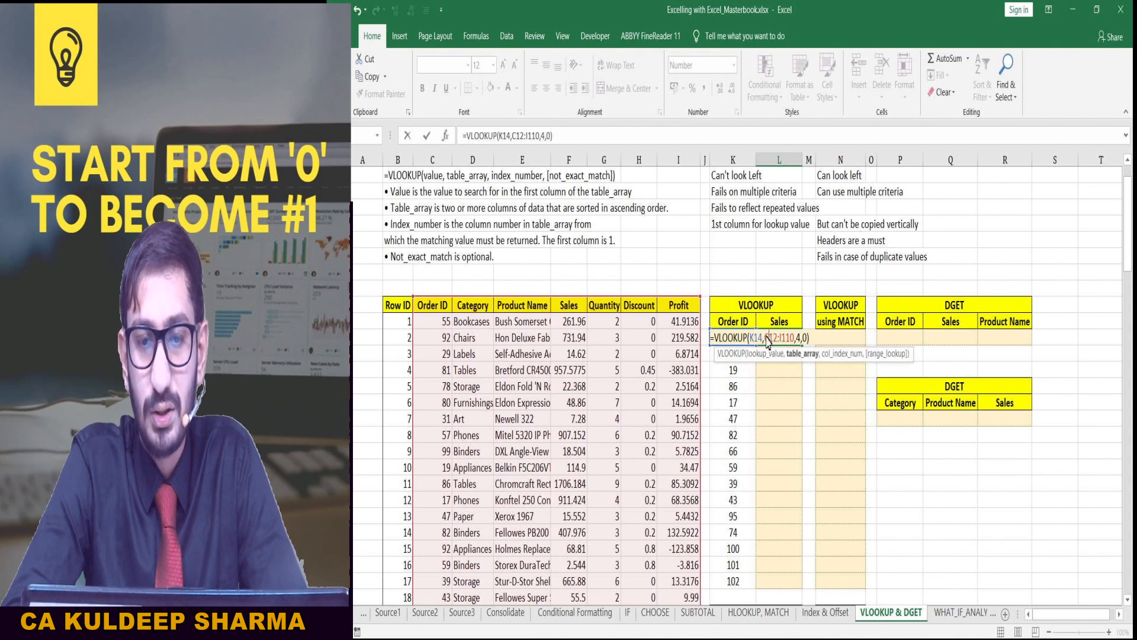
left_click(760, 342)
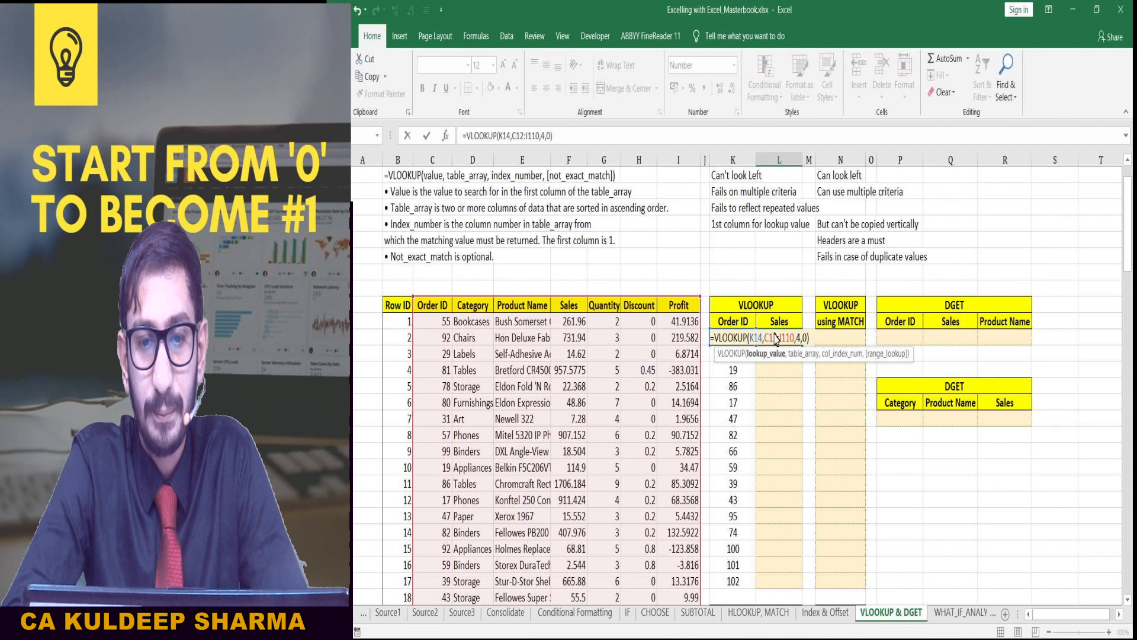
left_click(779, 340)
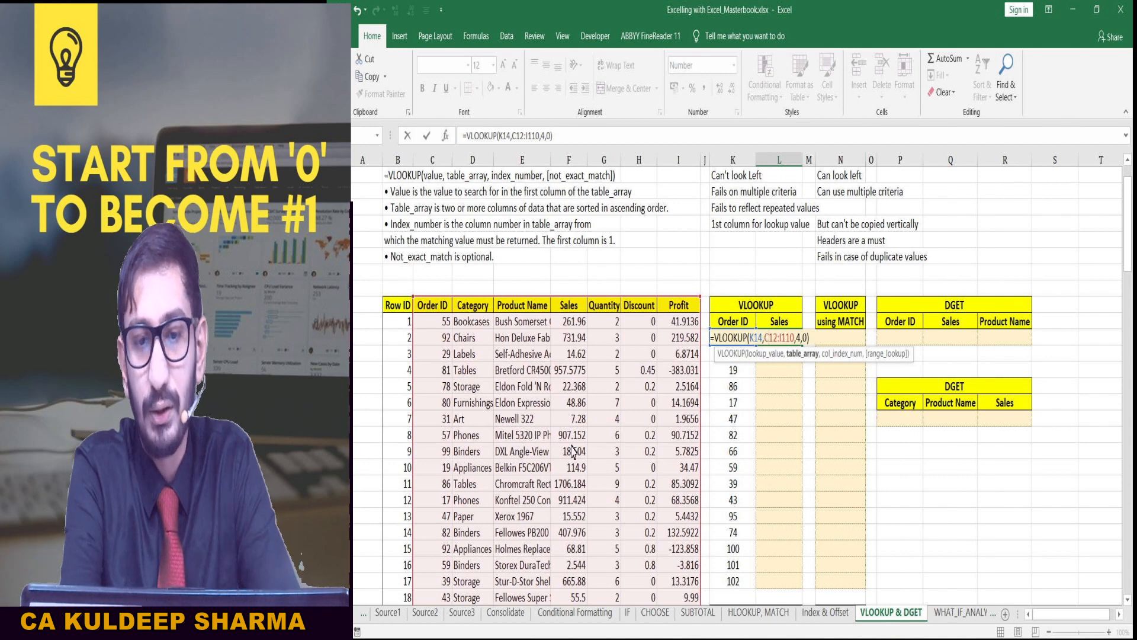
key("F4")
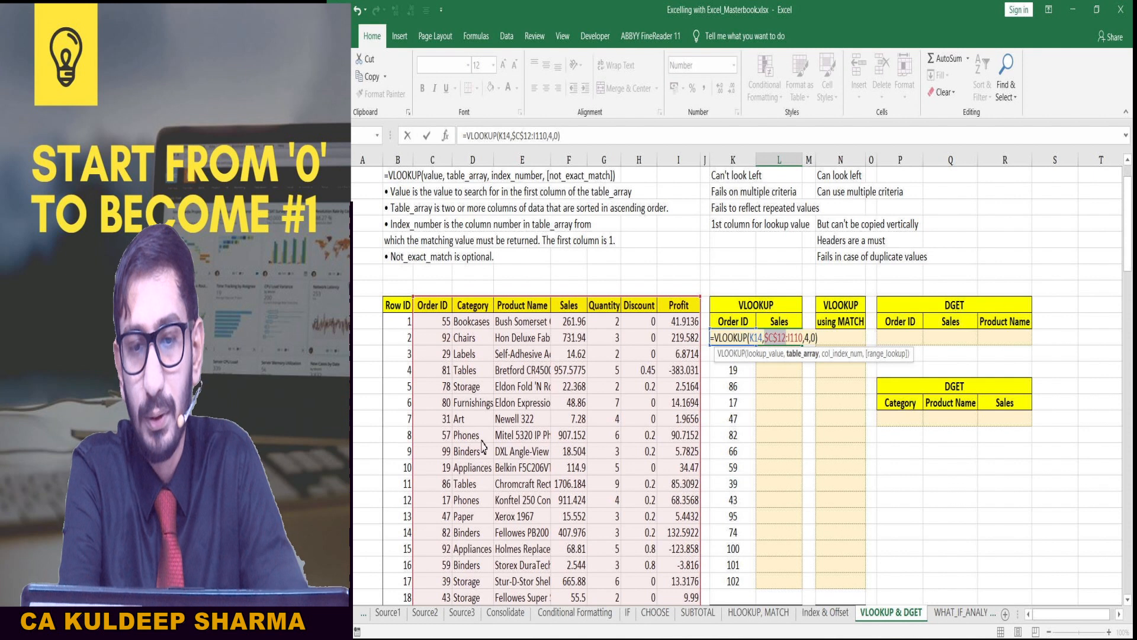
left_click(796, 339)
key("F4")
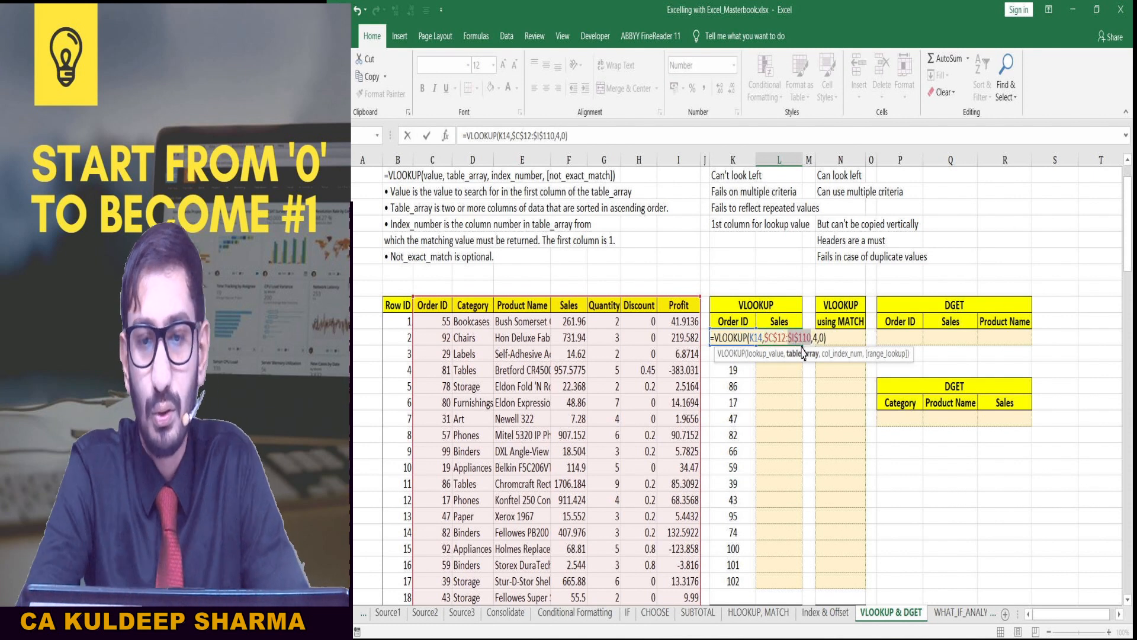
left_click(817, 338)
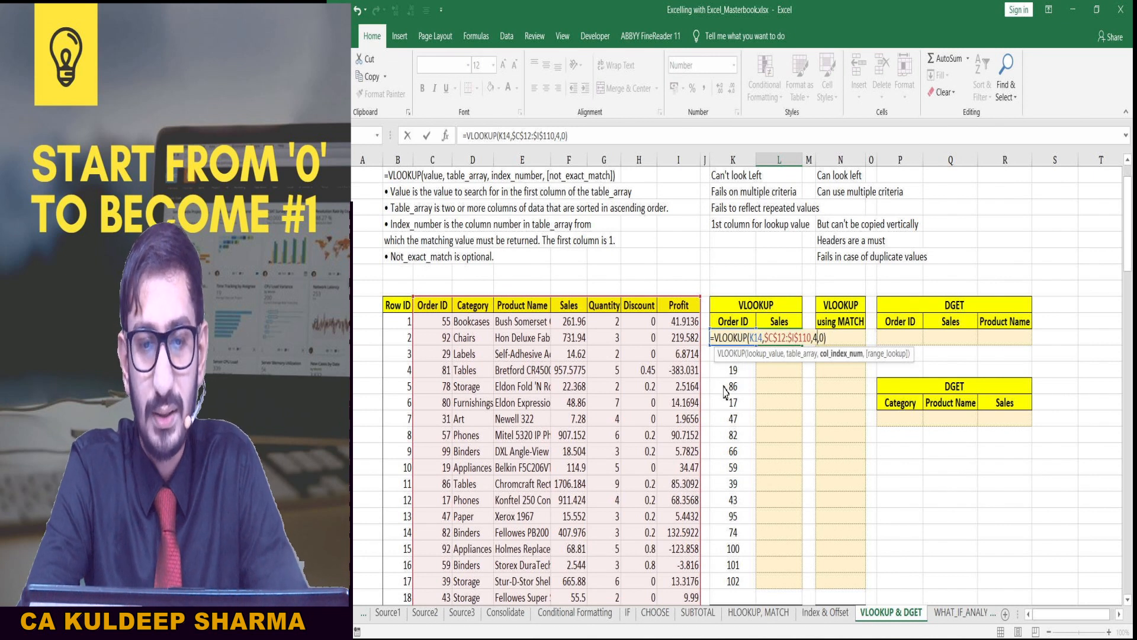
key("Return")
key("Up")
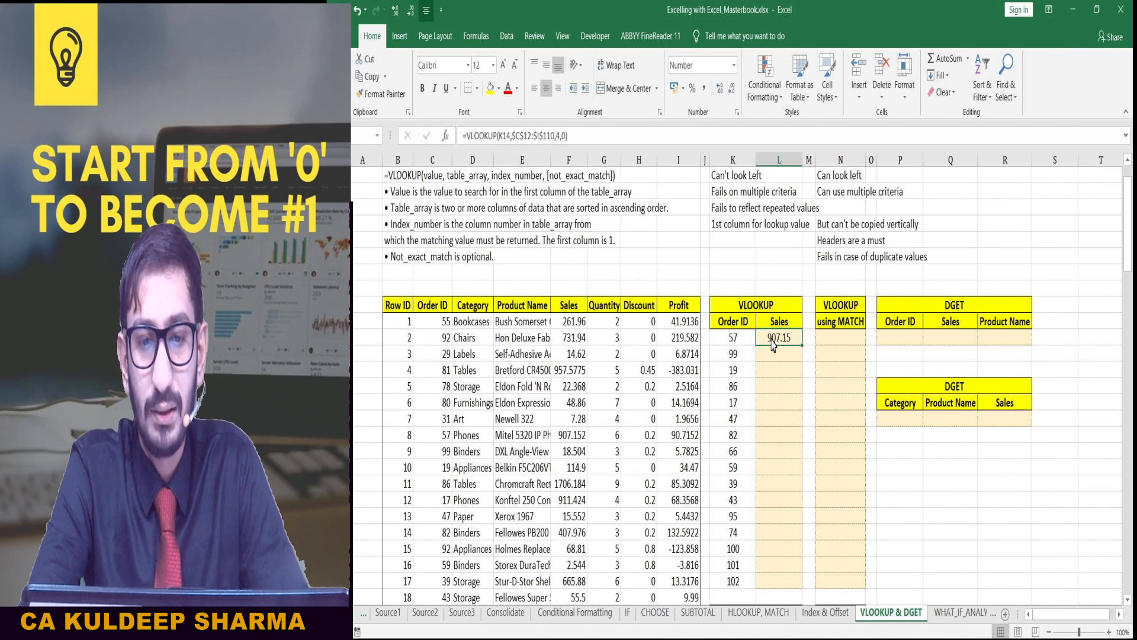
Step: Search the order table's Order ID column for the ID in K14 to check the Sales value returned in L14
key("Left")
key("Right")
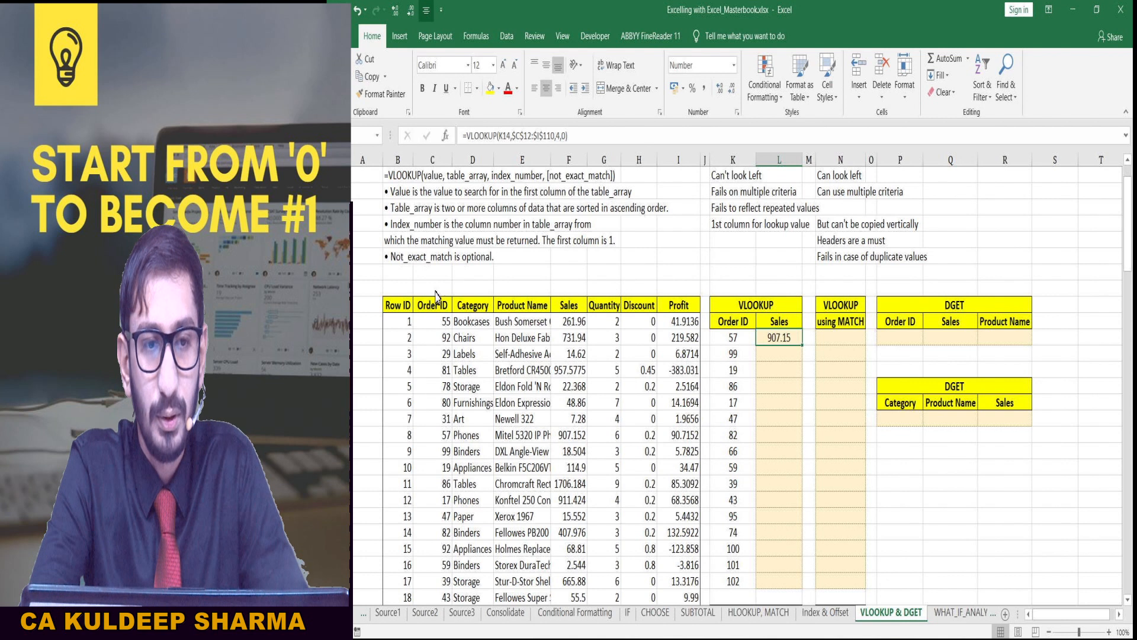
left_click(424, 159)
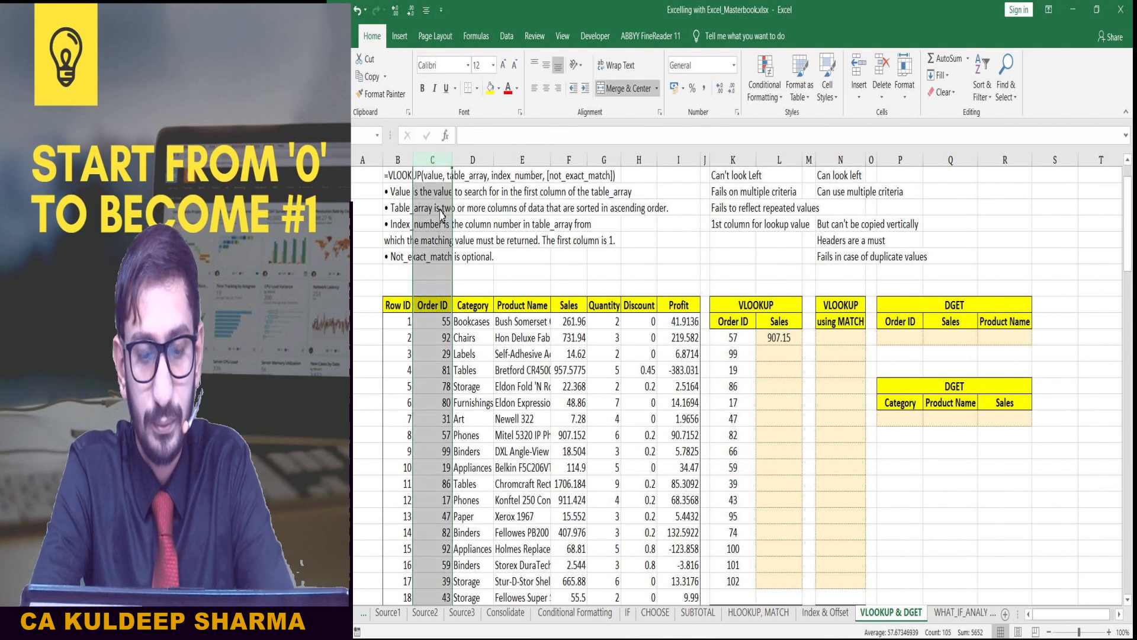
key("ctrl+f")
type("587")
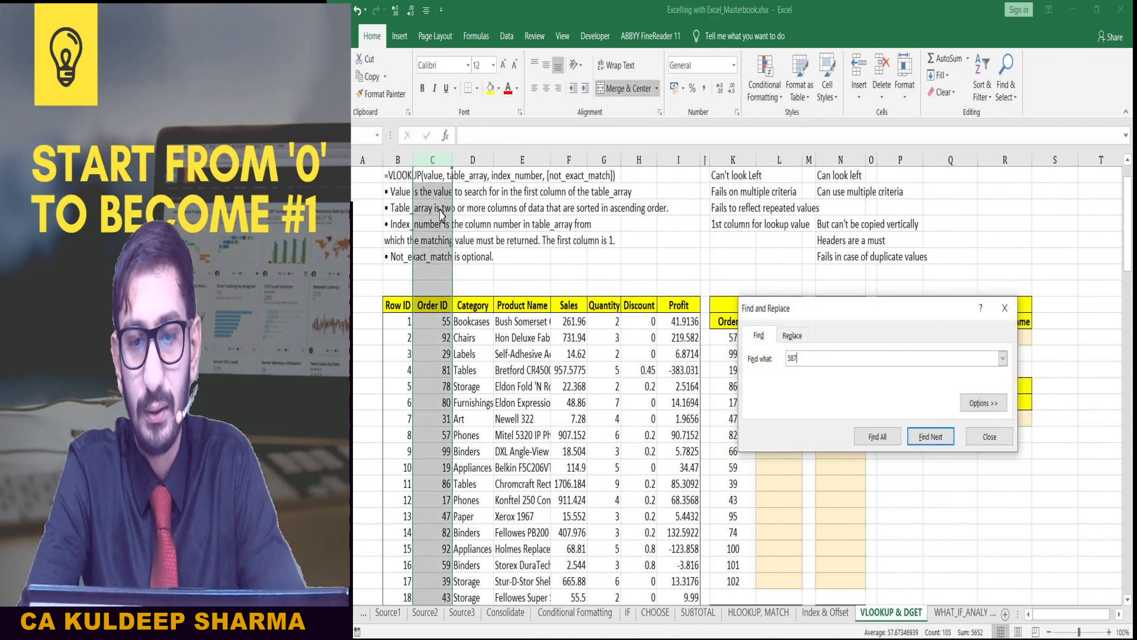
key("BackSpace")
type("7")
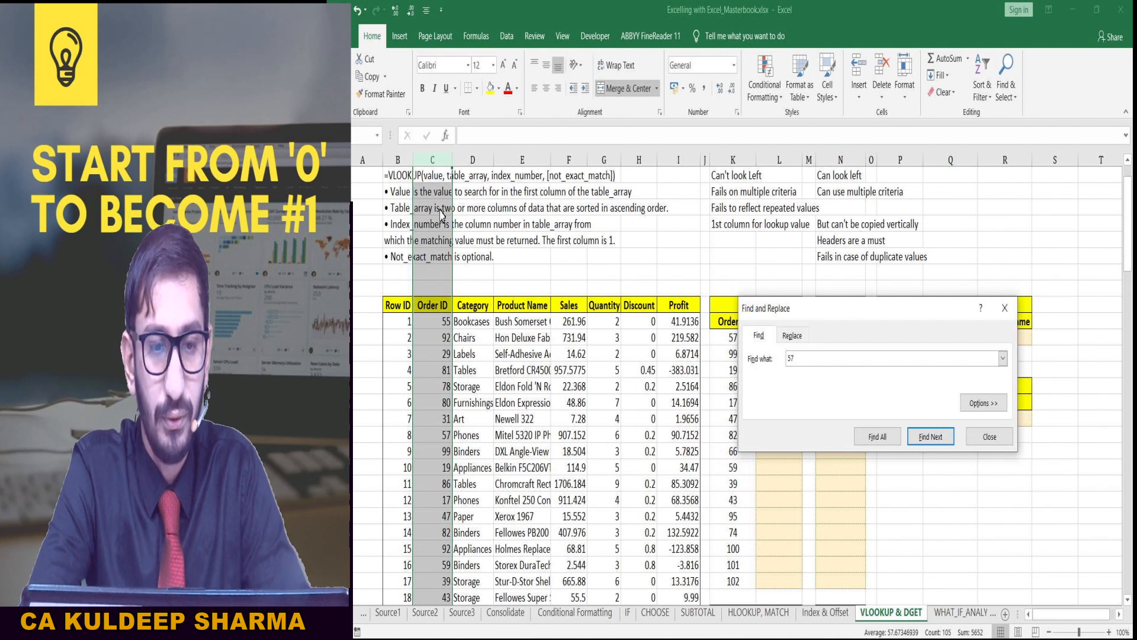
key("Return")
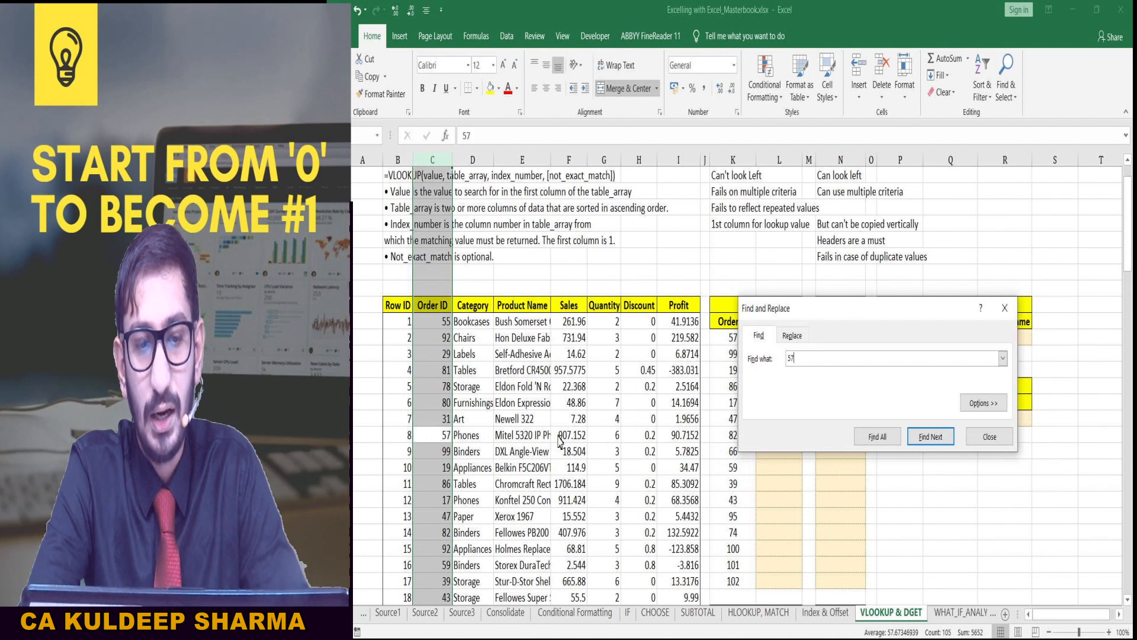
left_click_drag(791, 309, 881, 383)
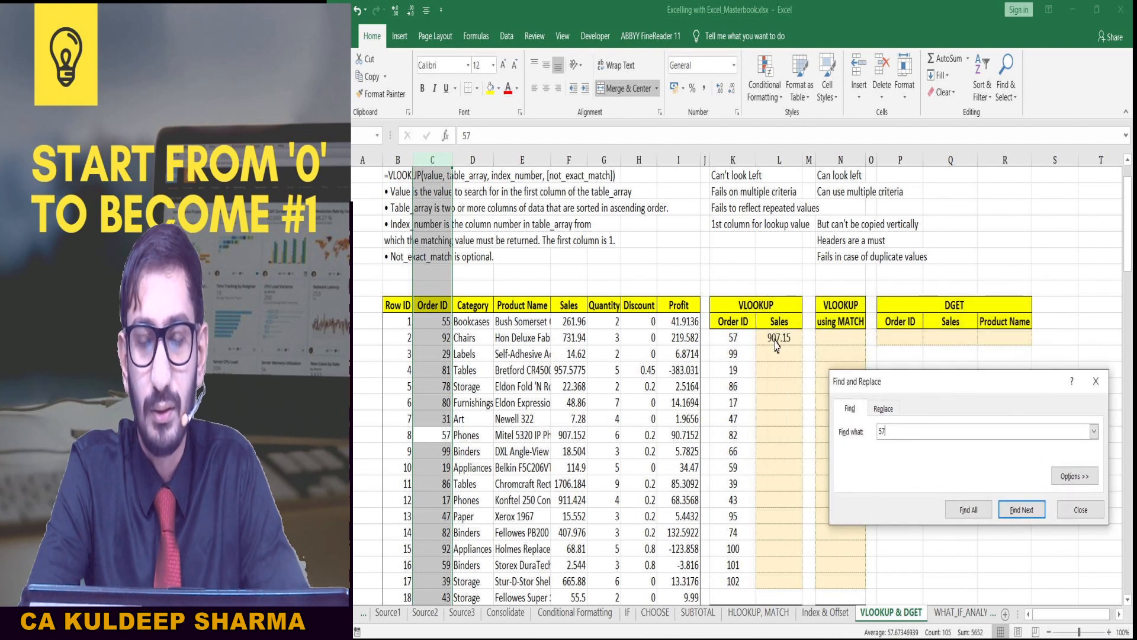
left_click(1073, 512)
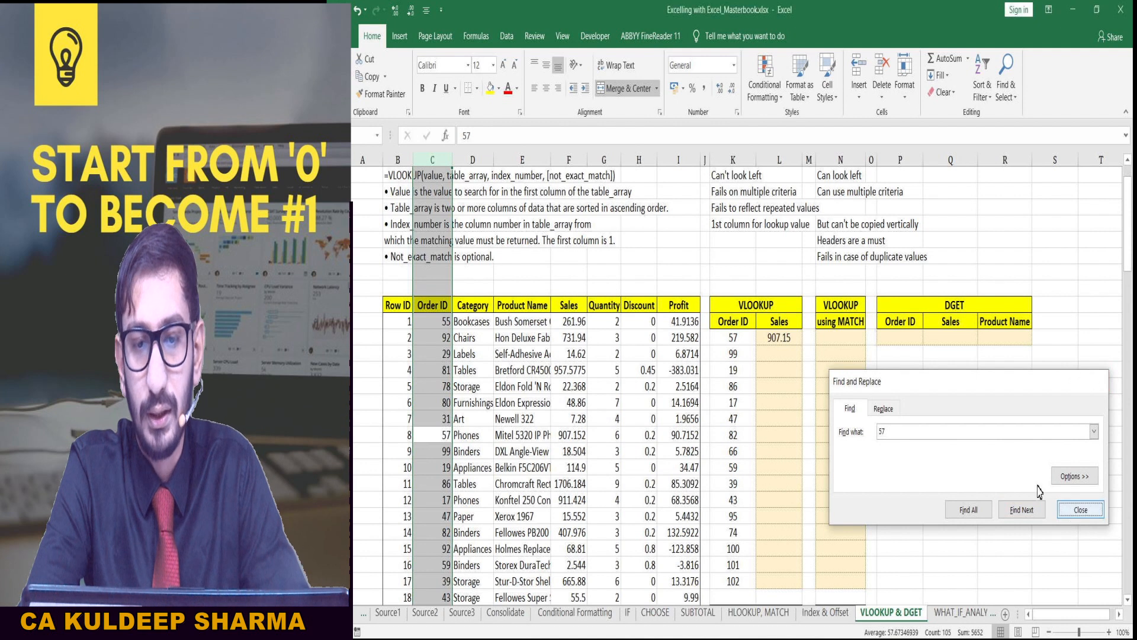
Step: Copy the VLOOKUP formula from L14 to the remaining Sales cells L15:L29
left_click(784, 340)
key("ctrl+c")
key("shift+Down")
key("shift+Down")
key("shift+Down")
key("shift+Down")
key("shift+Down")
key("shift+Down")
key("shift+Down")
key("shift+Down")
key("shift+Down")
key("shift+Down")
key("shift+Down")
key("shift+Down")
key("shift+Down")
key("shift+Down")
key("shift+Down")
key("shift+Down")
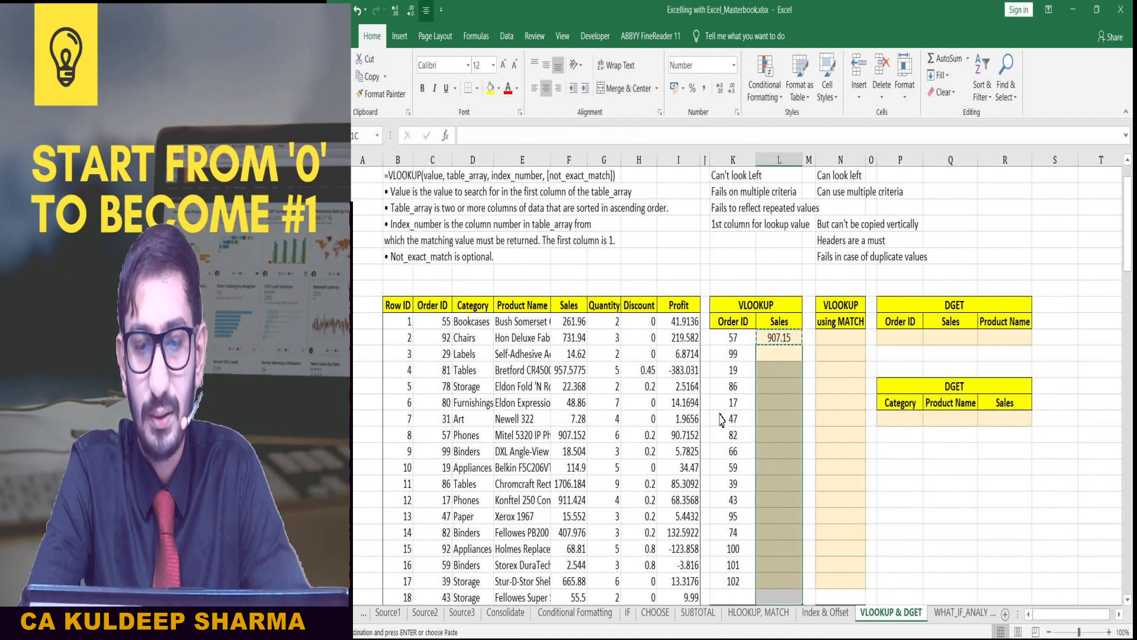
scroll(719, 420, "down", 1)
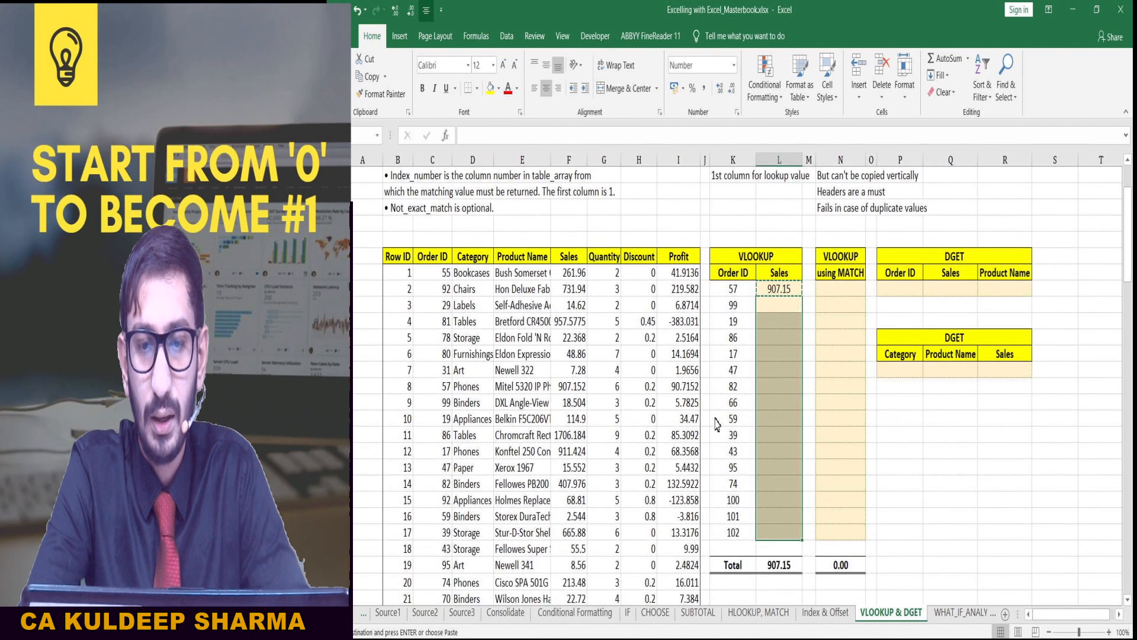
key("Return")
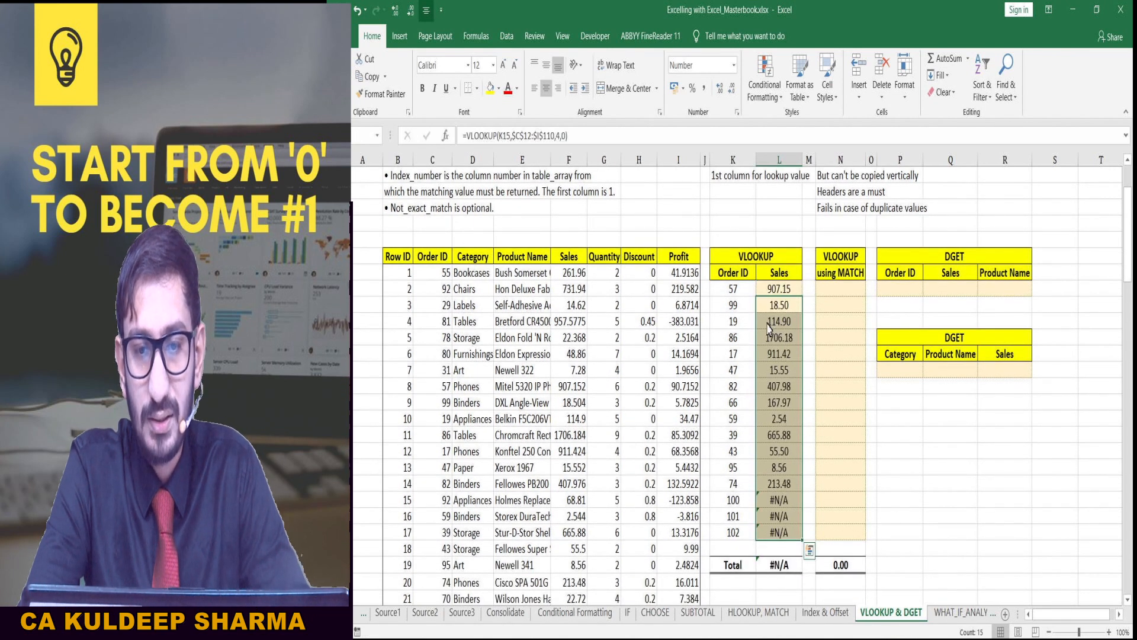
Step: Examine the copied formulas and their results down the Sales column from L15 to L26
left_click(770, 309)
key("Down")
key("Down")
key("Down")
key("Down")
key("Down")
key("Down")
key("Down")
key("Down")
key("Down")
key("Down")
key("Down")
scroll(776, 398, "down", 1)
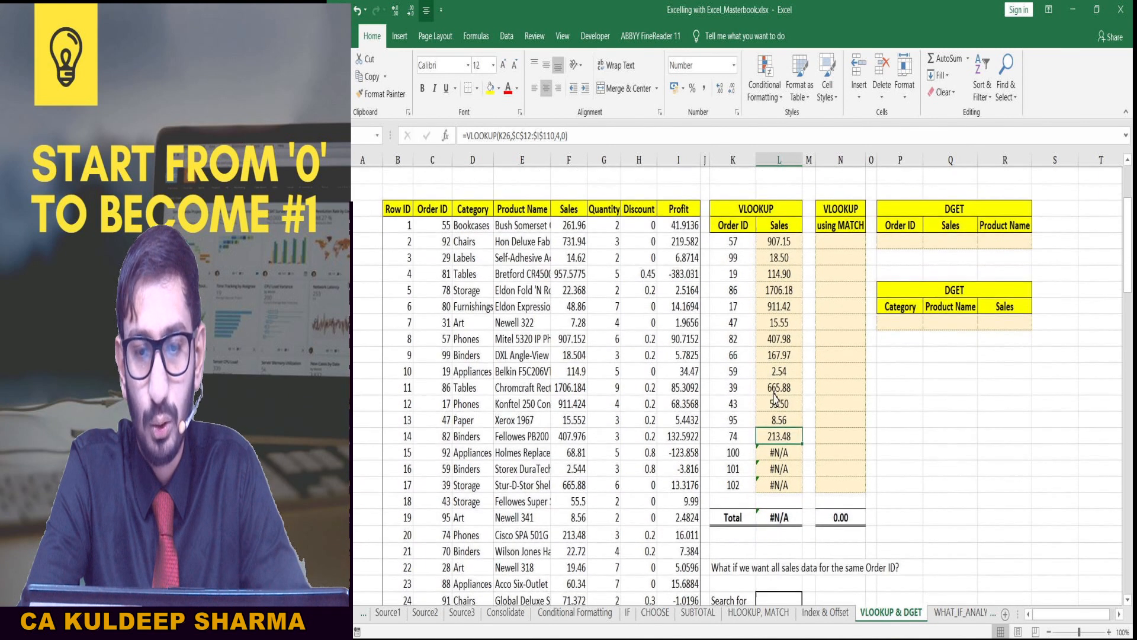
Step: Examine the Sales total and the lookup results in L27:L29 alongside their Order IDs in column K
left_click(770, 521)
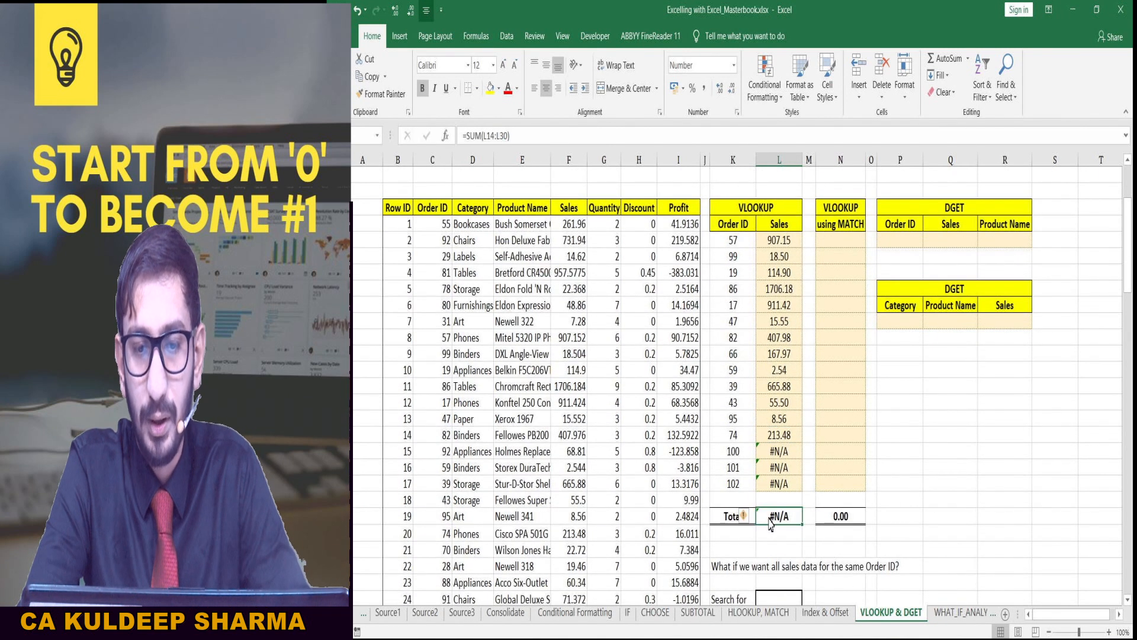
key("Up")
key("Up")
key("Up")
key("Up")
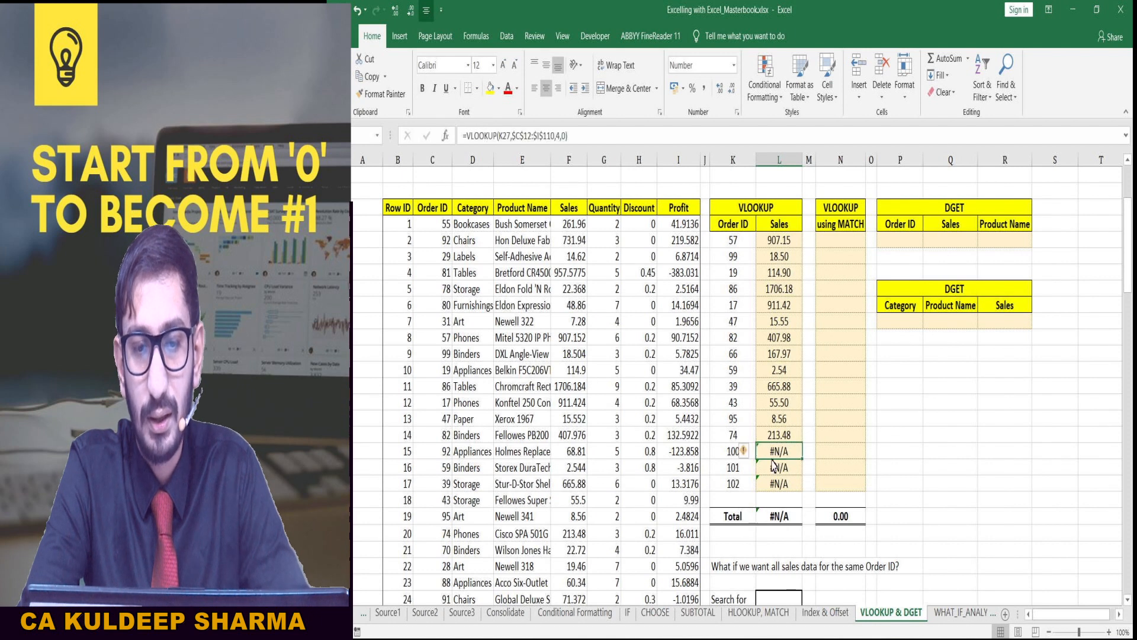
key("Left")
key("Down")
key("Down")
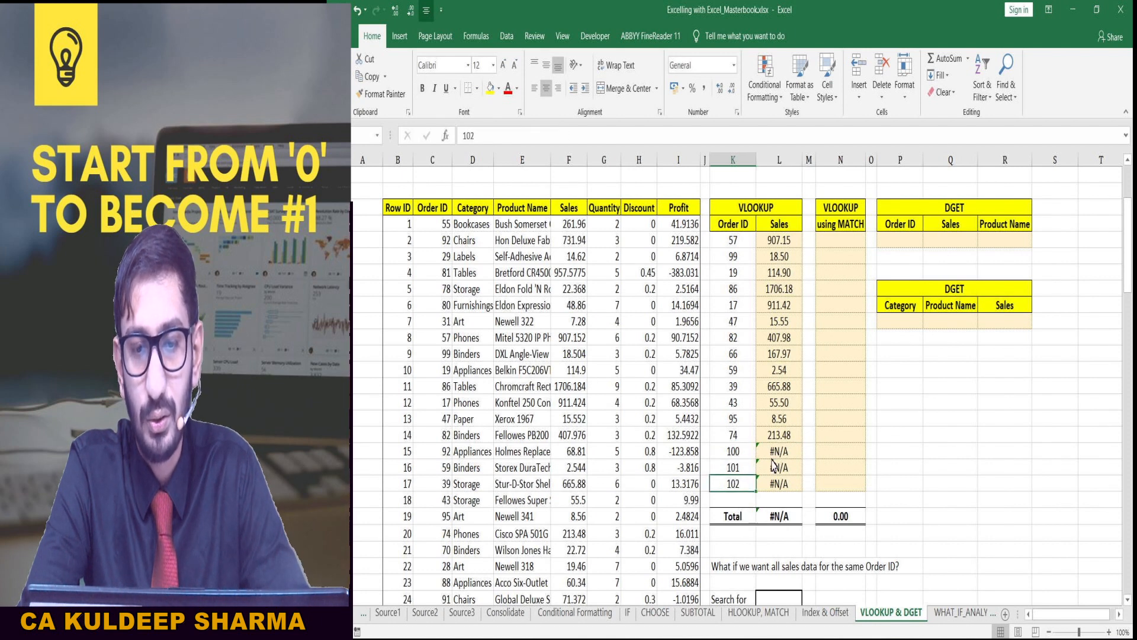
left_click(777, 448)
left_click_drag(774, 472, 777, 485)
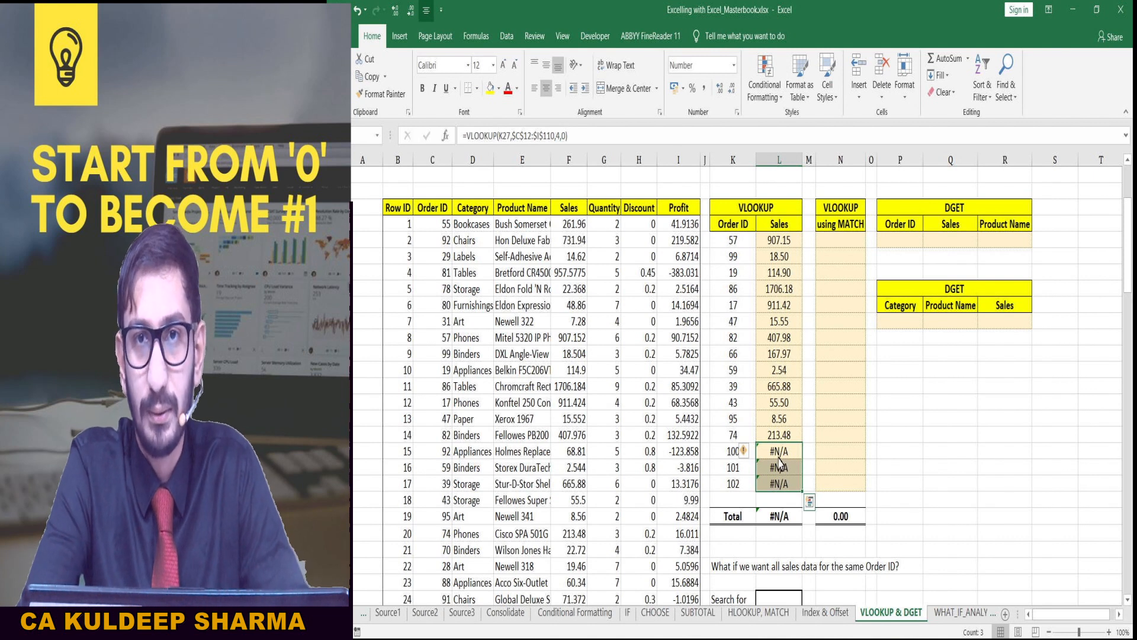
left_click(781, 455)
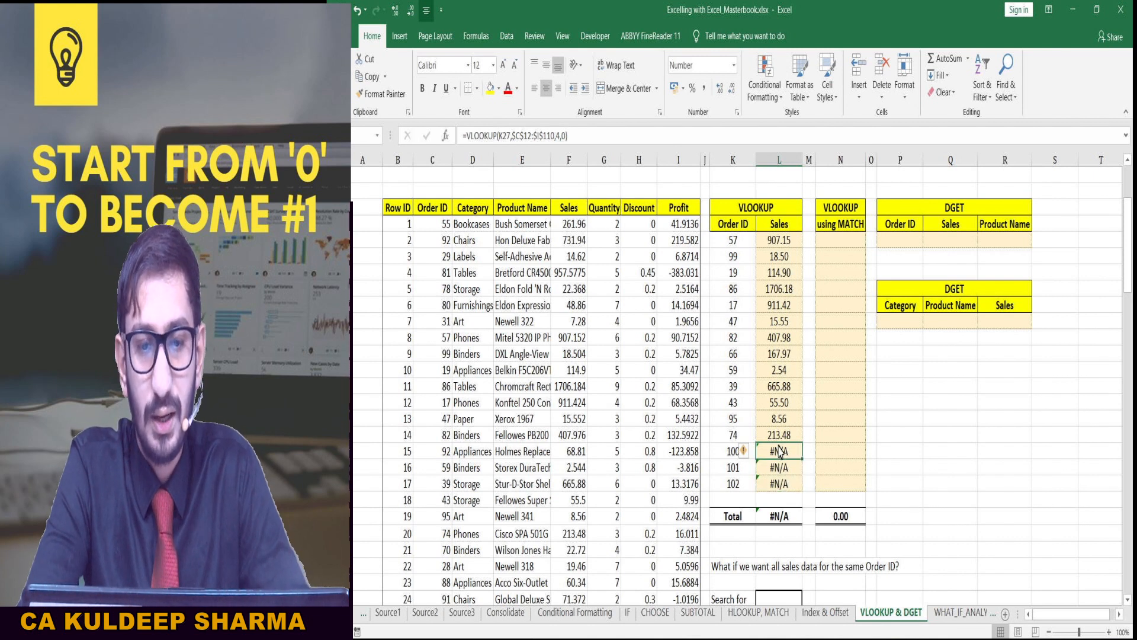
Step: Search the order table's Order ID column for the IDs listed in K27 and K28
left_click(510, 290)
left_click(450, 263)
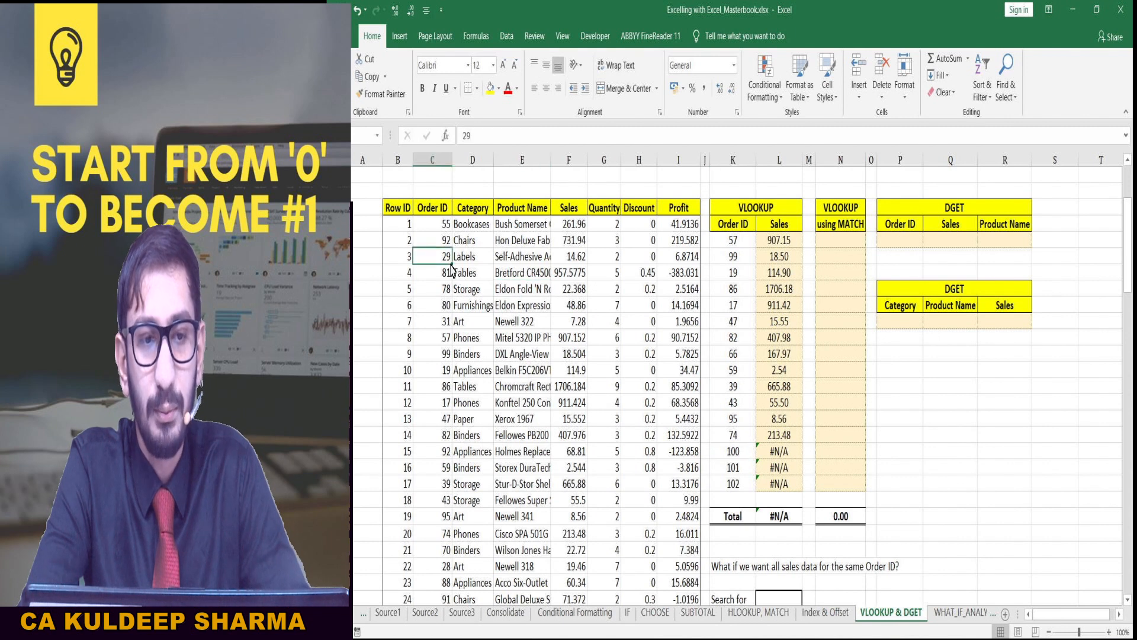
left_click(435, 160)
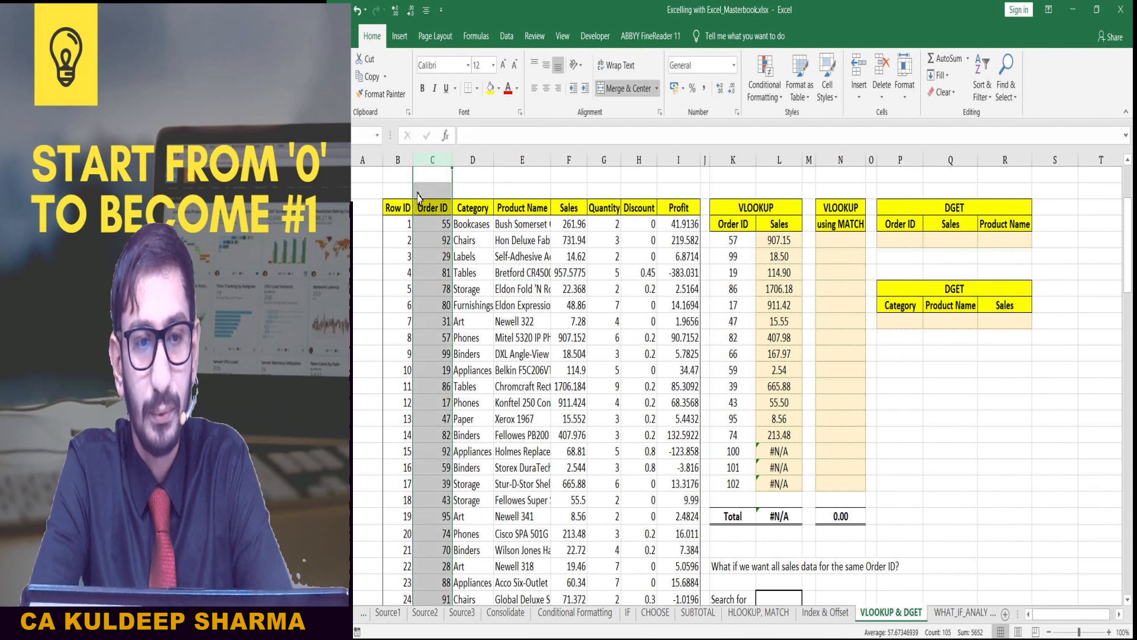
key("ctrl+f")
type("100")
key("Return")
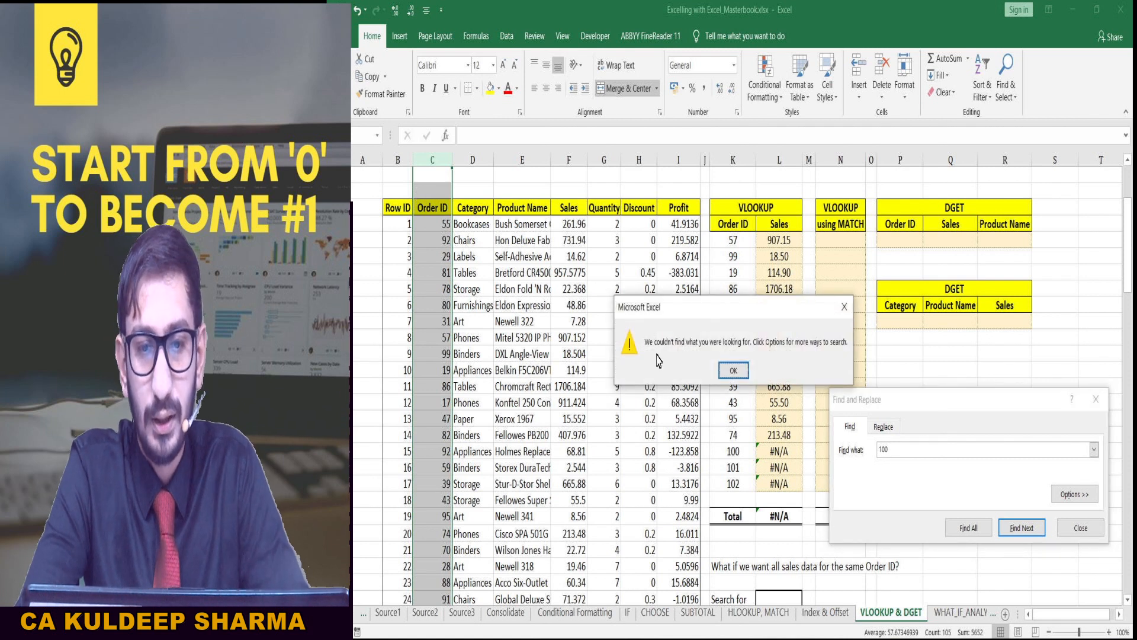
left_click(733, 370)
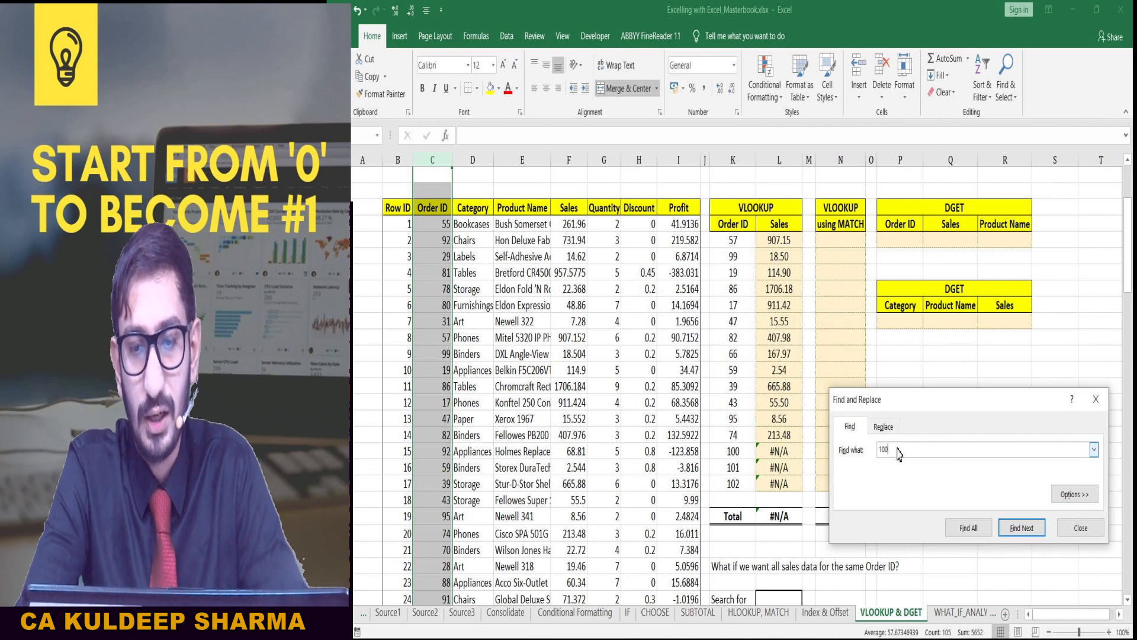
key("BackSpace")
type("1")
key("Return")
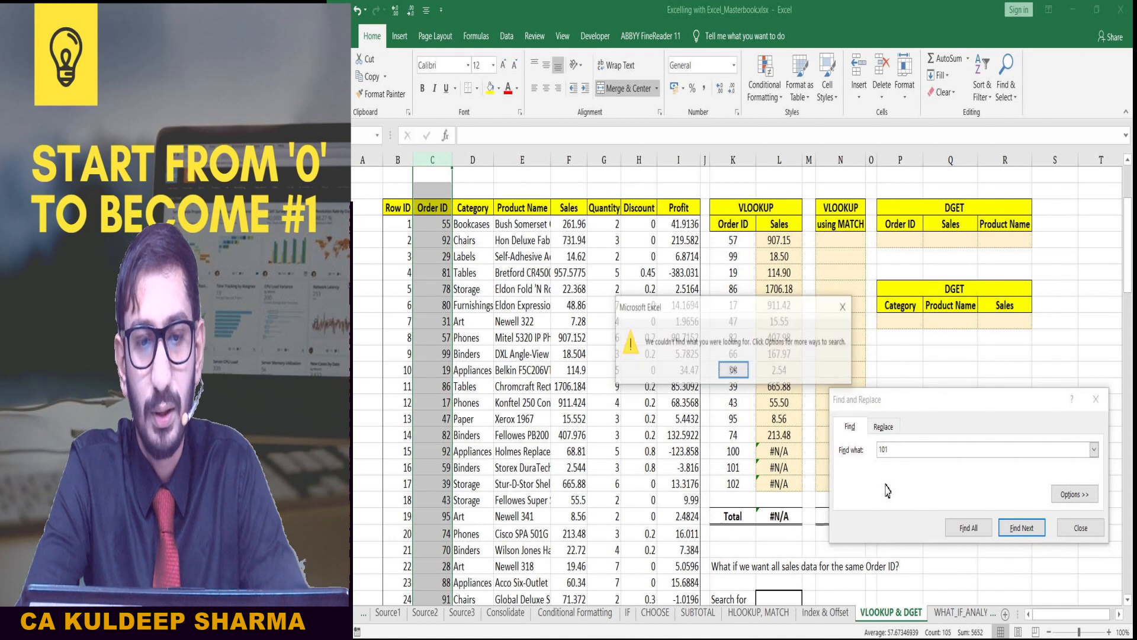
Step: Close the Order ID search and examine the lookup for Order ID 100 in row 27 and the Sales total formula
left_click(733, 371)
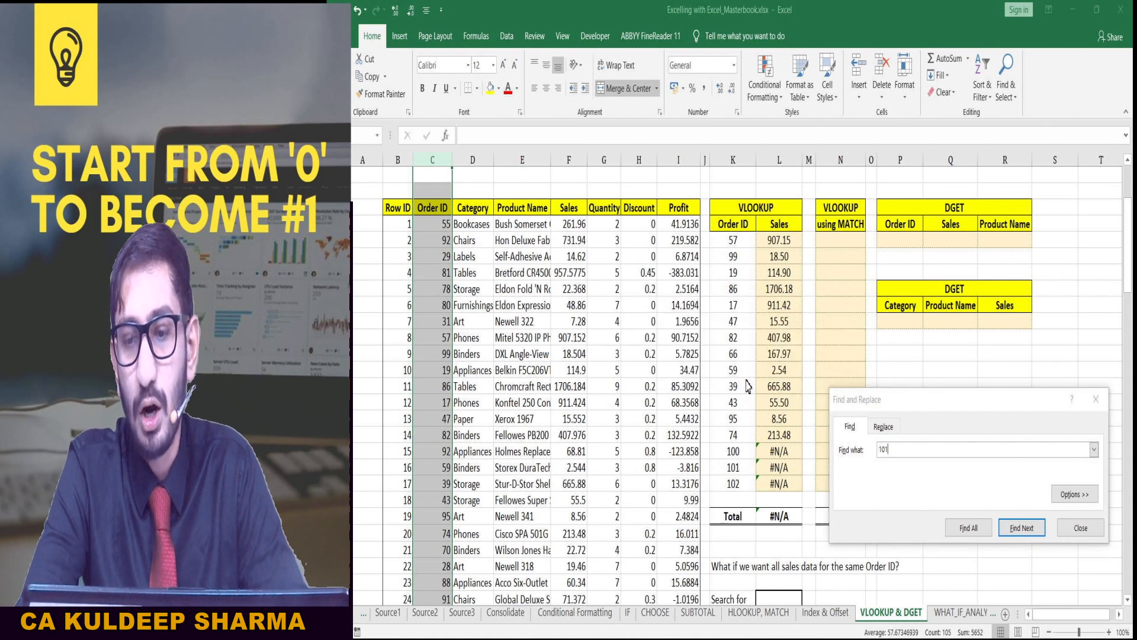
left_click(1076, 533)
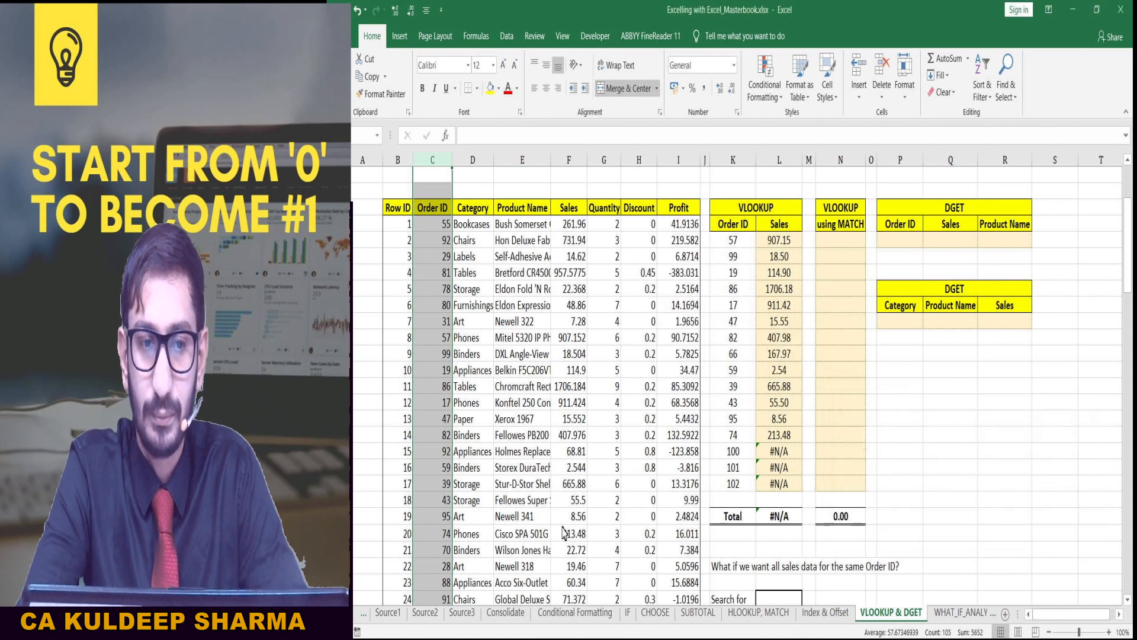
left_click(445, 405)
left_click(732, 456)
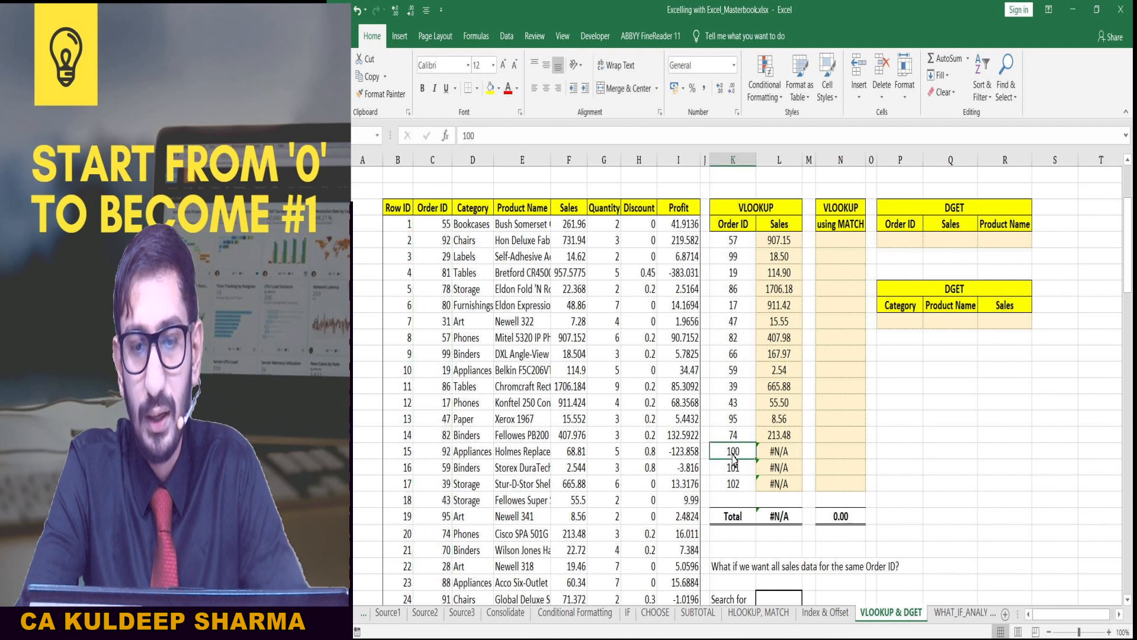
key("Right")
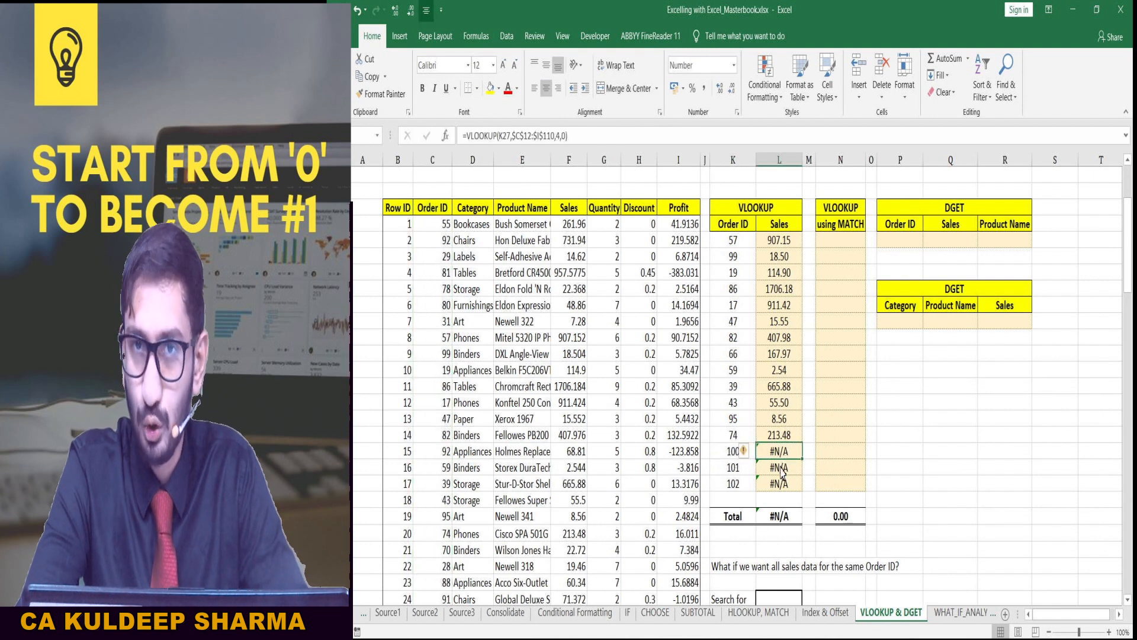
left_click(781, 517)
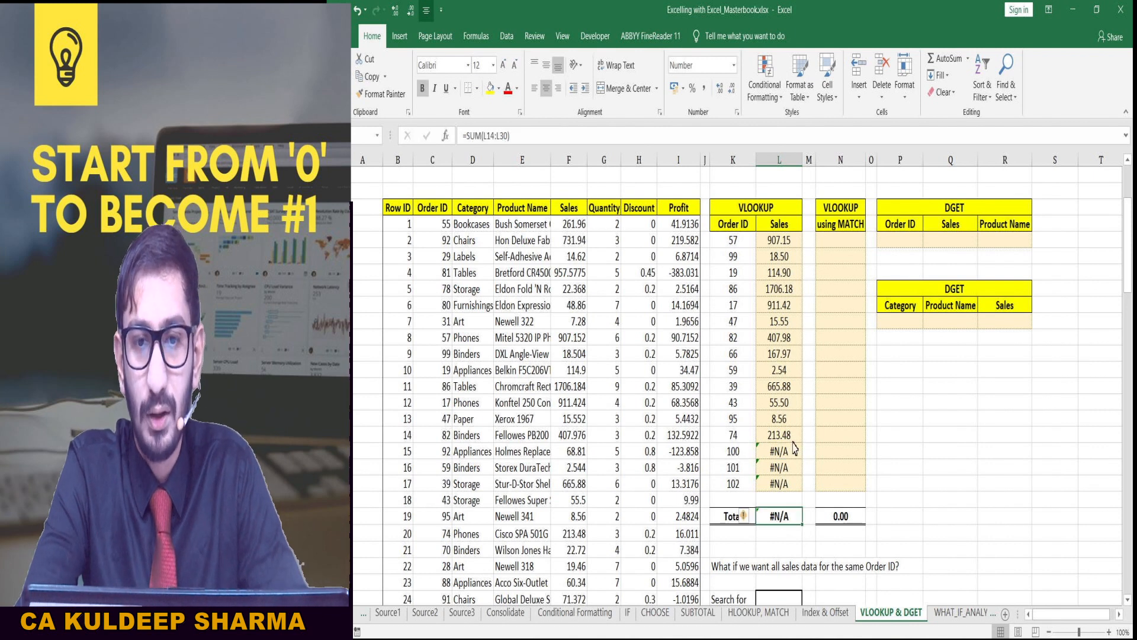
Step: Wrap the VLOOKUP in L14 in IFERROR with "Not found" as the error value: =IFERROR(VLOOKUP(K14,$C$12:$I$110,4,0),"Not found")
left_click(771, 246)
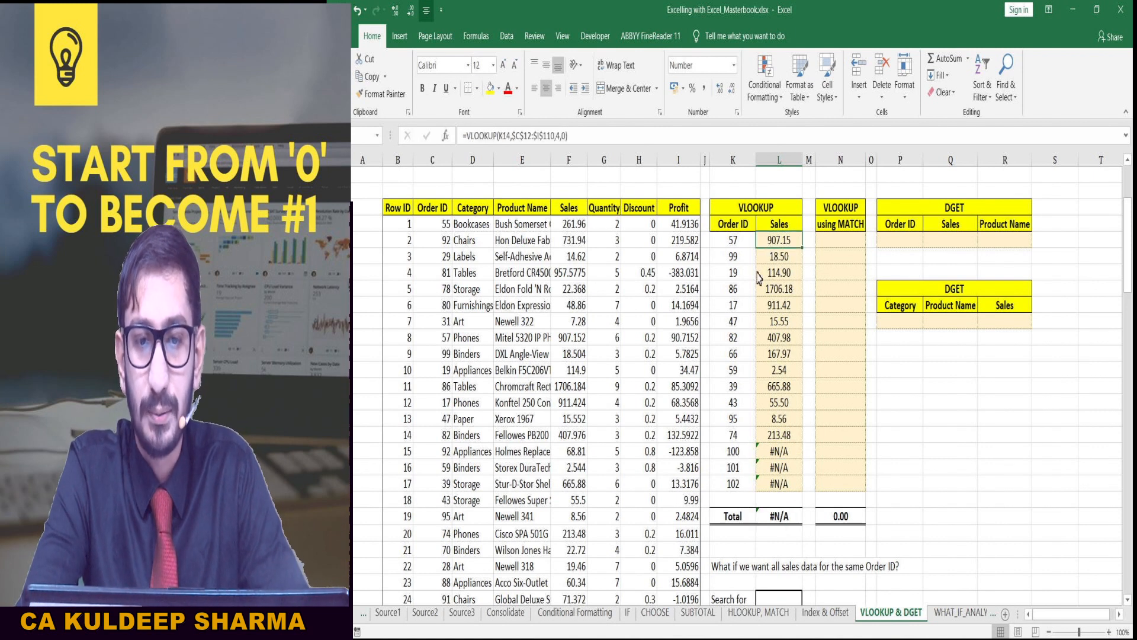
double_click(771, 247)
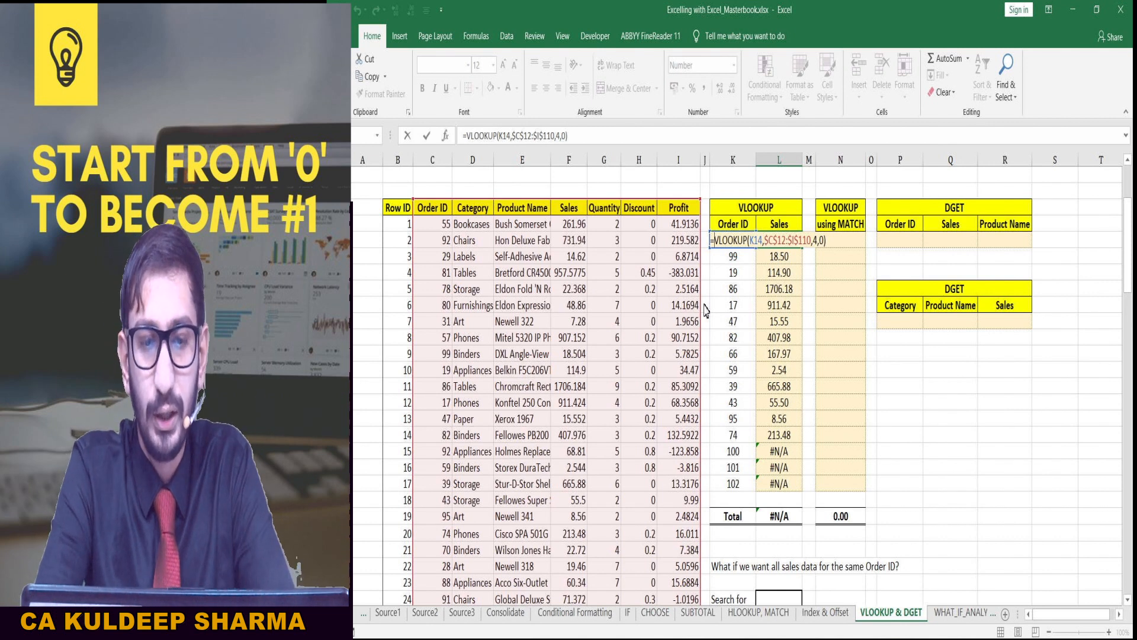
type("if")
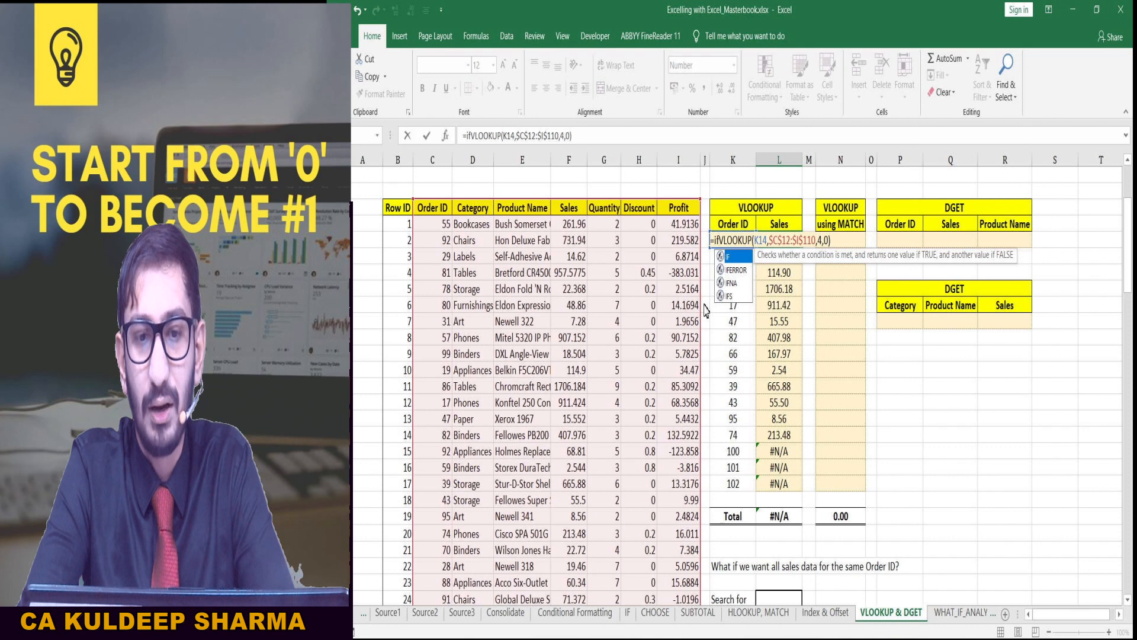
type("err")
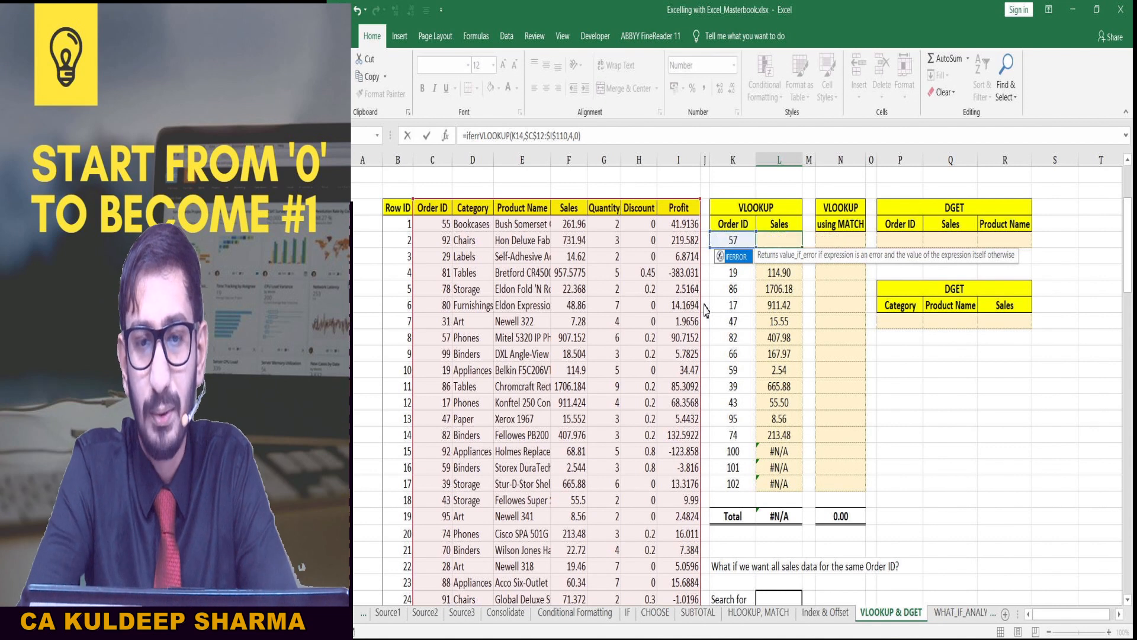
key("Tab")
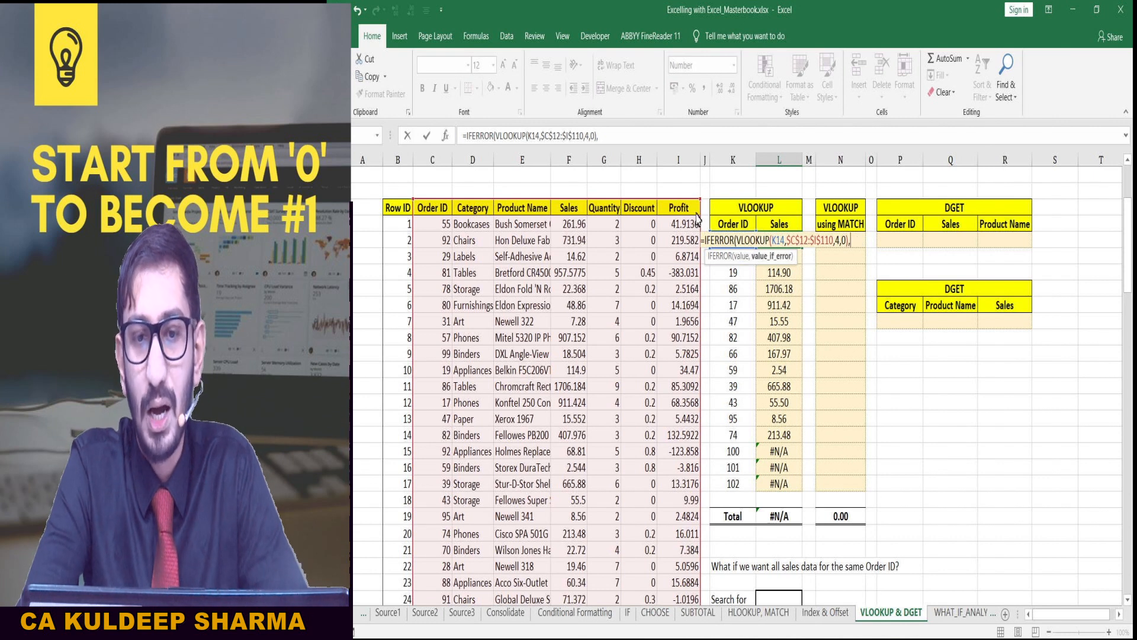
type(",")
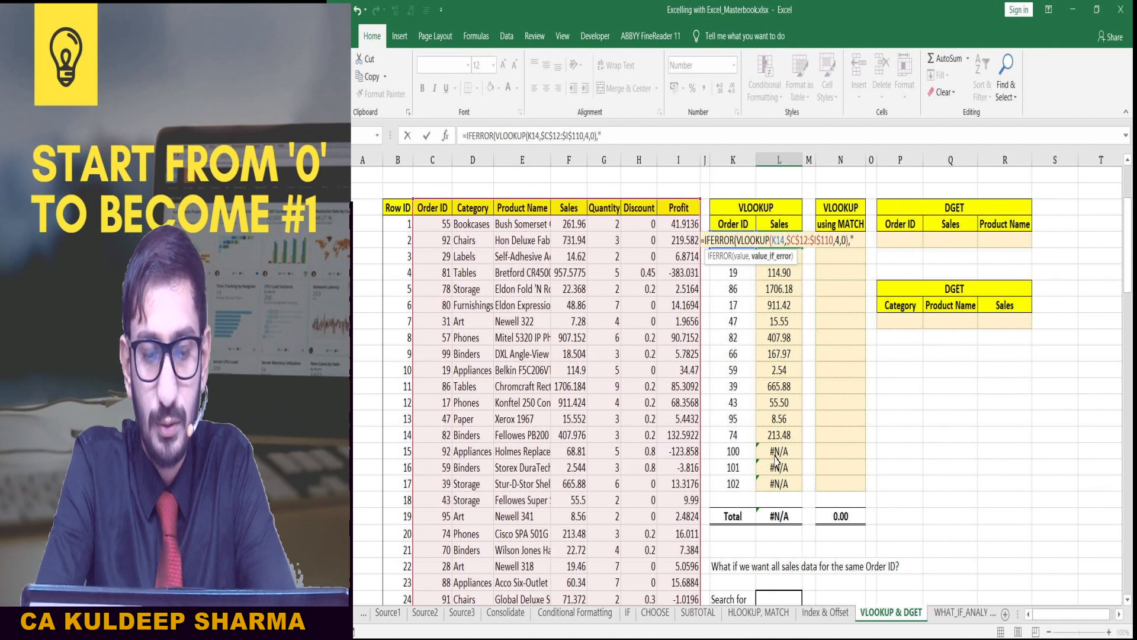
type("Not found")
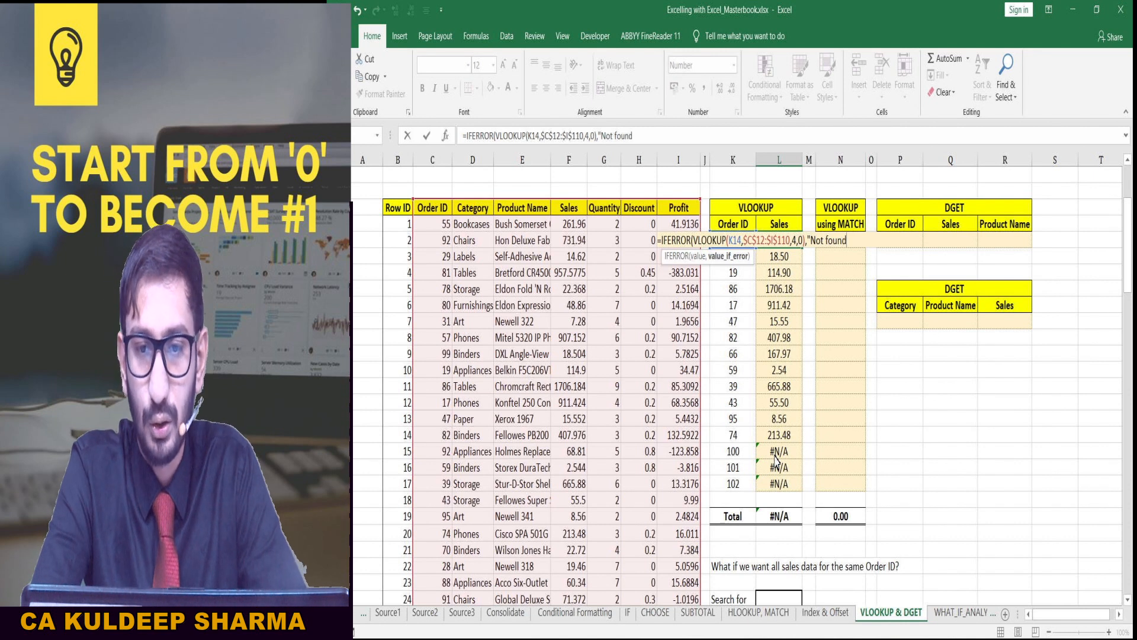
type("\"")
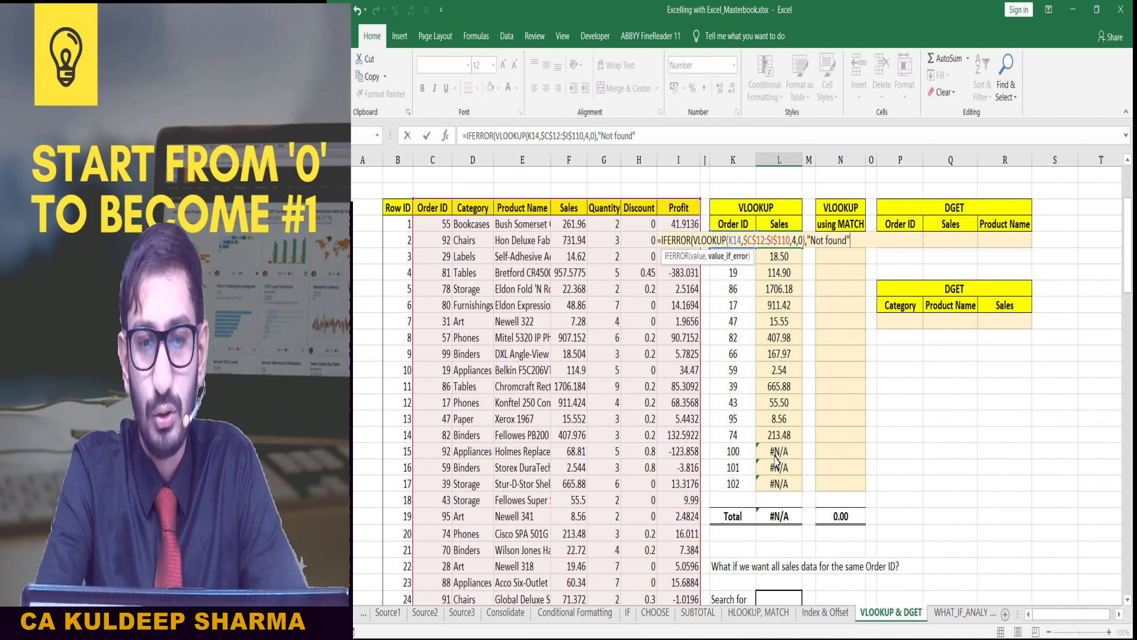
type(")")
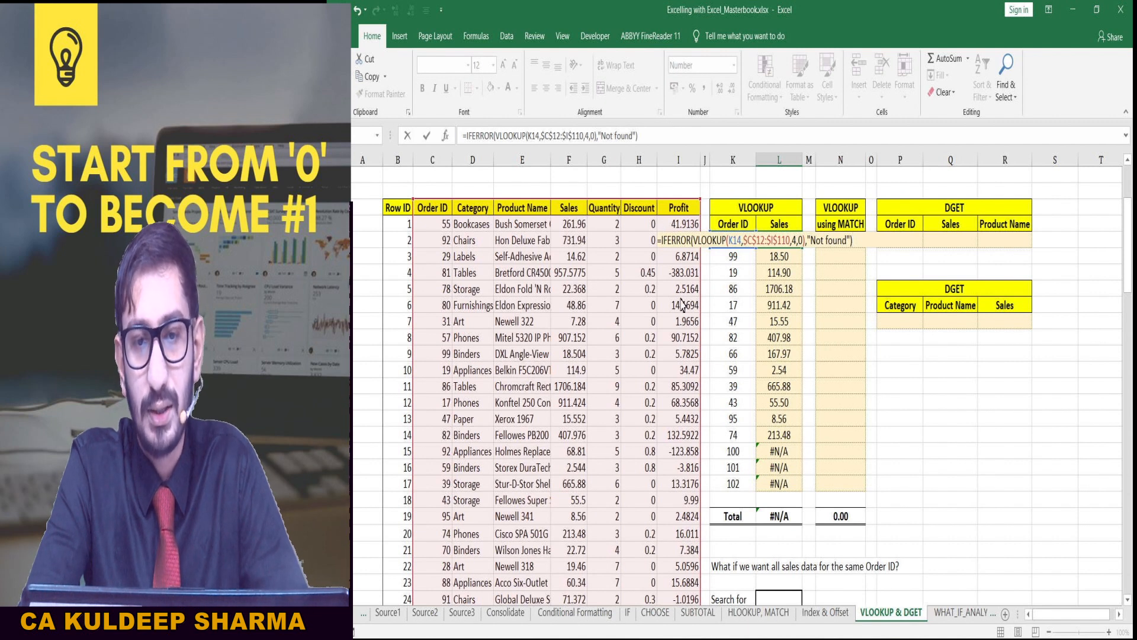
key("Return")
Step: Copy the IFERROR formula from L14 down the rest of the Sales column to L29
key("Up")
key("ctrl+c")
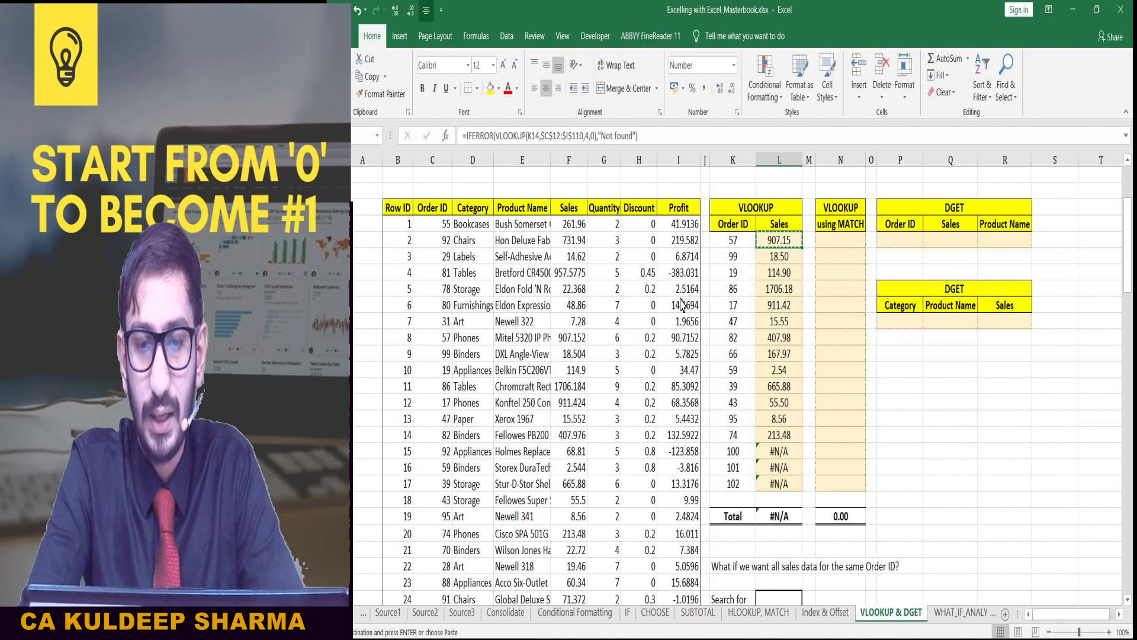
key("ctrl+shift+Down")
key("Return")
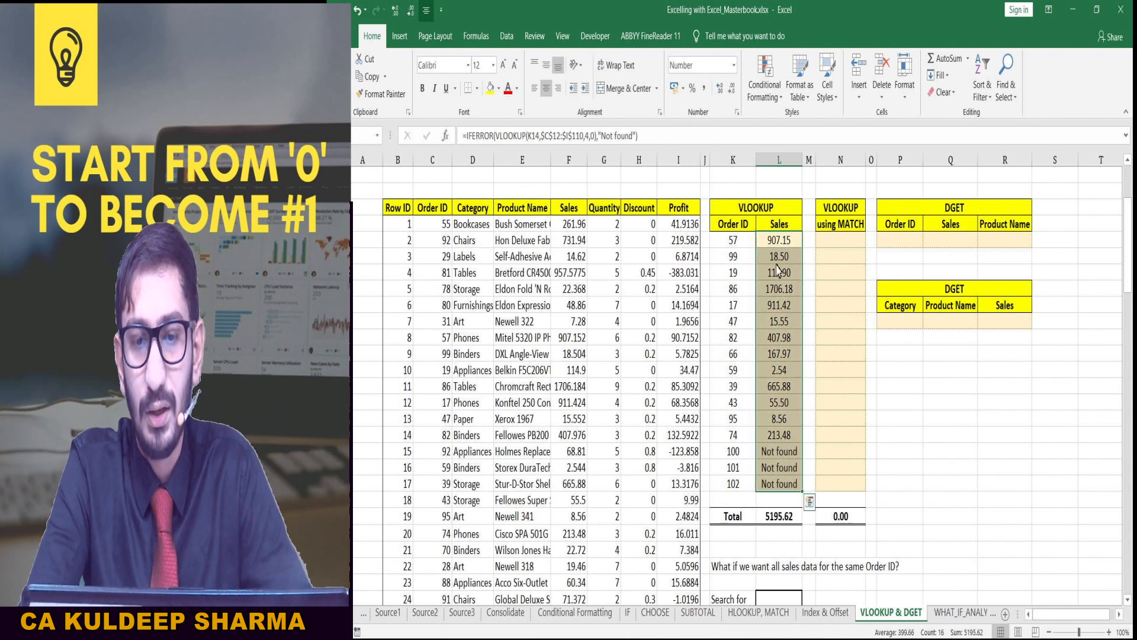
Step: Examine the results for Order IDs 100 to 102 and the SUM formula in the Sales total cell
left_click(794, 418)
left_click(782, 451)
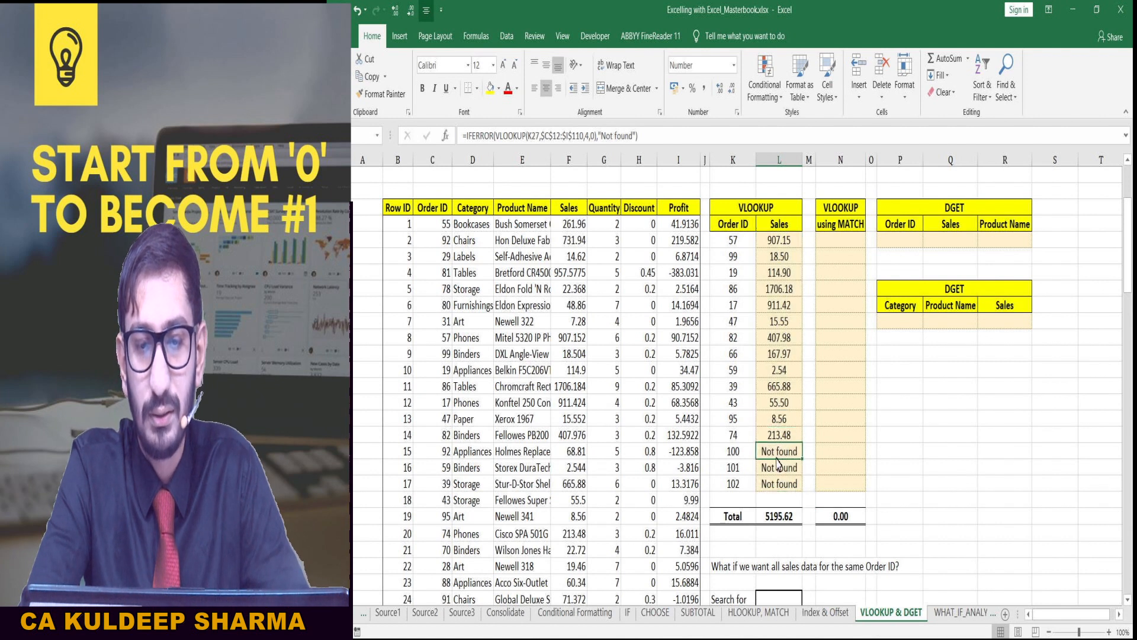
left_click_drag(774, 489, 775, 487)
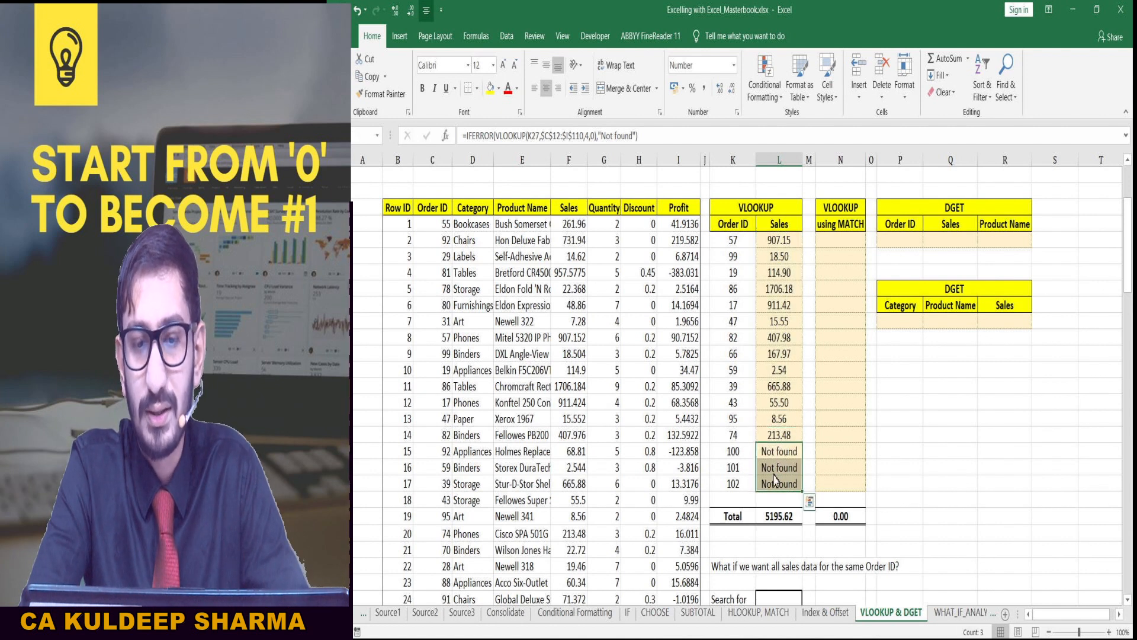
left_click(776, 455)
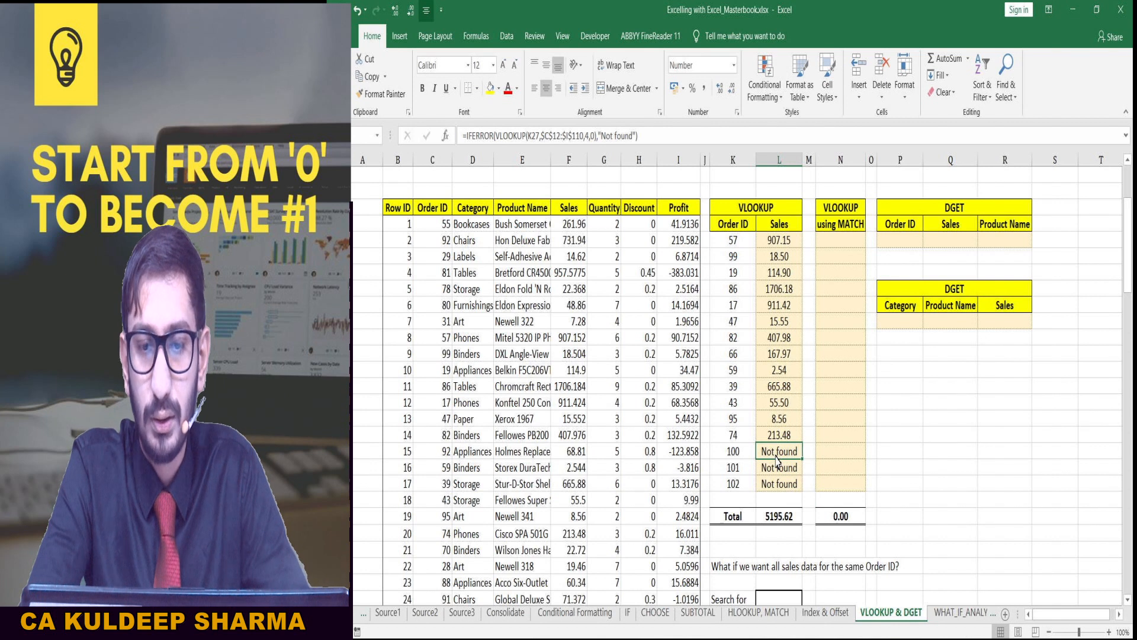
left_click(754, 471)
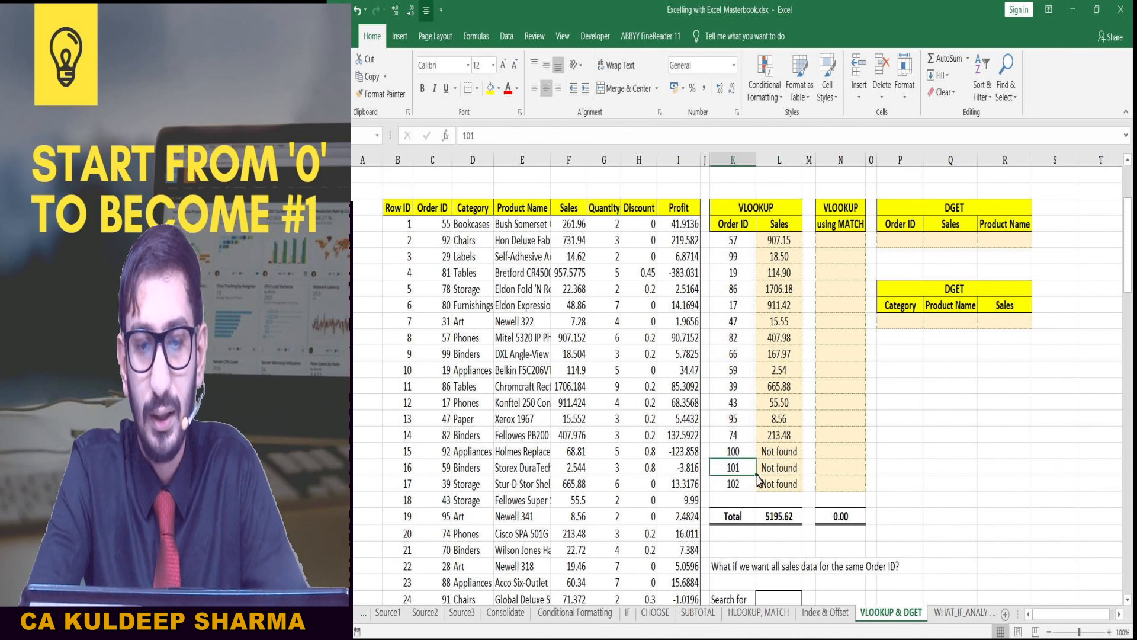
left_click(764, 484)
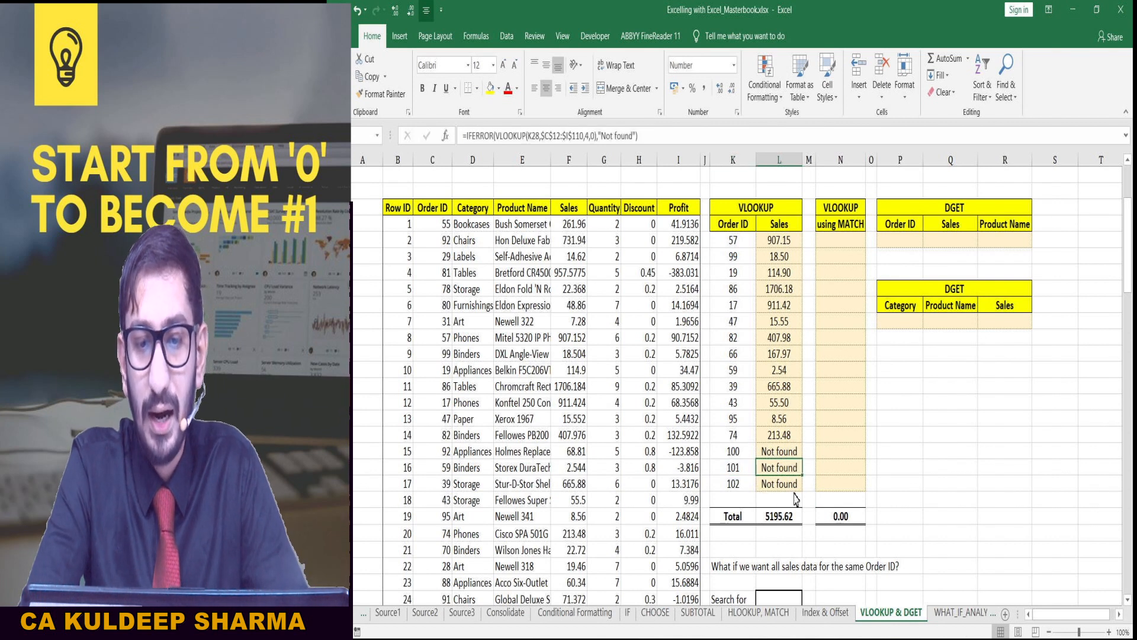
left_click(783, 526)
double_click(783, 524)
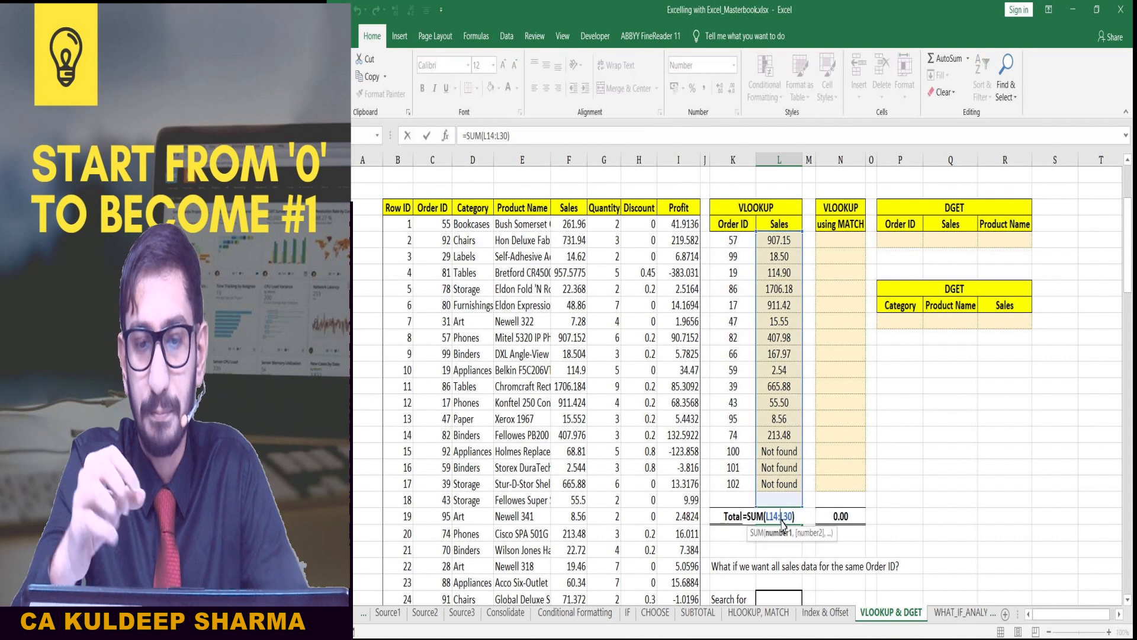
key("Escape")
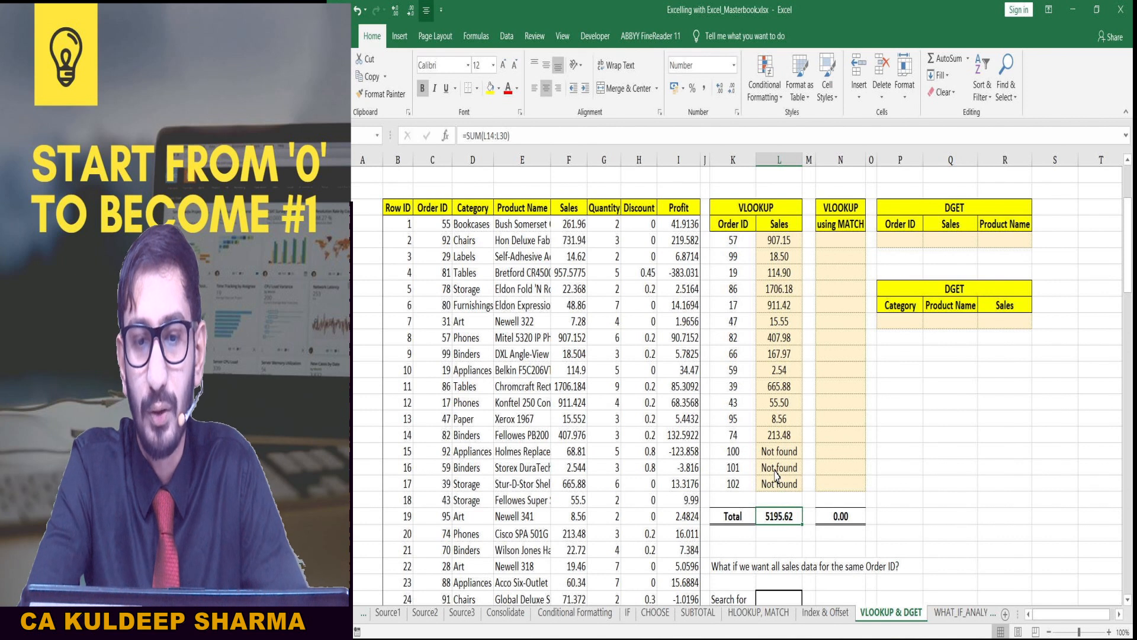
Step: Examine the copied IFERROR formulas up the Sales column from the total row to L15
key("Up")
key("Up")
key("Up")
key("Up")
key("Up")
key("Up")
key("Up")
key("Up")
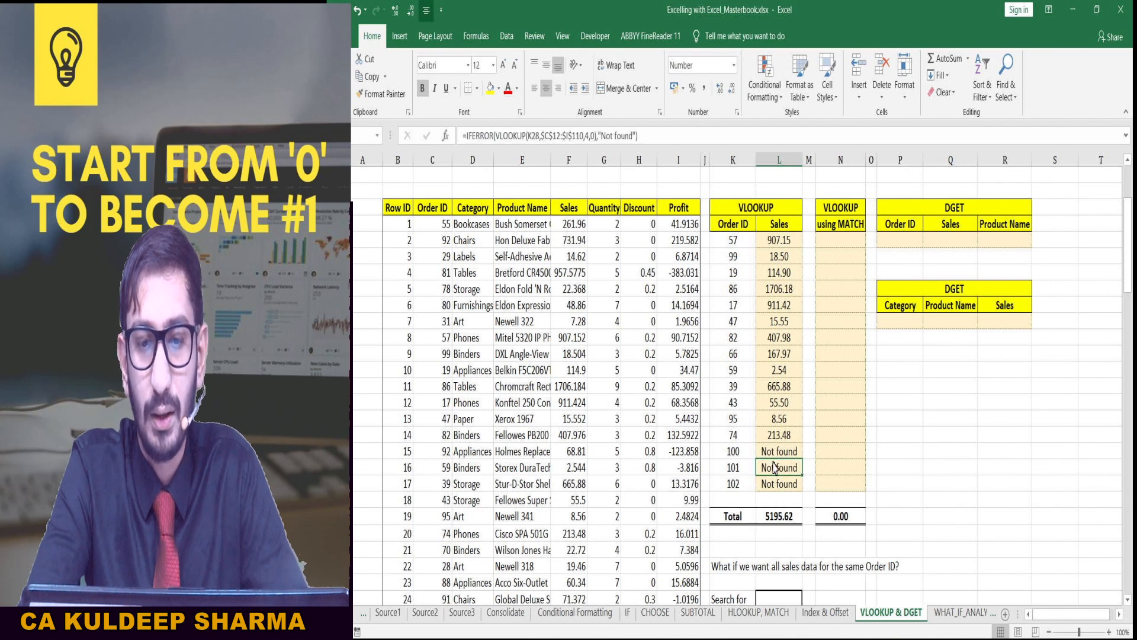
key("Up")
key("Up")
key("Up")
key("Up")
key("Up")
key("Up")
key("Up")
key("Up")
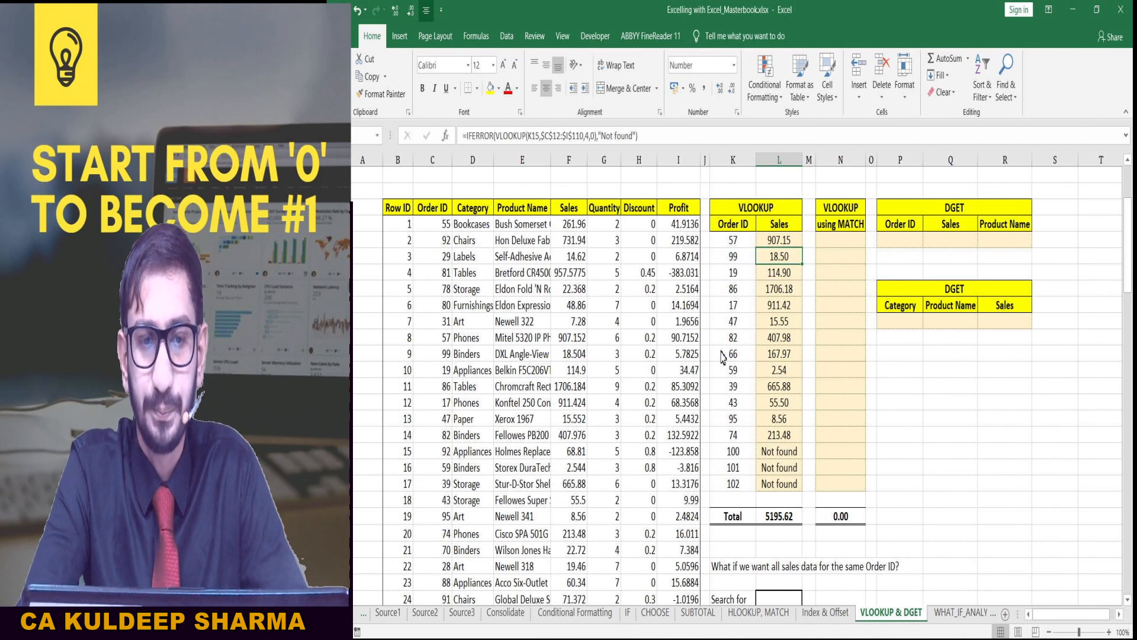
scroll(725, 350, "up", 3)
scroll(732, 345, "down", 3)
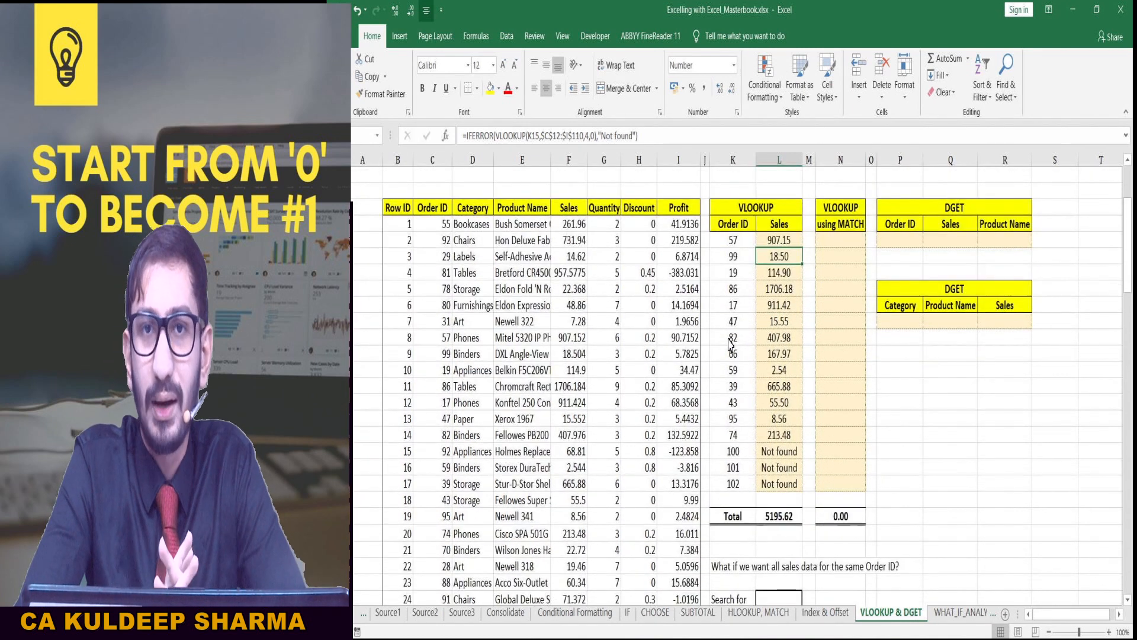
Step: Examine the table array and column index arguments of the VLOOKUP inside L14's formula
key("Up")
key("F2")
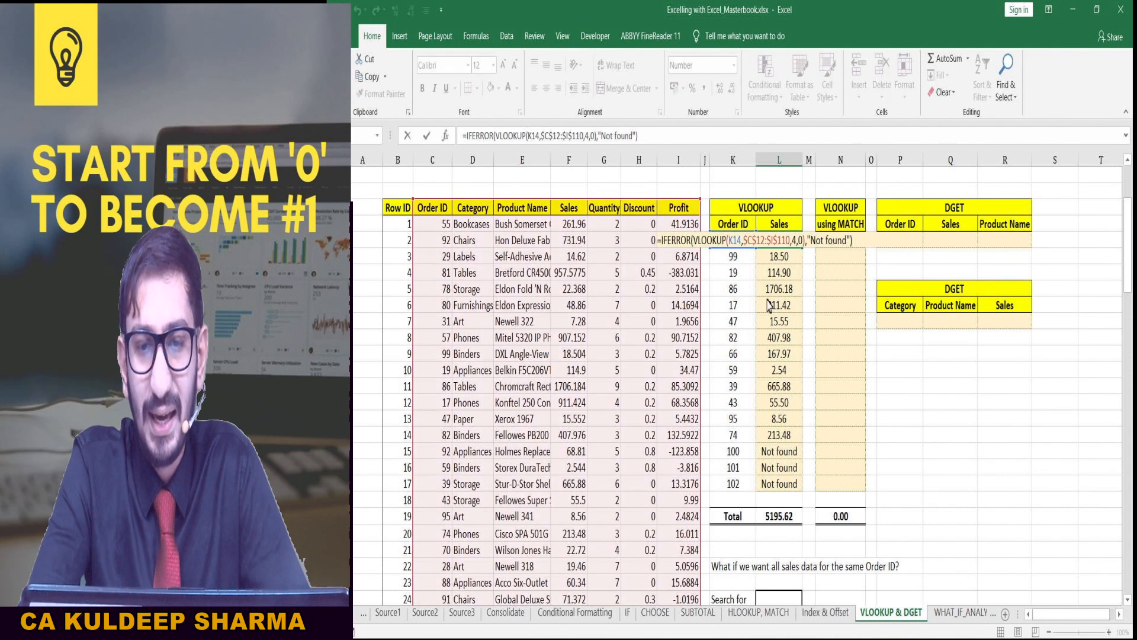
left_click(792, 241)
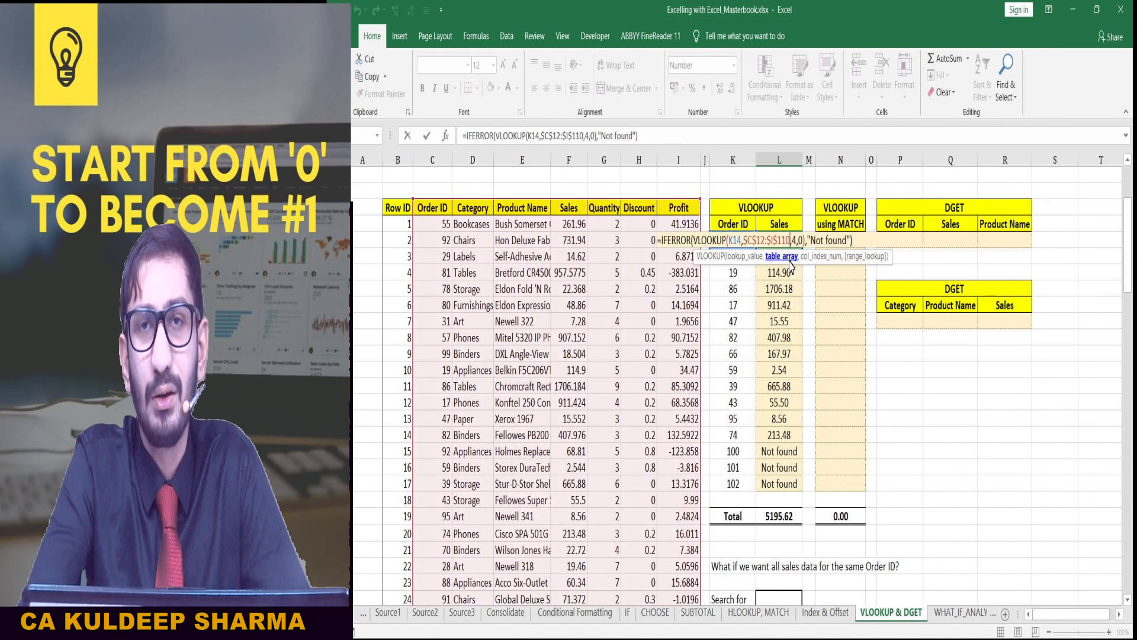
key("Right")
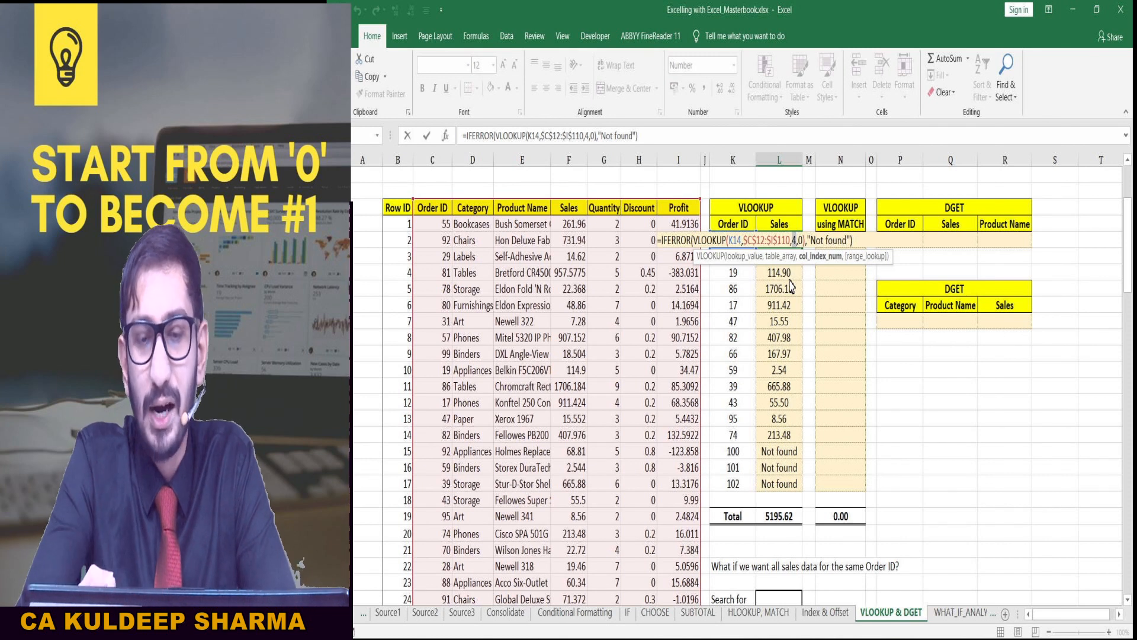
key("Tab")
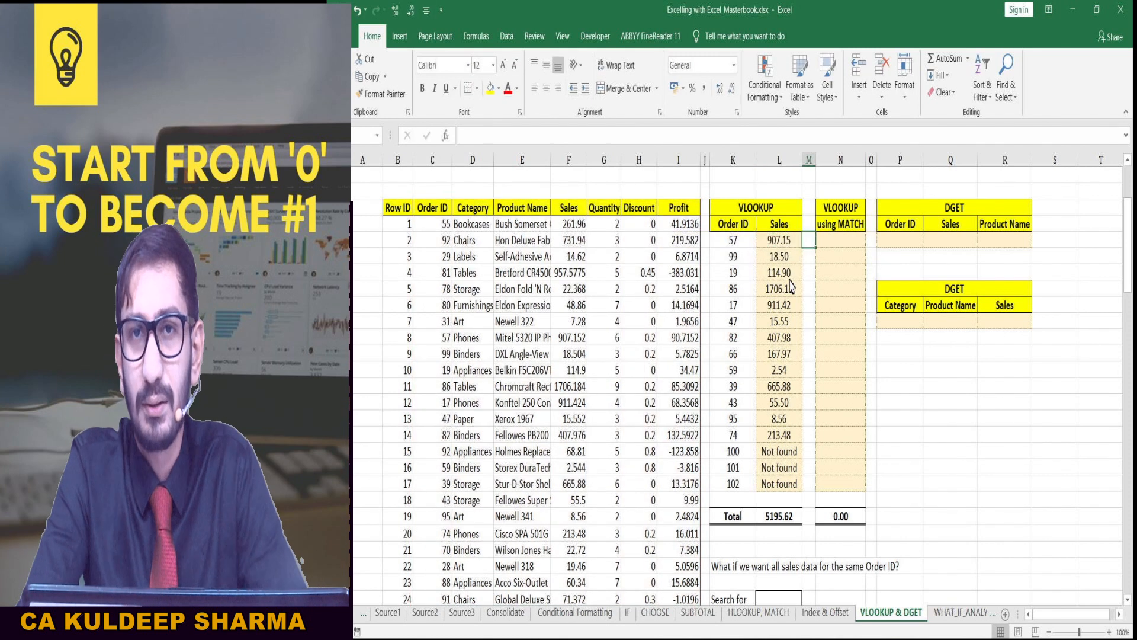
Step: Start a VLOOKUP formula in N14 of the VLOOKUP using MATCH column with the Order ID in K14 as lookup value
key("Right")
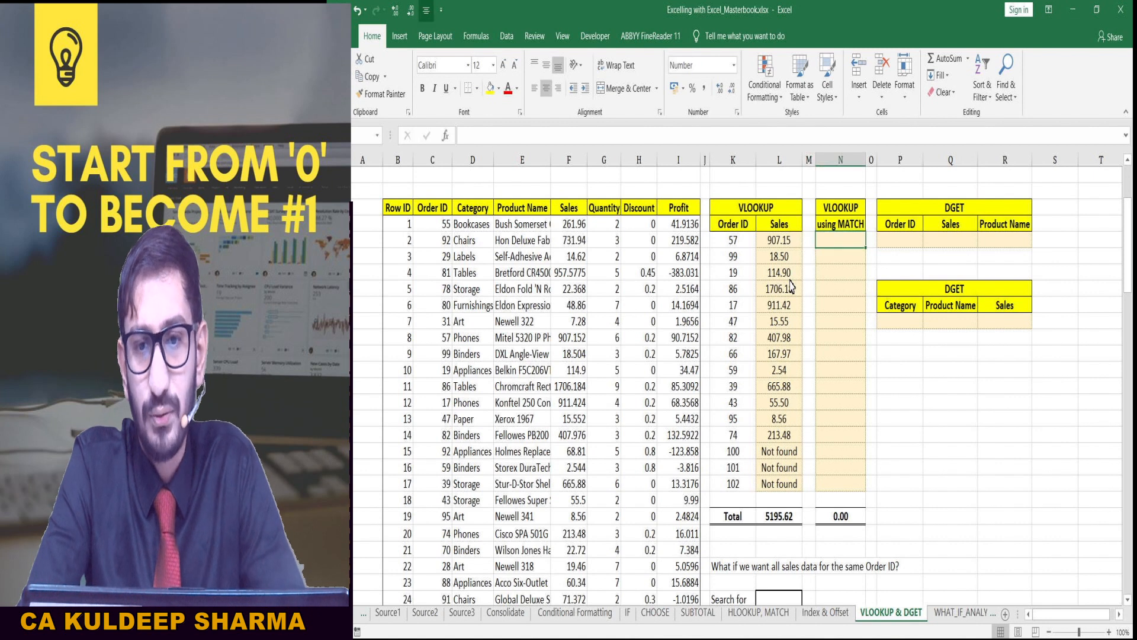
mouse_move(838, 248)
left_mouse_down()
mouse_move(848, 415)
mouse_move(837, 486)
left_mouse_up()
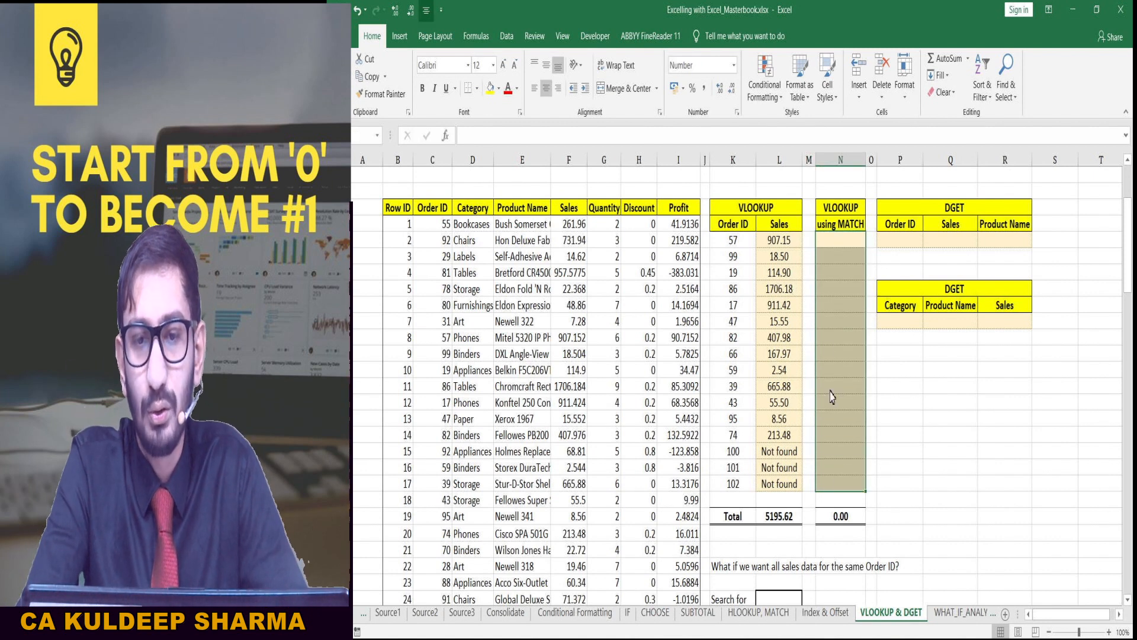
left_click(832, 244)
key("Left")
key("Left")
key("Right")
key("Right")
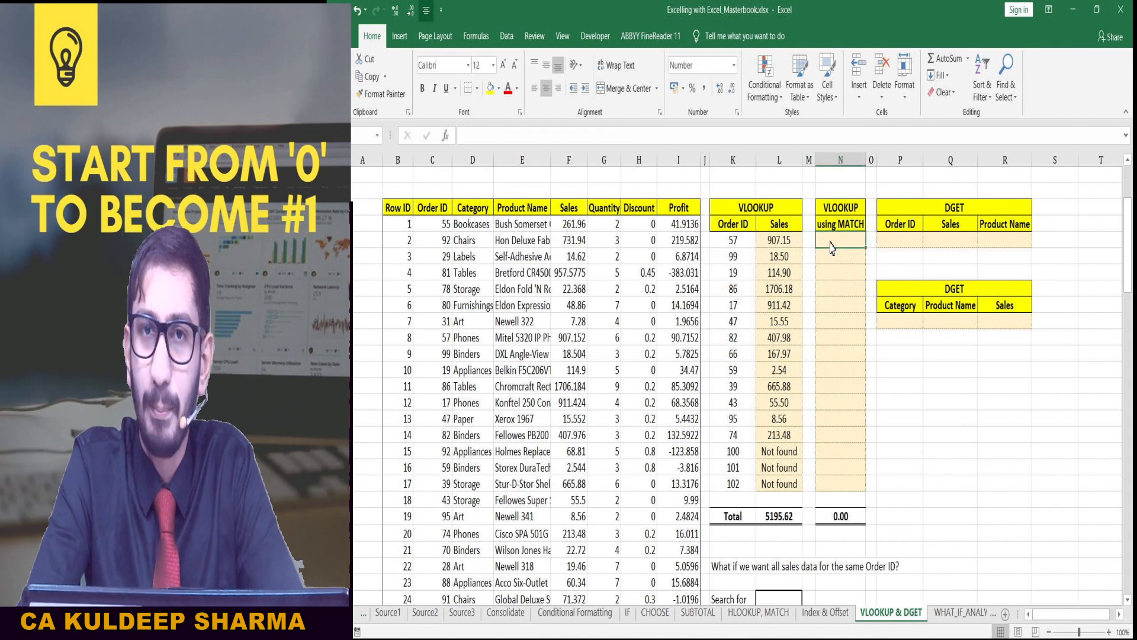
type("=")
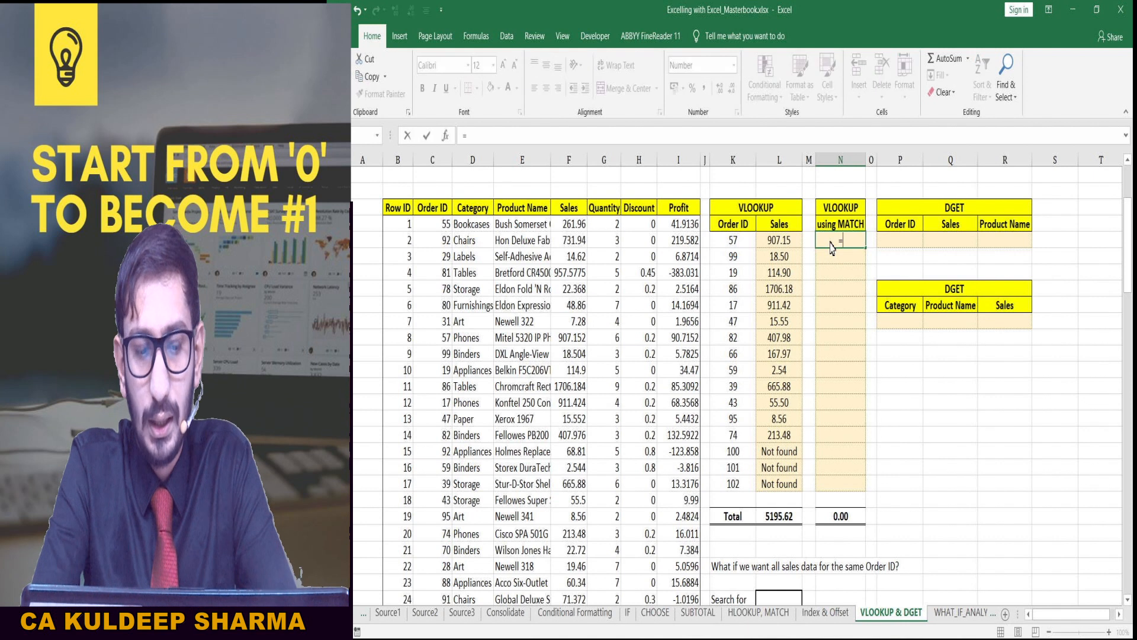
type("v")
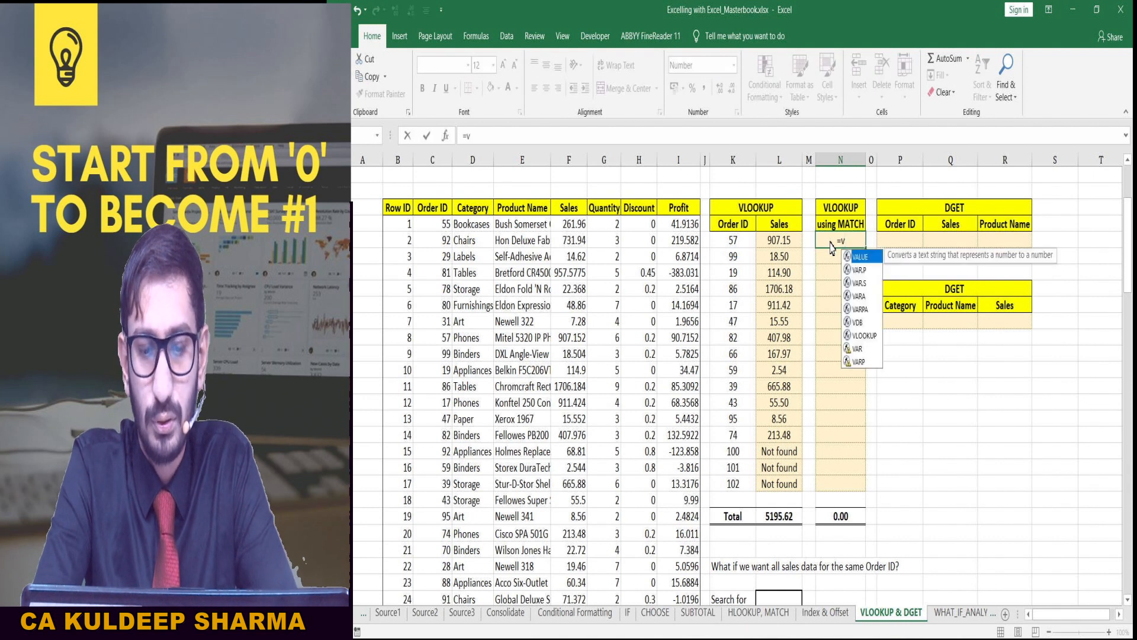
type("loo")
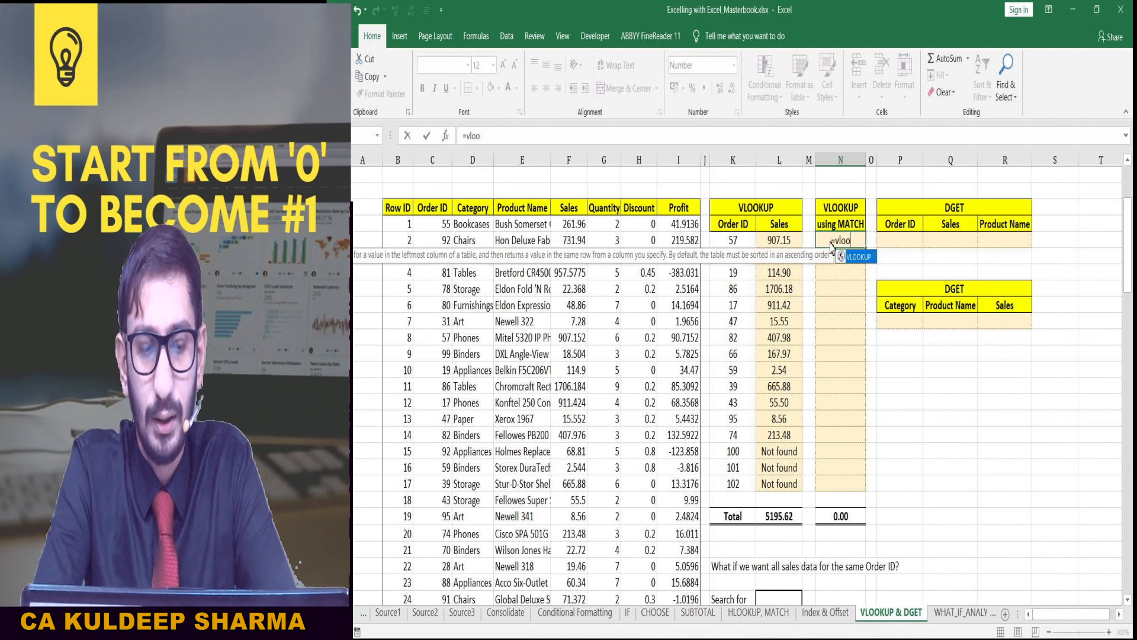
type("ku")
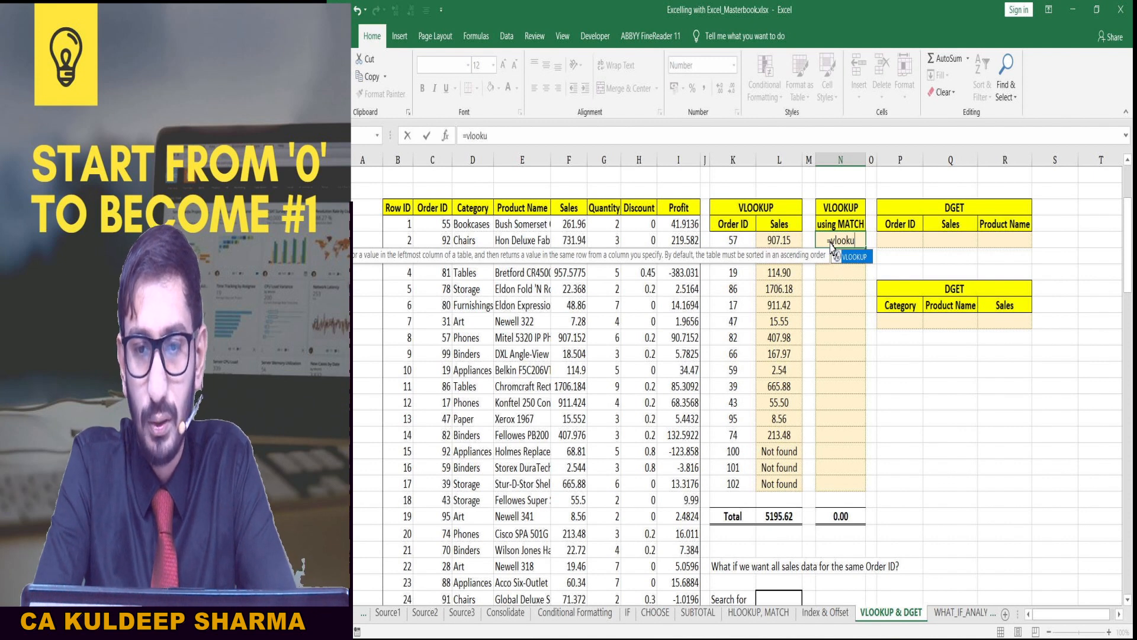
type("p")
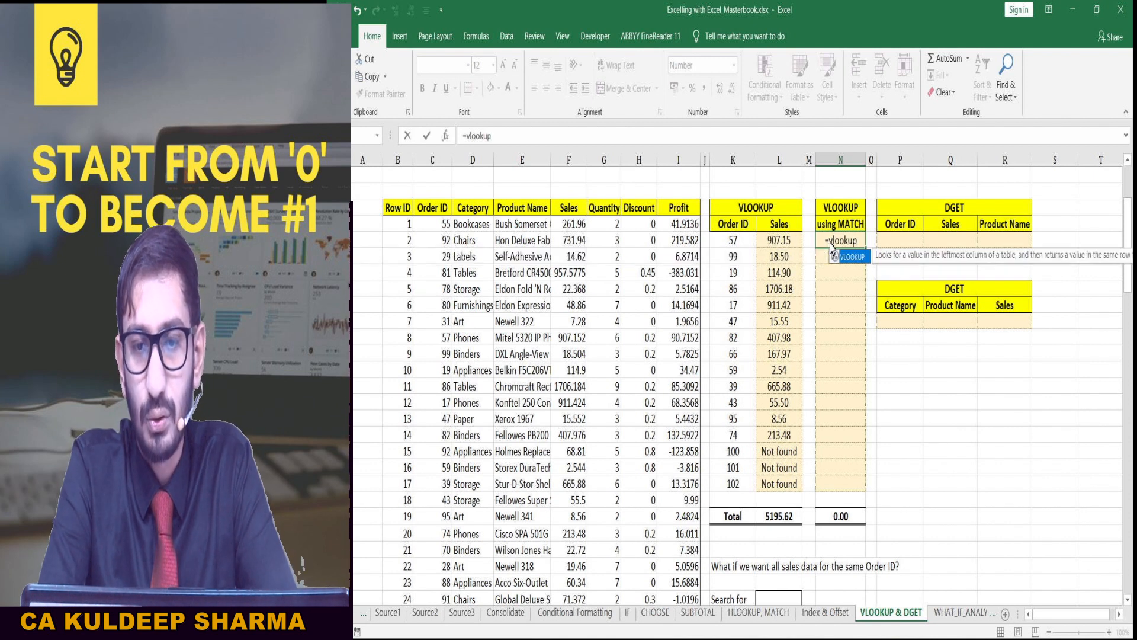
type("(")
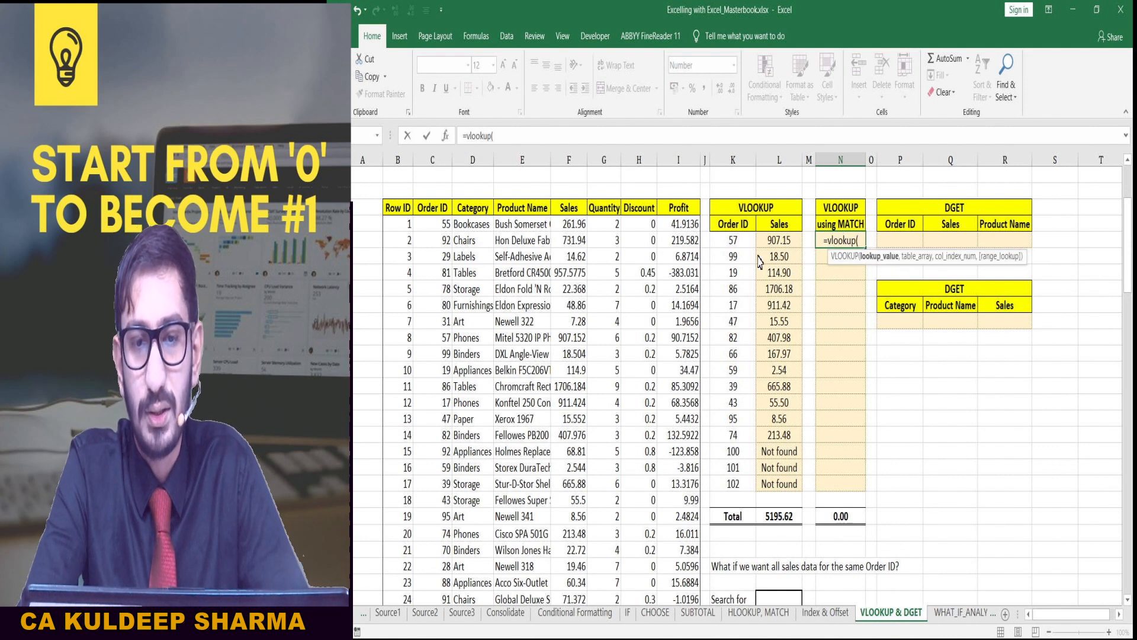
left_click(740, 242)
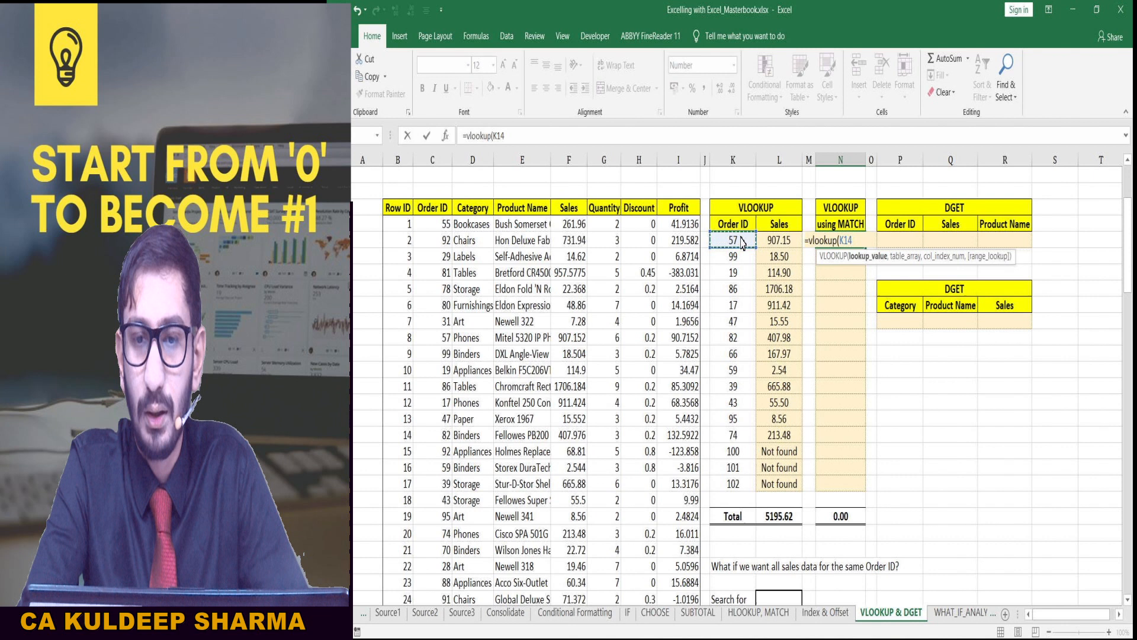
type(",")
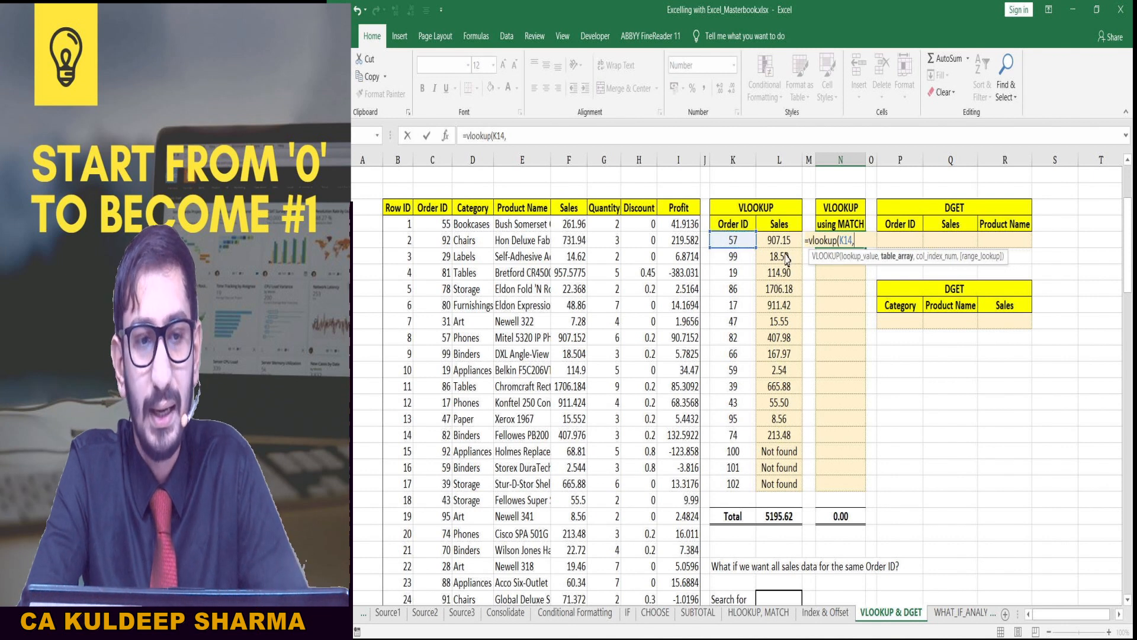
Step: Set the VLOOKUP's table array to the absolute range $C$12:$I$110, from the Order ID header through the Profit column
left_click(430, 212)
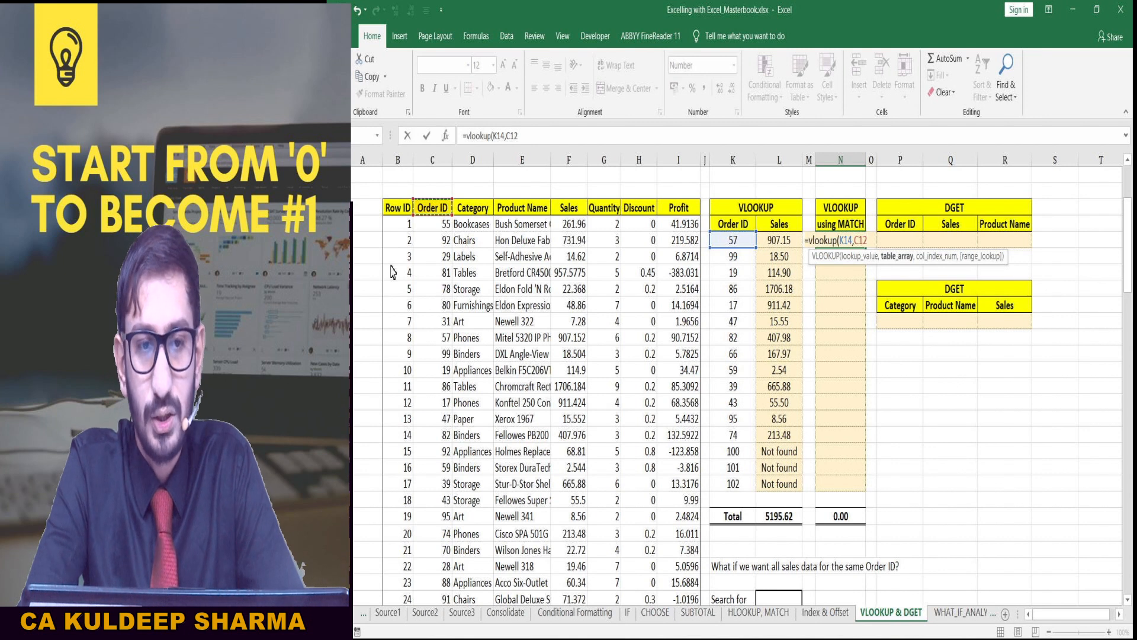
key("ctrl+shift+Down")
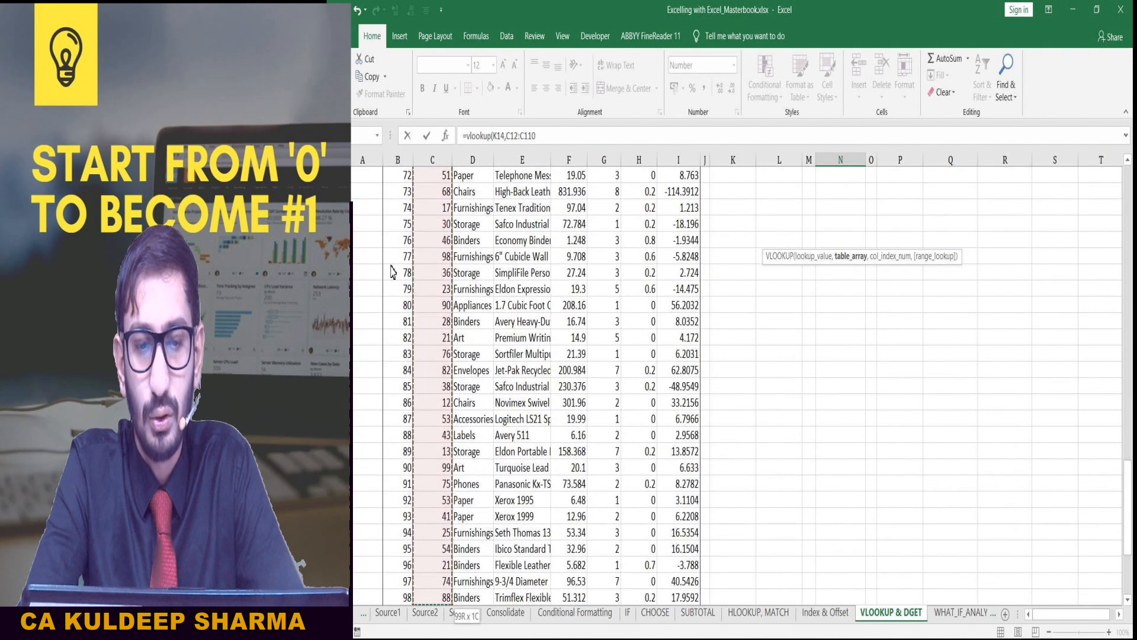
key("ctrl+shift+Right")
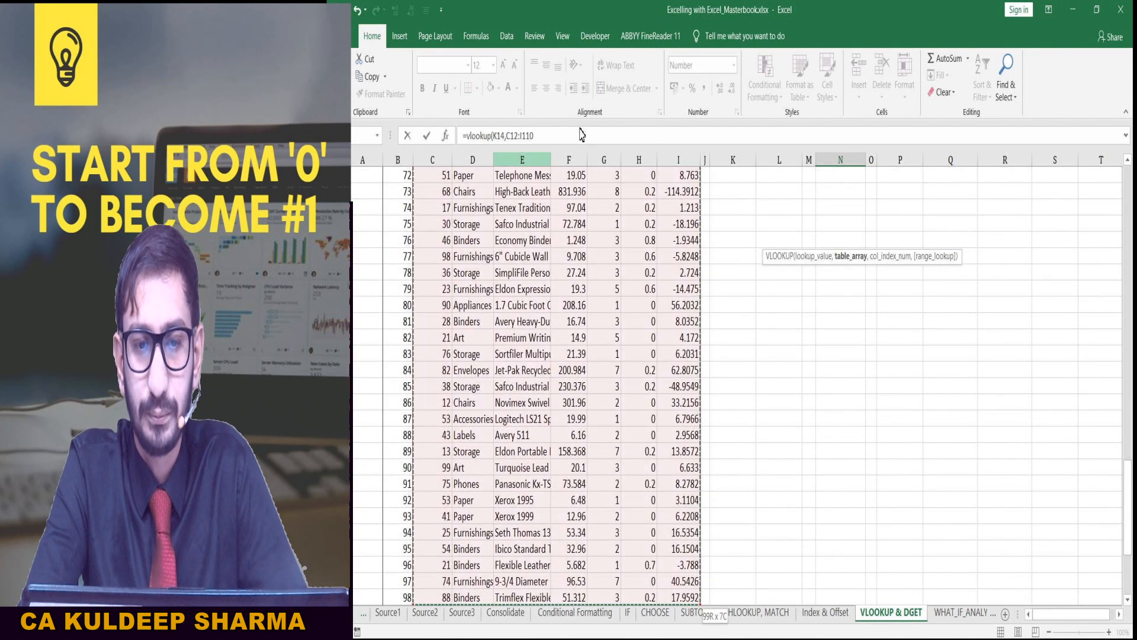
scroll(696, 266, "up", 20)
scroll(697, 266, "up", 4)
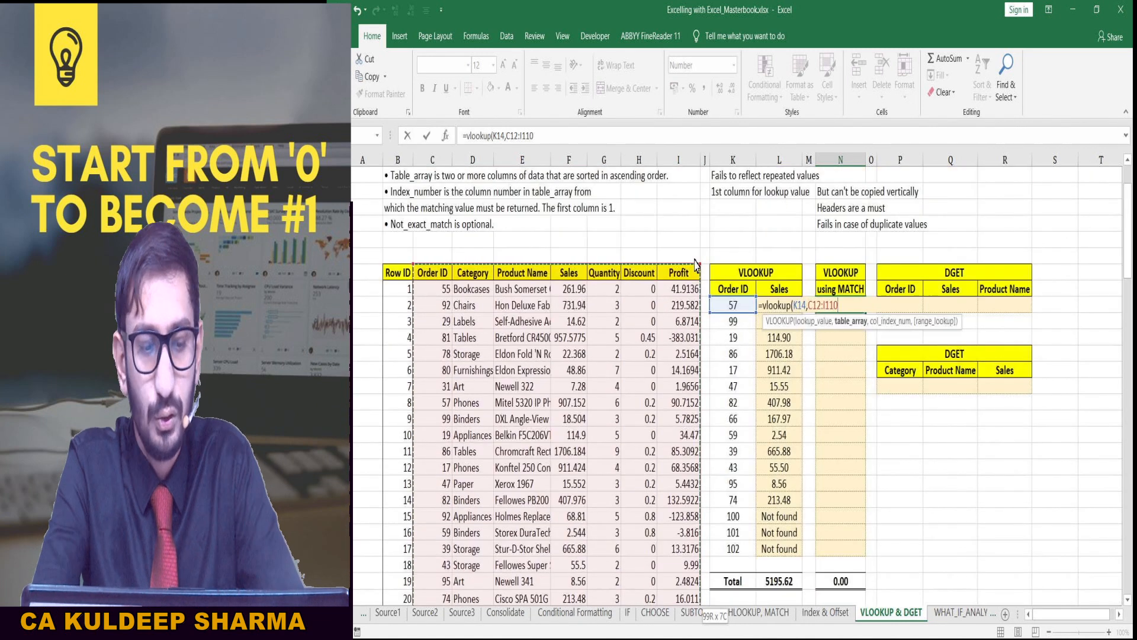
key("F4")
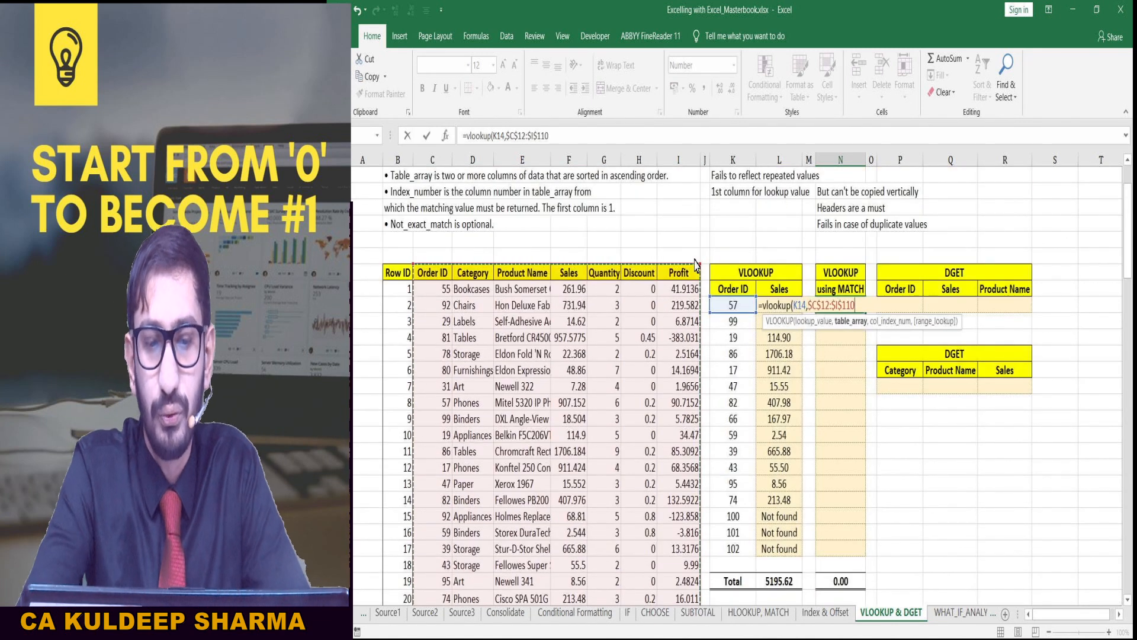
type(",")
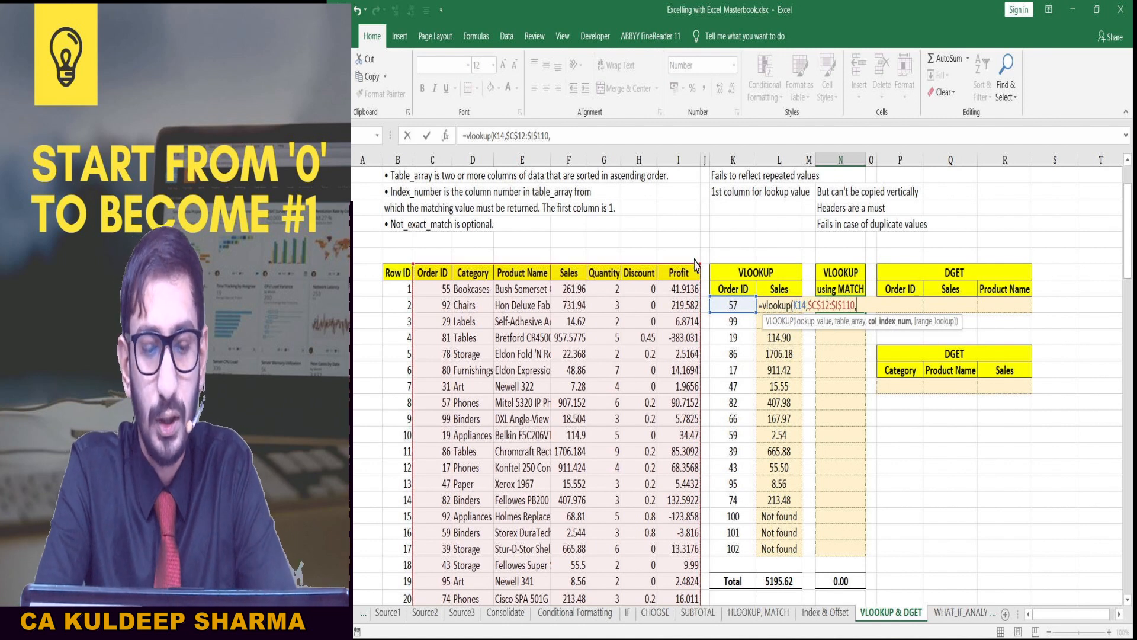
Step: Nest a MATCH function as the column index, with the Sales header $L$13 as its absolute lookup value
type("matc")
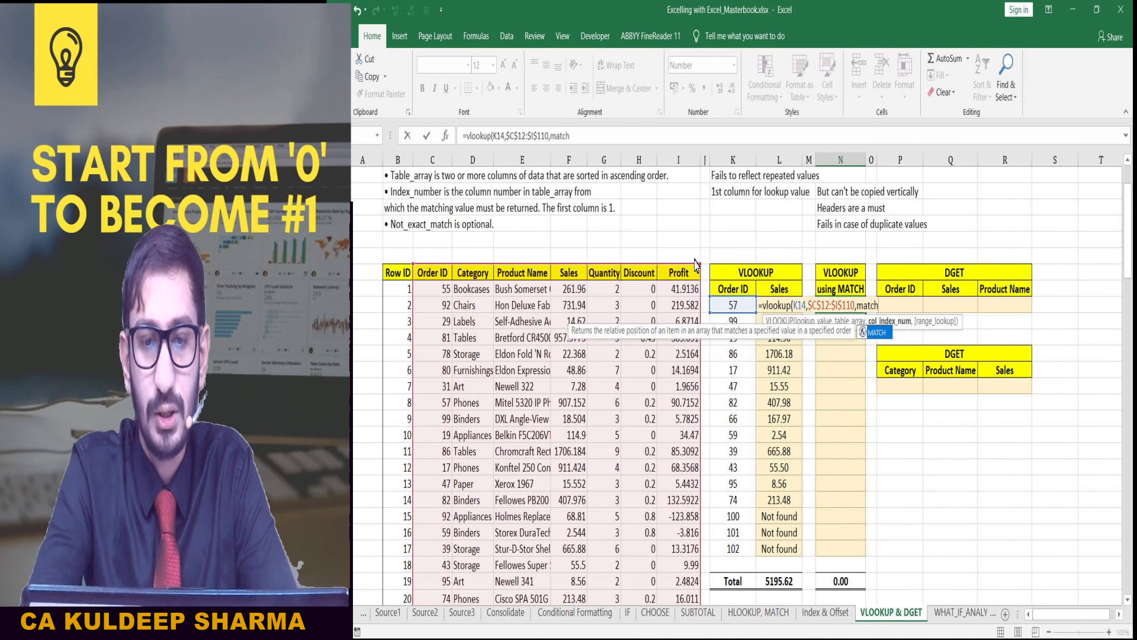
type("h")
key("Tab")
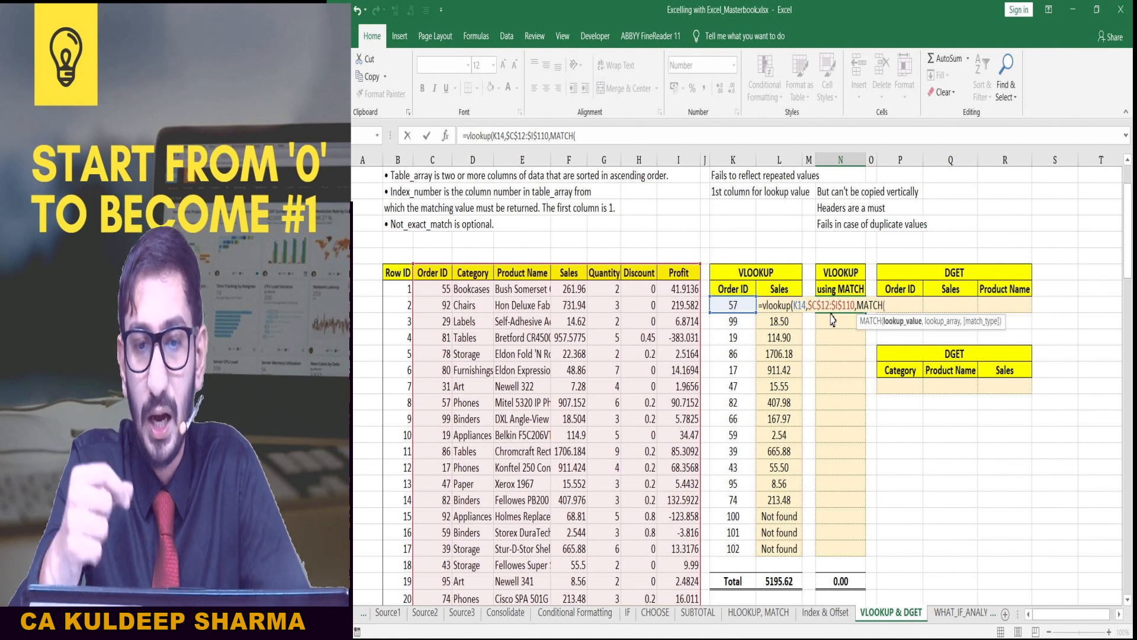
left_click(797, 290)
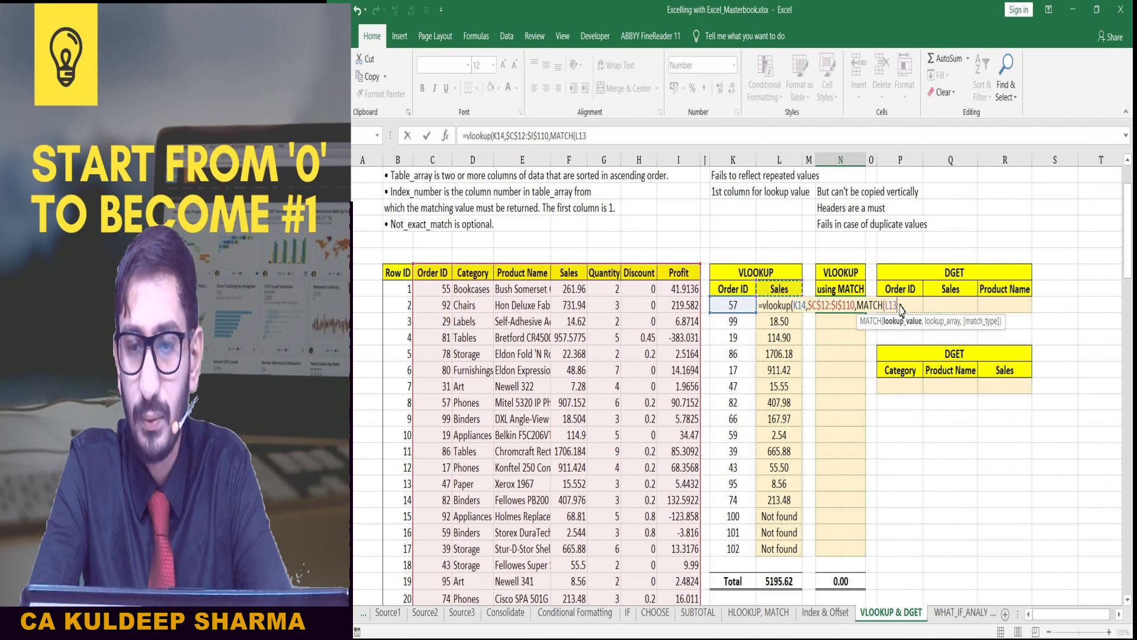
key("F4")
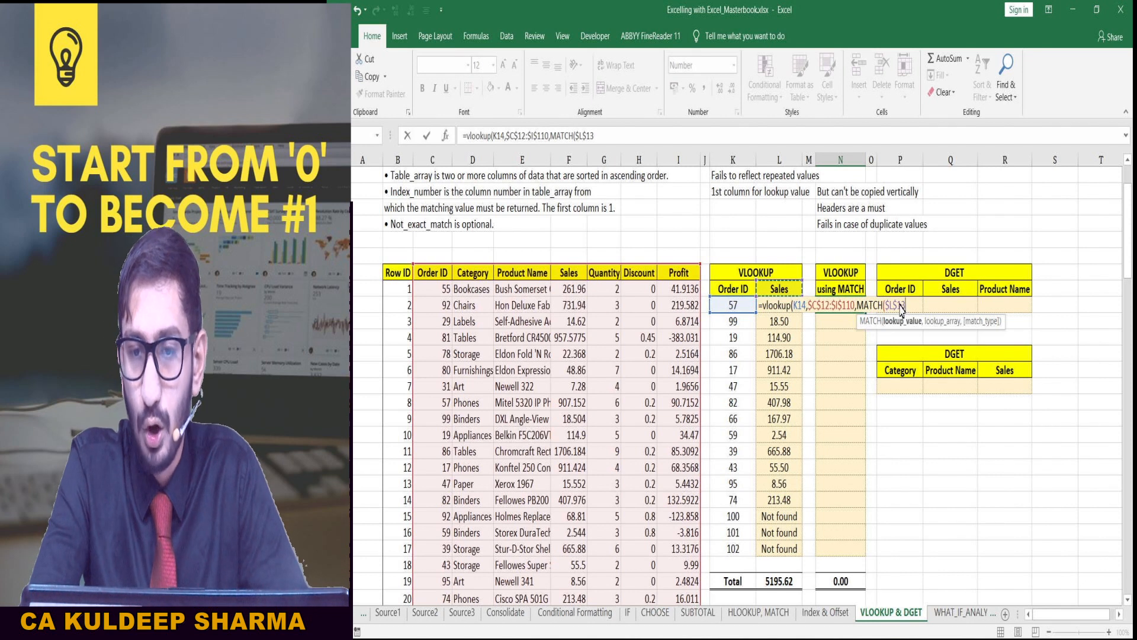
type(",")
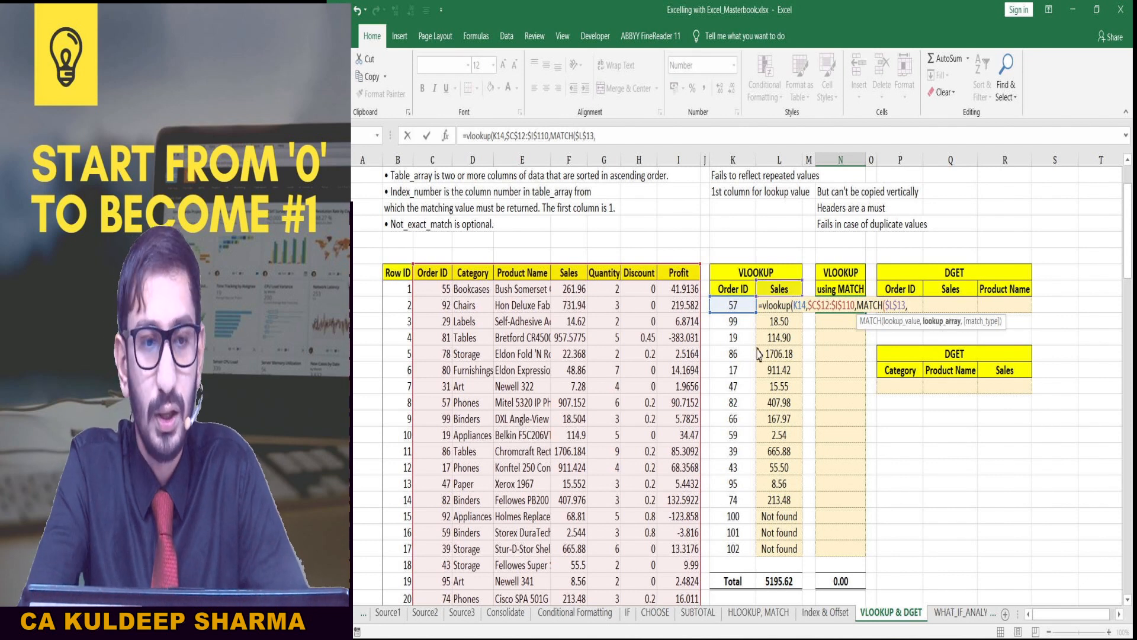
left_click(424, 278)
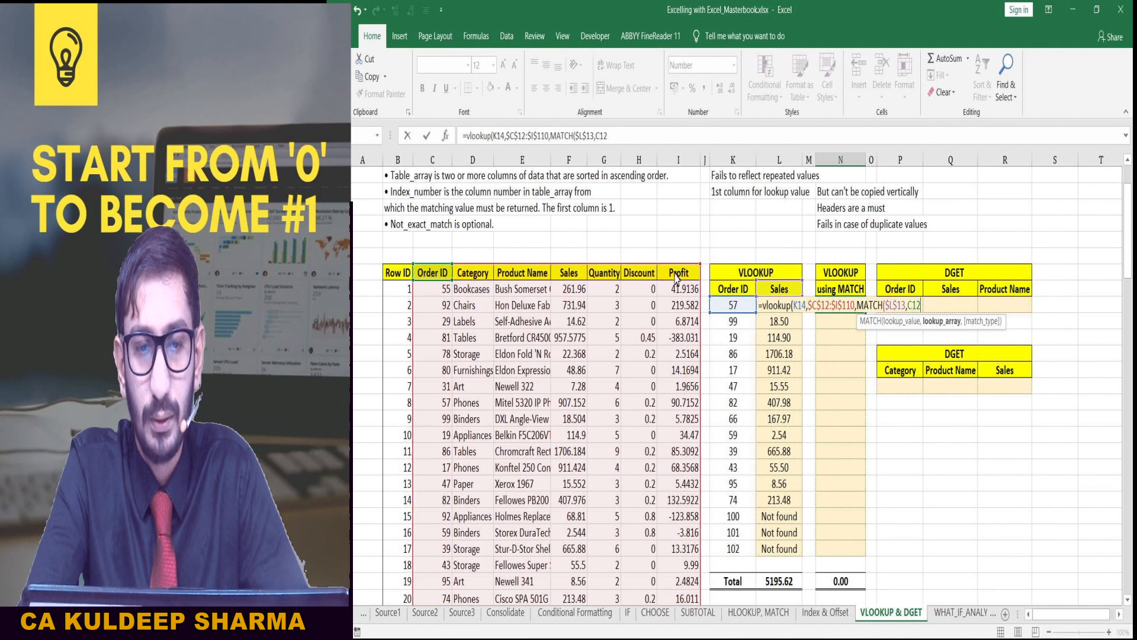
key("Return")
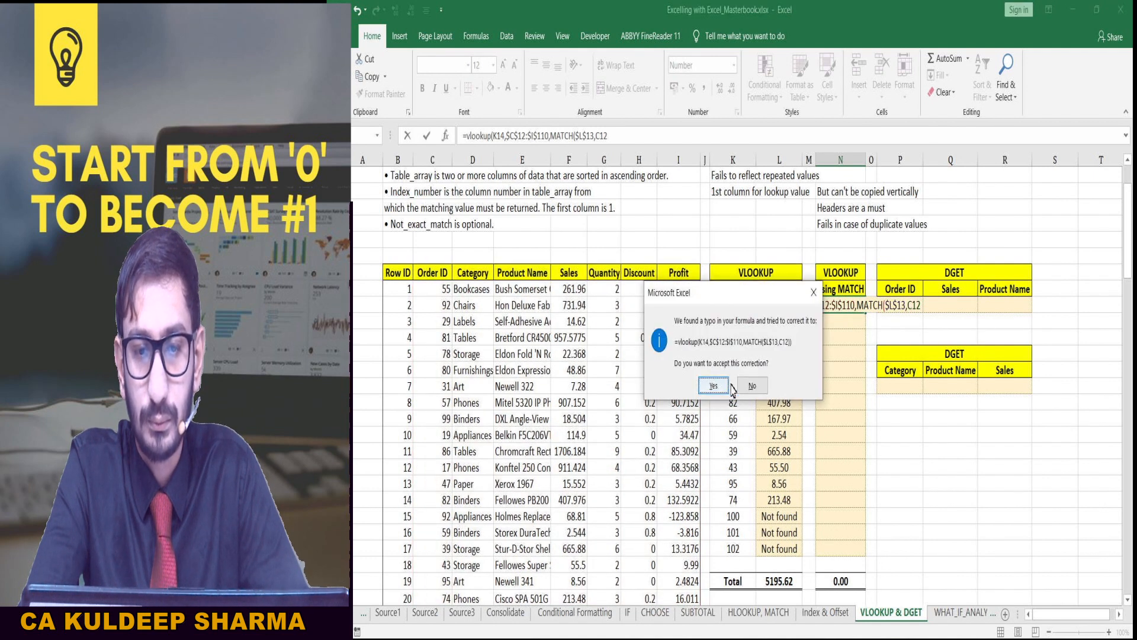
left_click(814, 292)
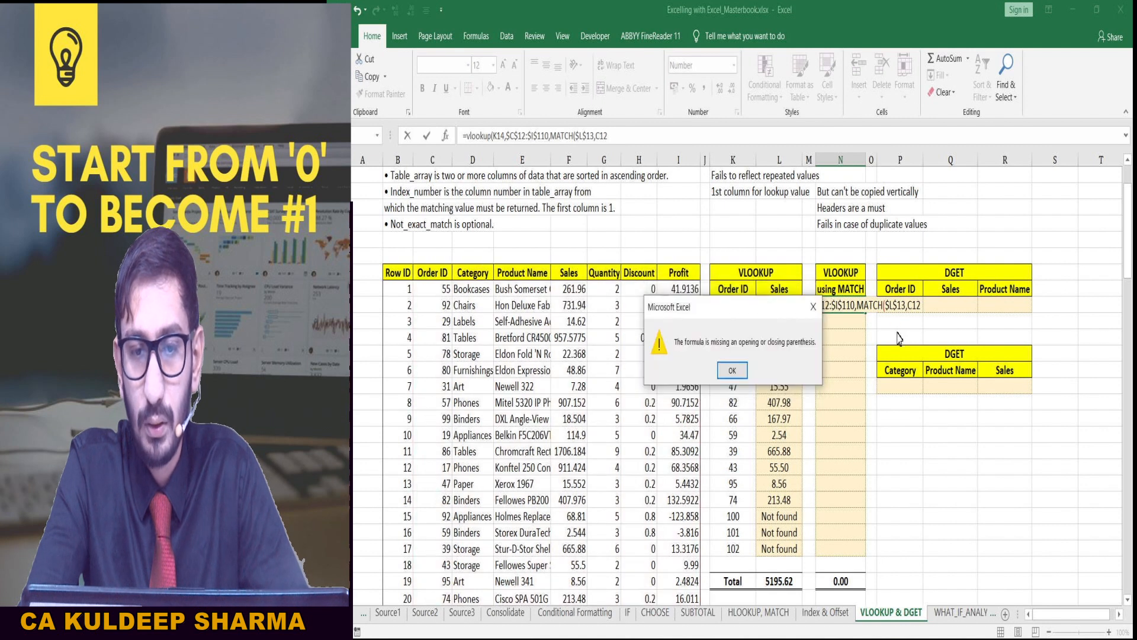
key("Return")
key("BackSpace")
key("BackSpace")
key("BackSpace")
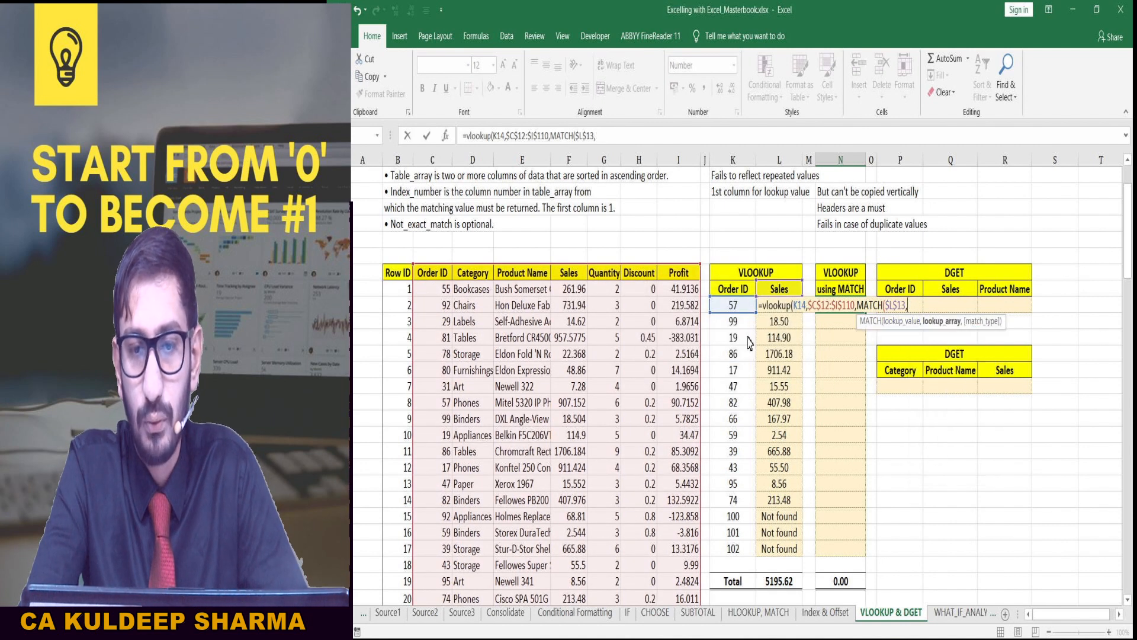
Step: Set the MATCH lookup array to the data table's header row, from Order ID to Profit, as the absolute range $C$12:$I$12
left_click(688, 319)
key("Left")
key("Left")
key("Left")
key("Left")
key("Up")
key("Up")
key("Left")
key("Up")
key("Left")
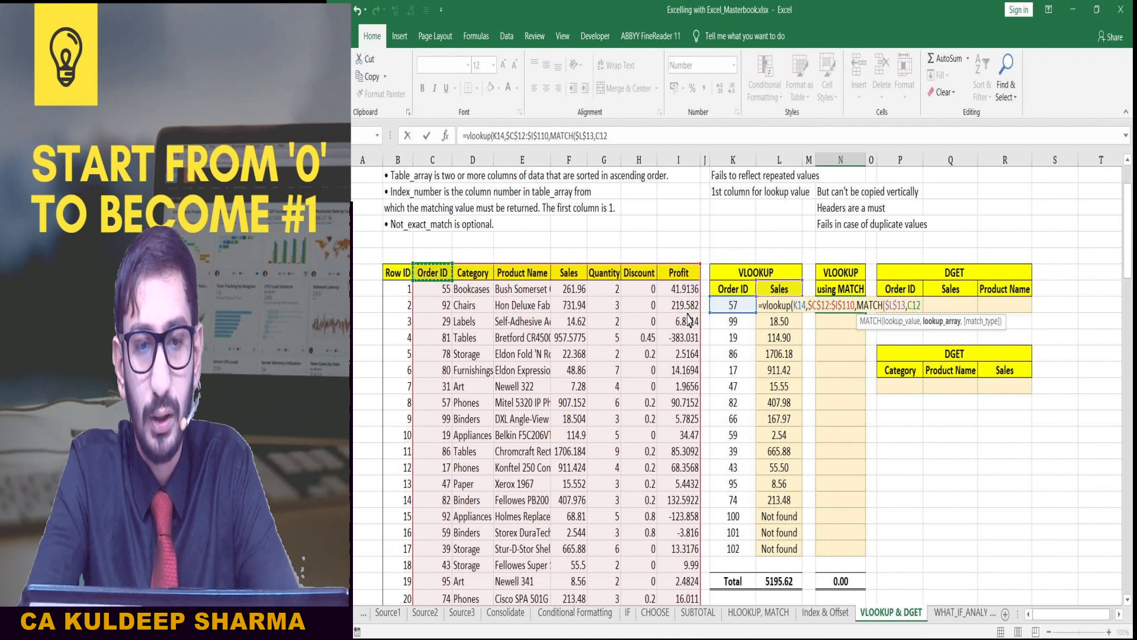
key("shift+Right")
key("shift+Right")
key("shift+Right")
key("shift+Right")
key("shift+Right")
key("shift+Right")
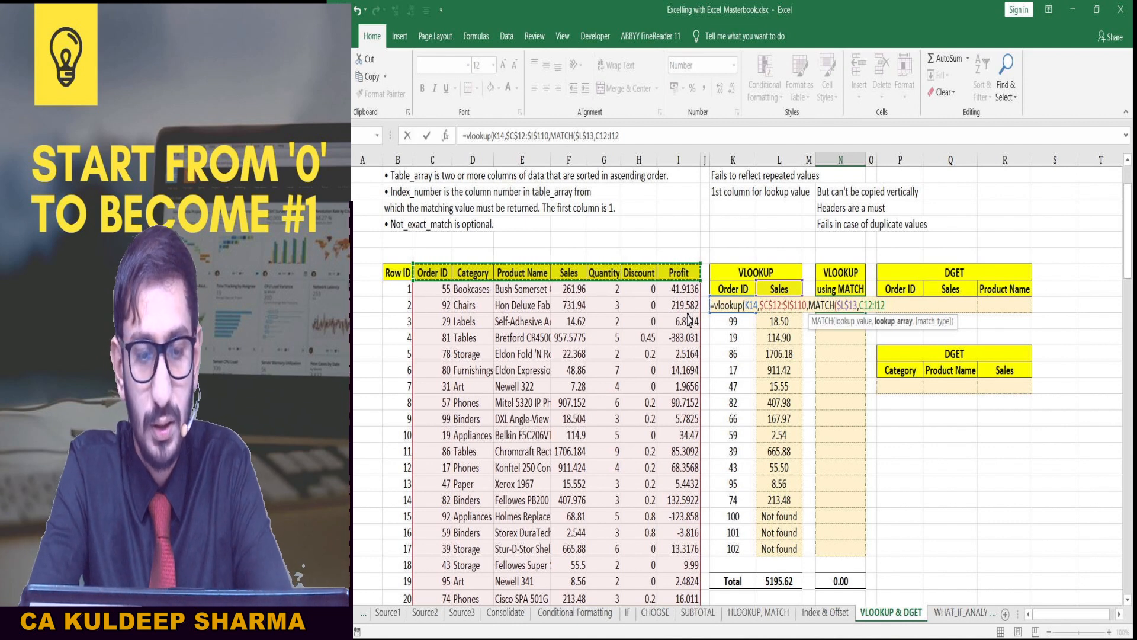
key("F4")
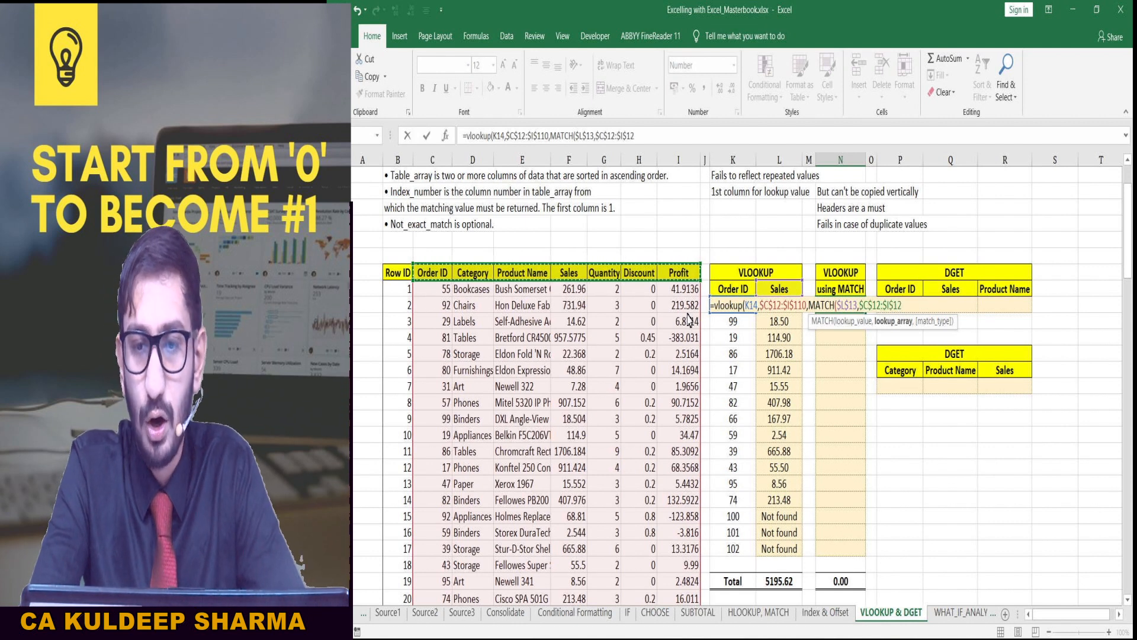
Step: Complete the formula in N14 with match type 0 for MATCH and range lookup 0 for VLOOKUP, closing both functions
type(",")
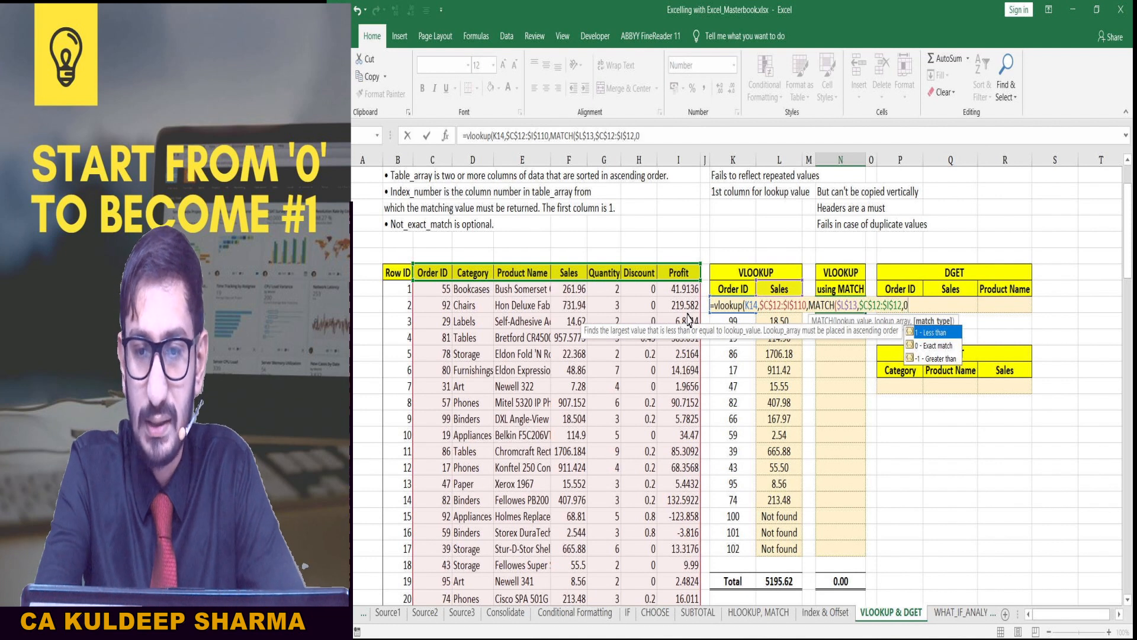
type("0")
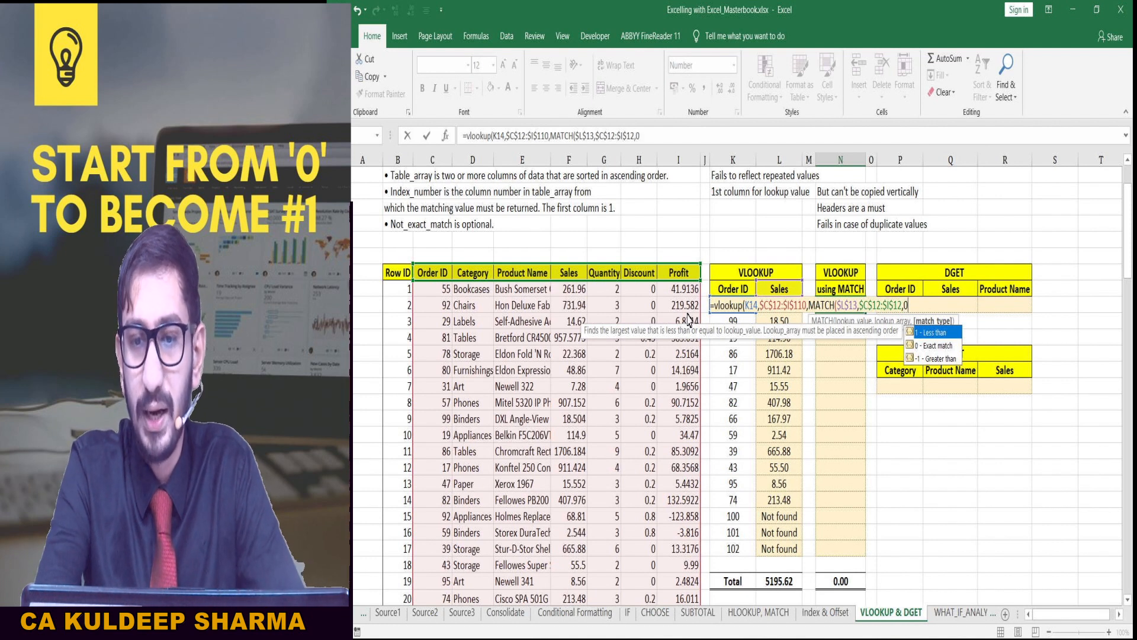
type(")")
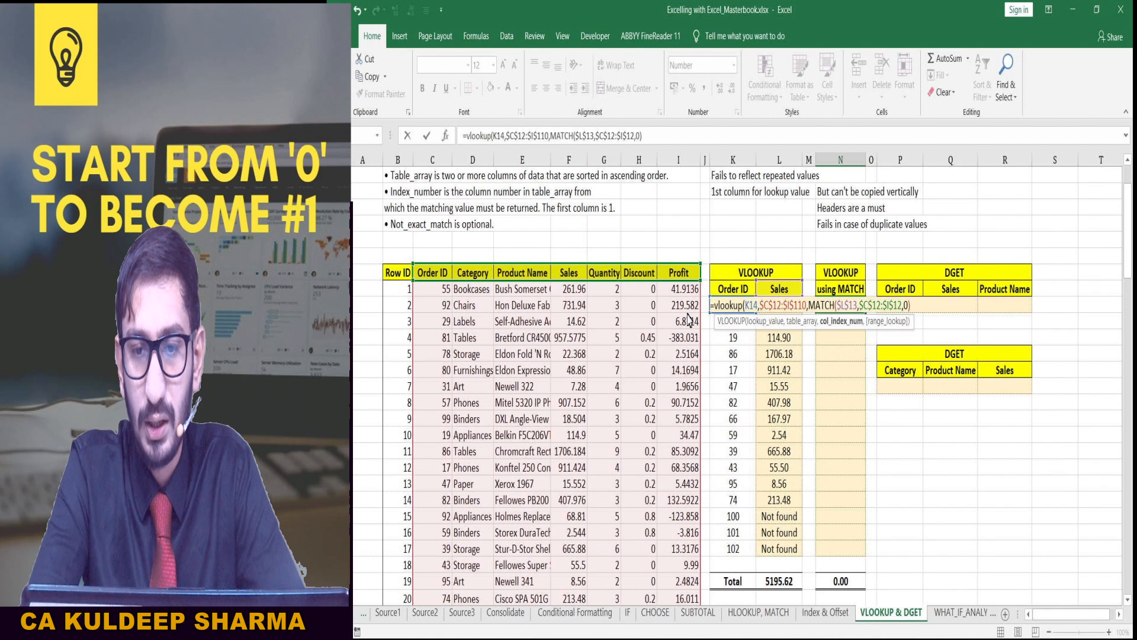
type(",")
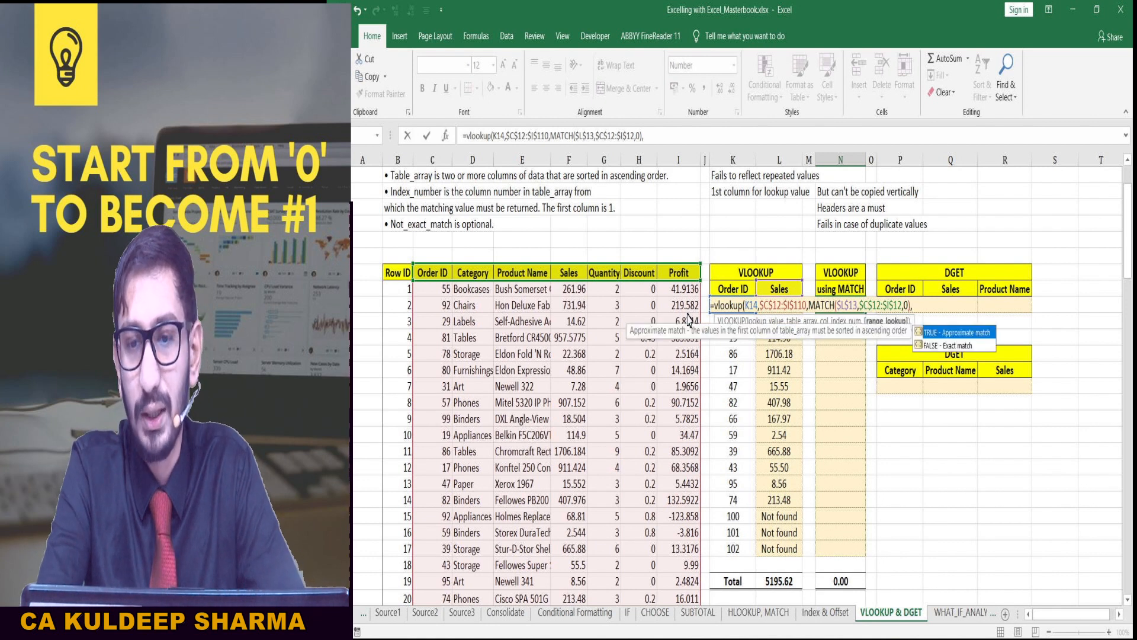
type("0")
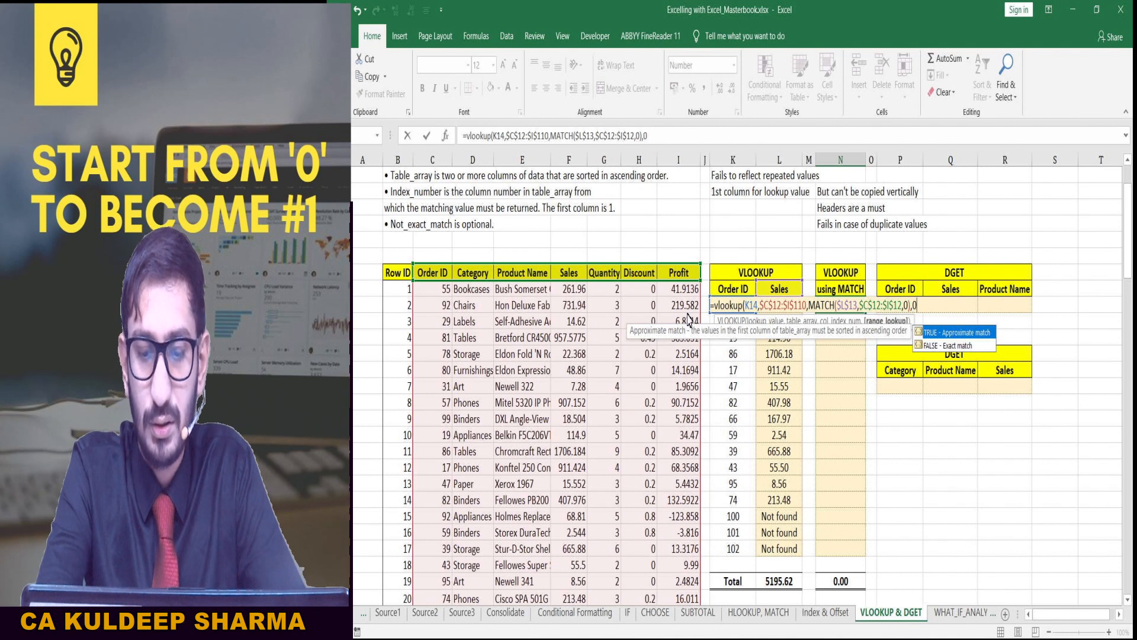
type(")")
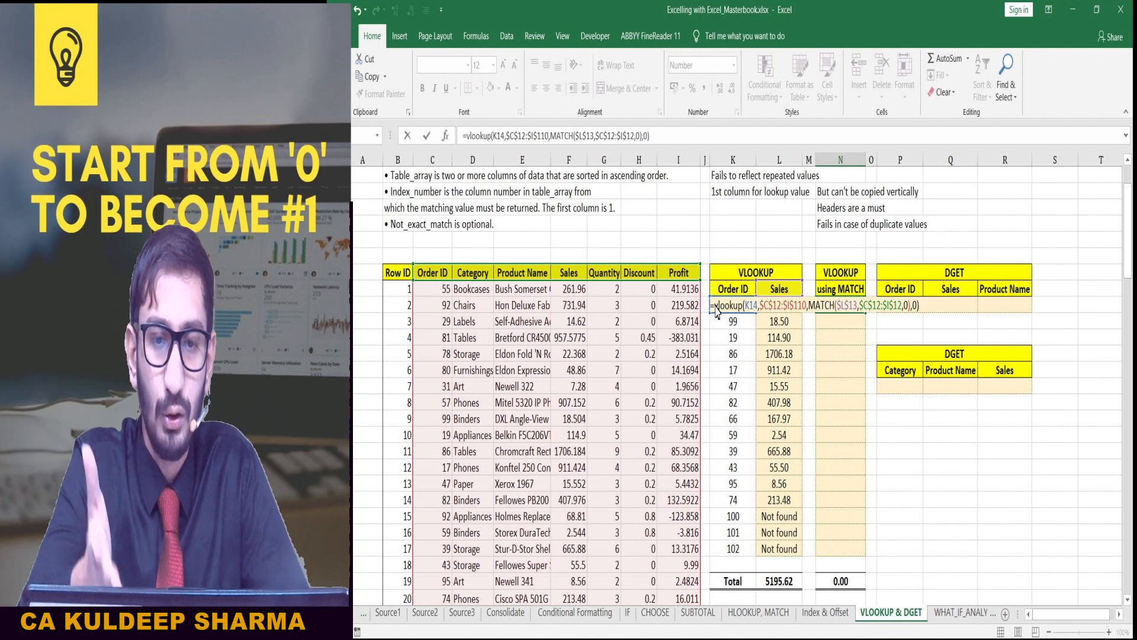
Step: Wrap the VLOOKUP formula in N14 in IFERROR with "Not found" as the value if error, and enter it
left_click(714, 307)
type("if")
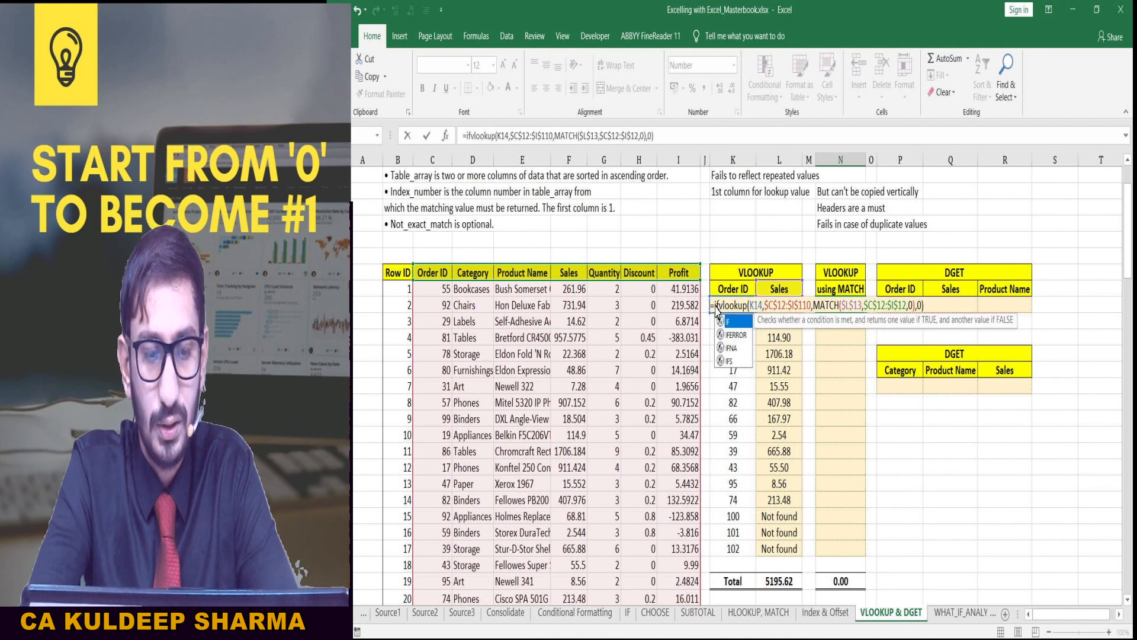
type("err")
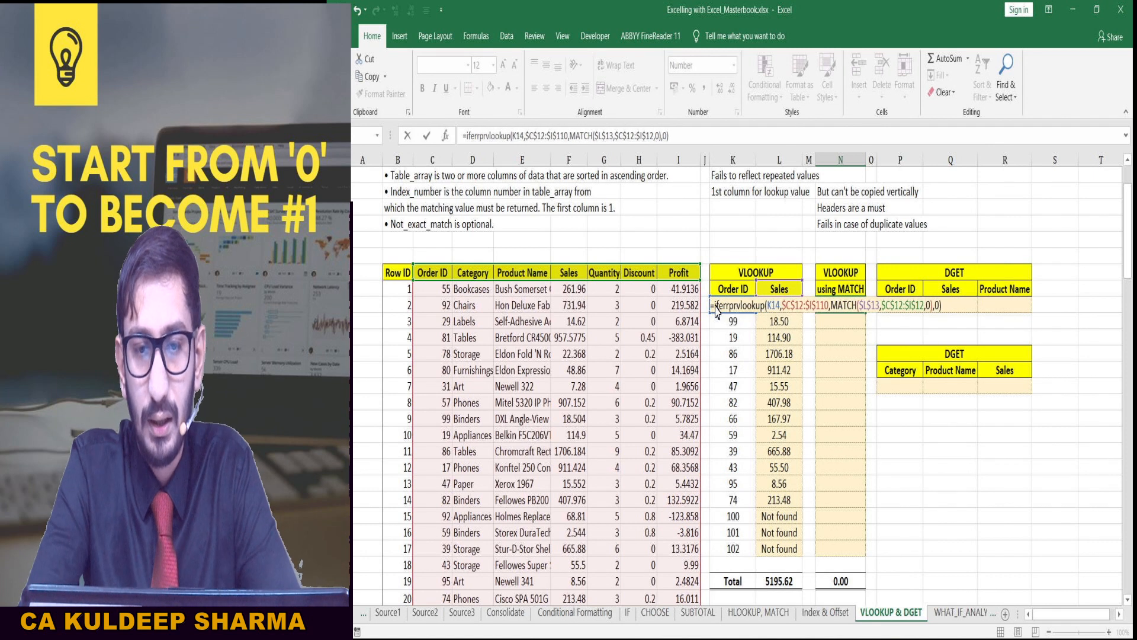
key("Tab")
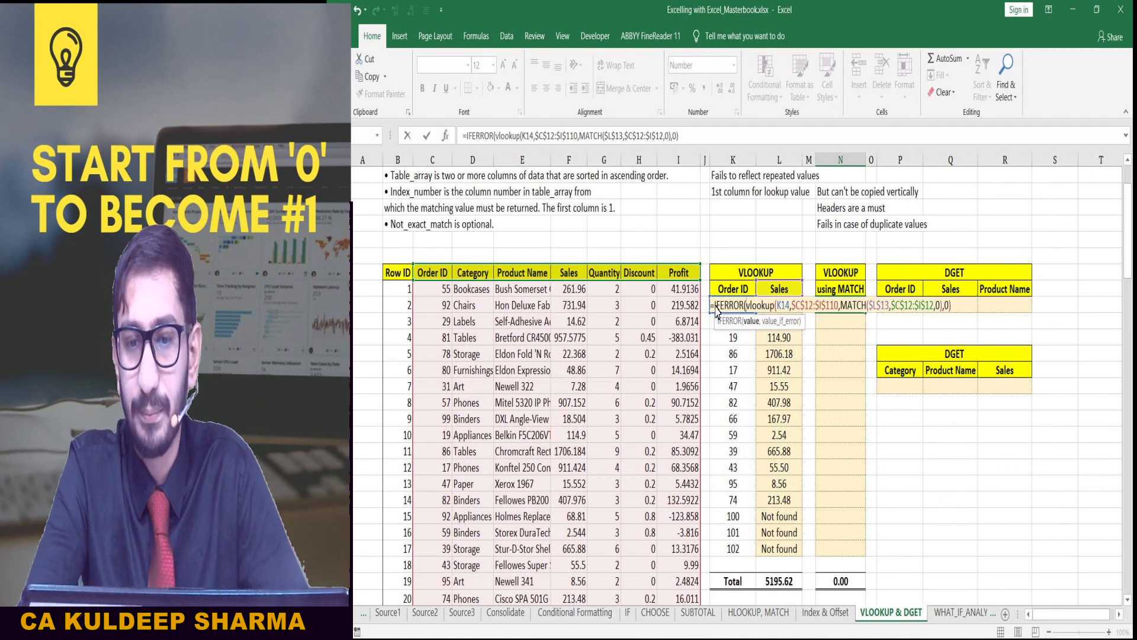
left_click(952, 306)
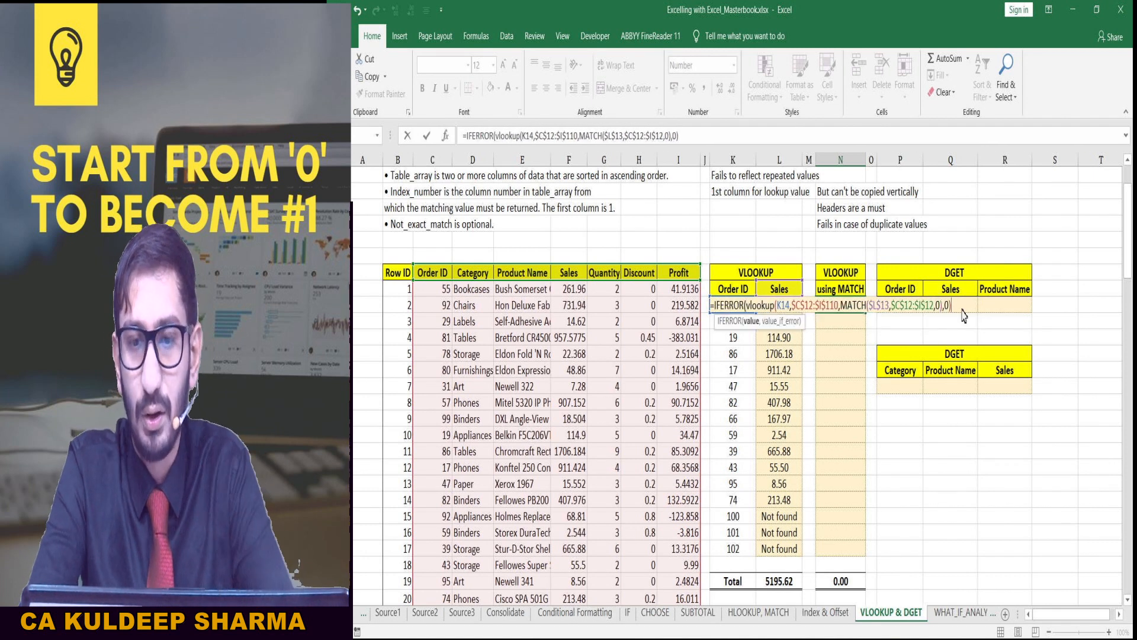
type(",")
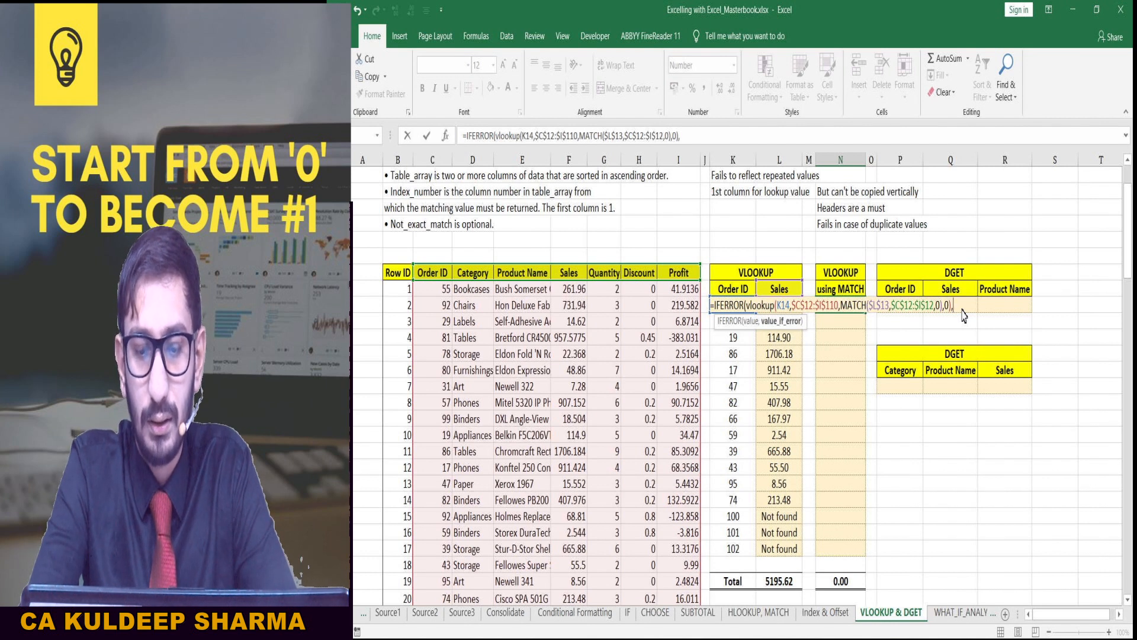
type("\"Not found")
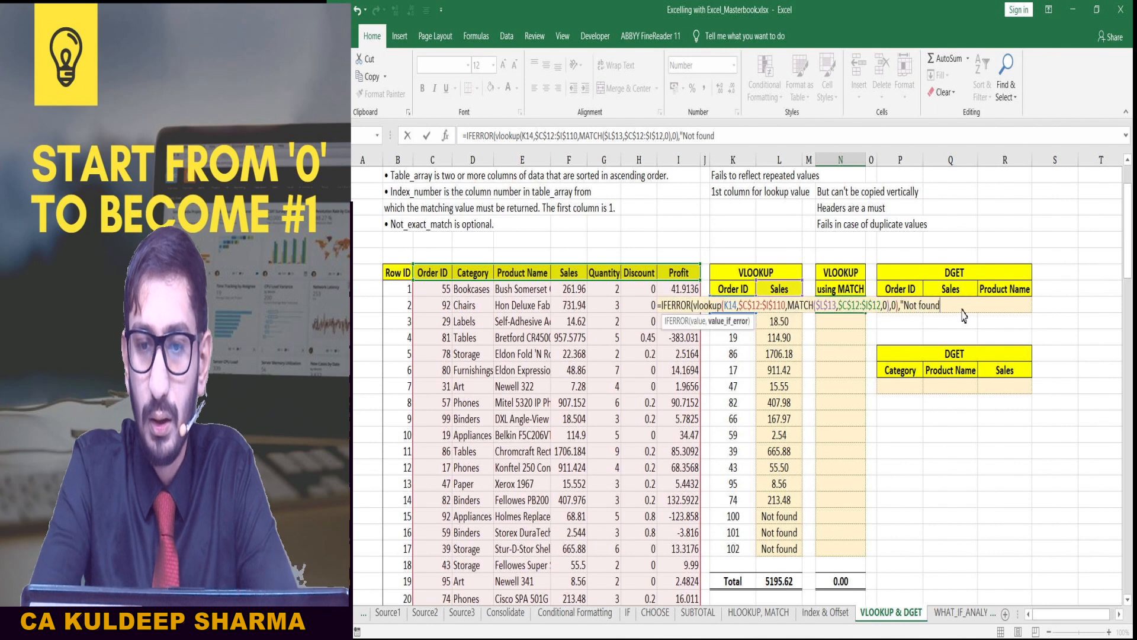
type("\"")
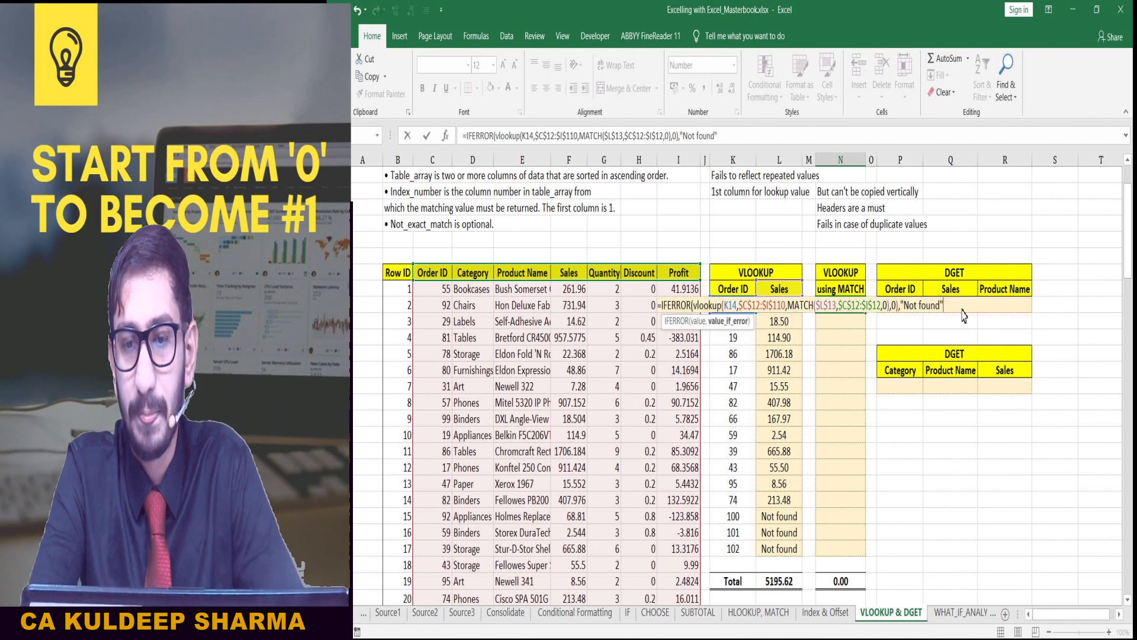
type(")")
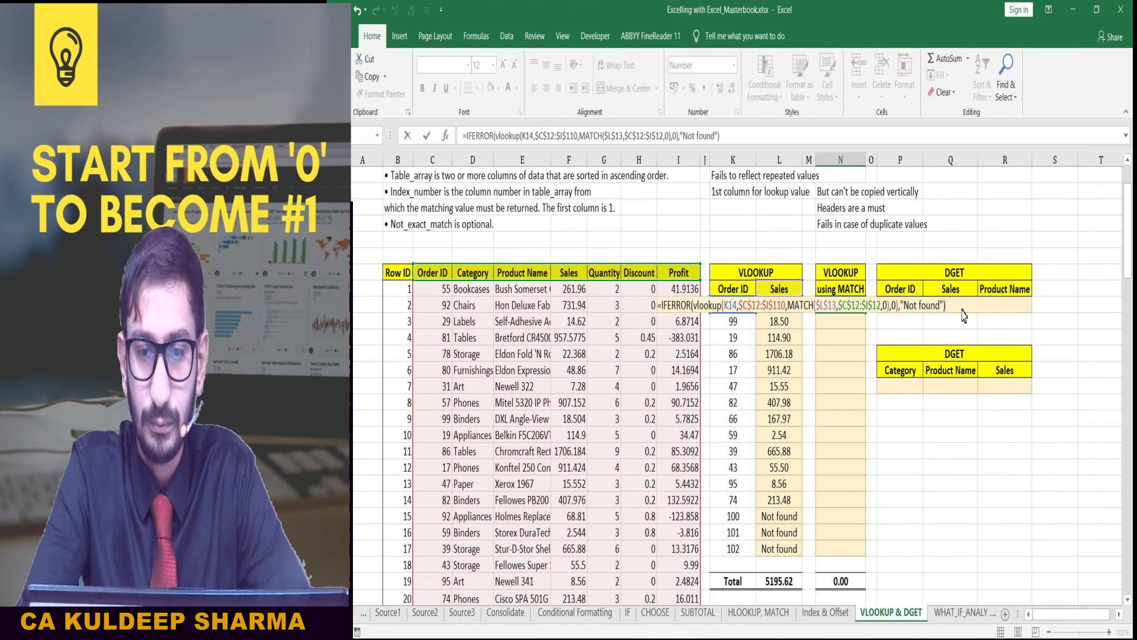
key("ctrl+Return")
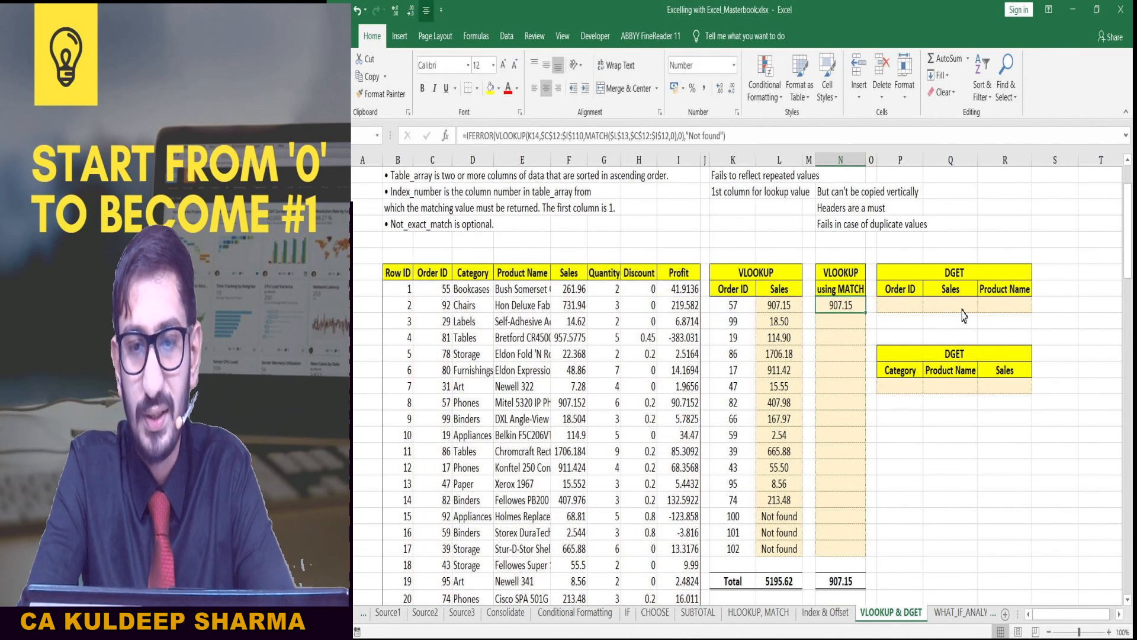
key("F2")
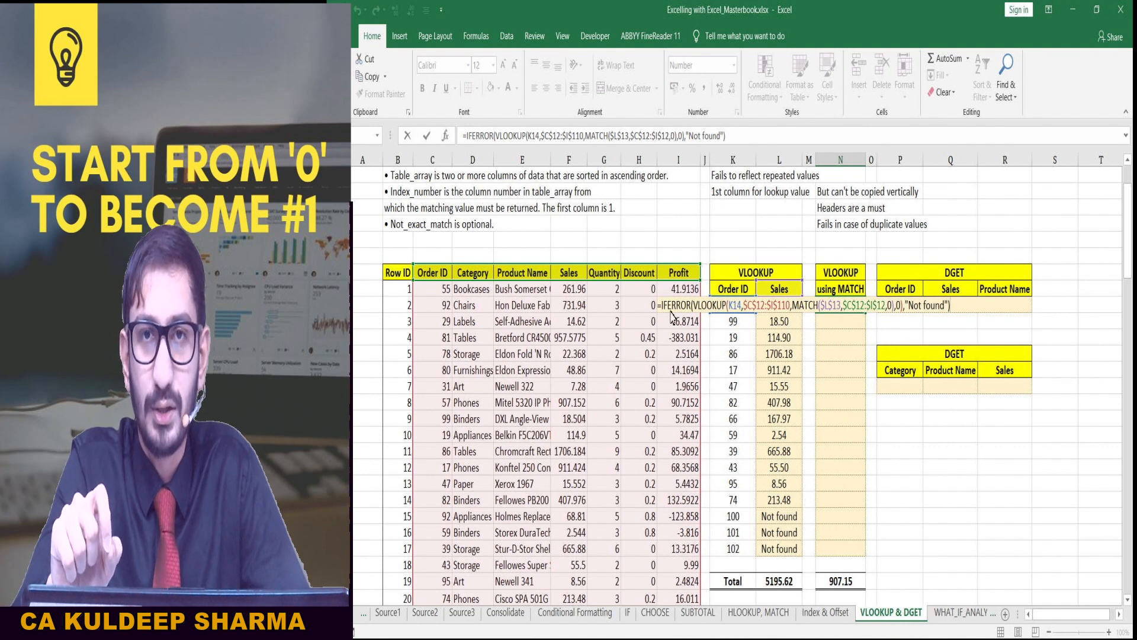
key("ctrl+Return")
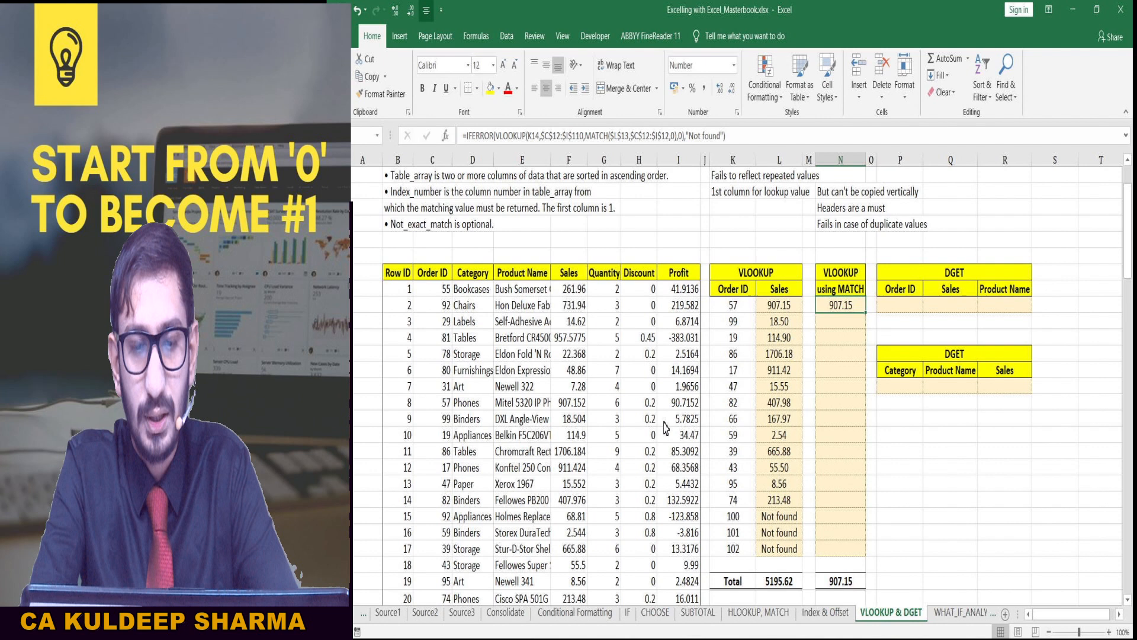
Step: Copy the N14 formula down the VLOOKUP using MATCH column to N15:N29
key("ctrl+c")
key("Down")
key("shift+Down")
key("shift+Down")
key("shift+Down")
key("shift+Down")
key("shift+Down")
key("shift+Down")
key("shift+Down")
key("shift+Down")
key("shift+Down")
key("shift+Down")
key("shift+Down")
key("shift+Down")
key("shift+Down")
key("shift+Down")
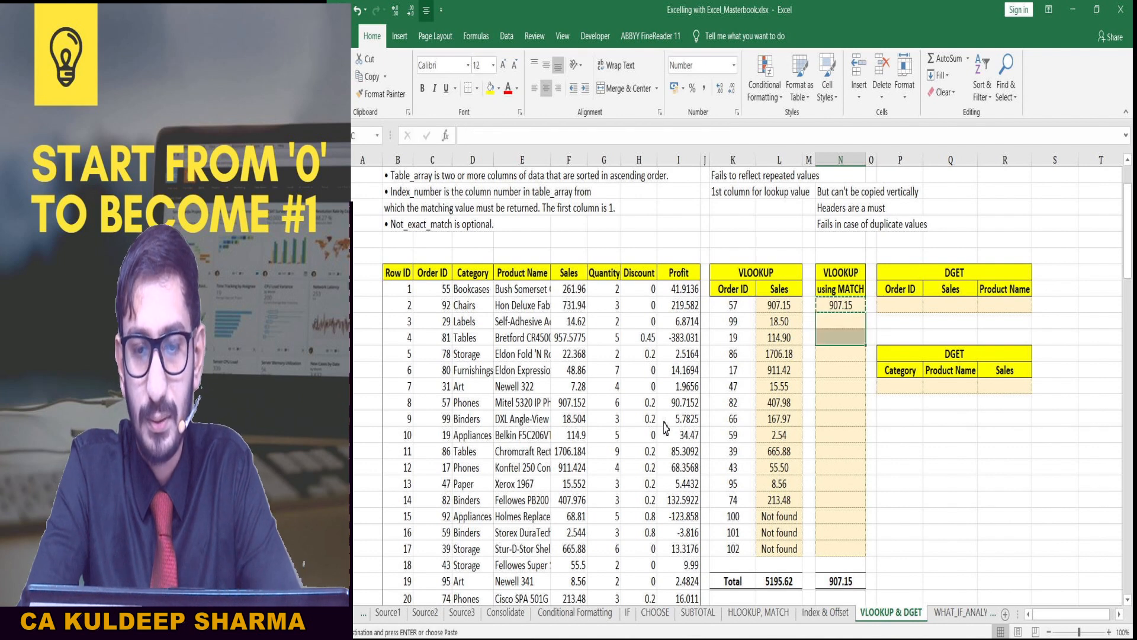
key("ctrl+v")
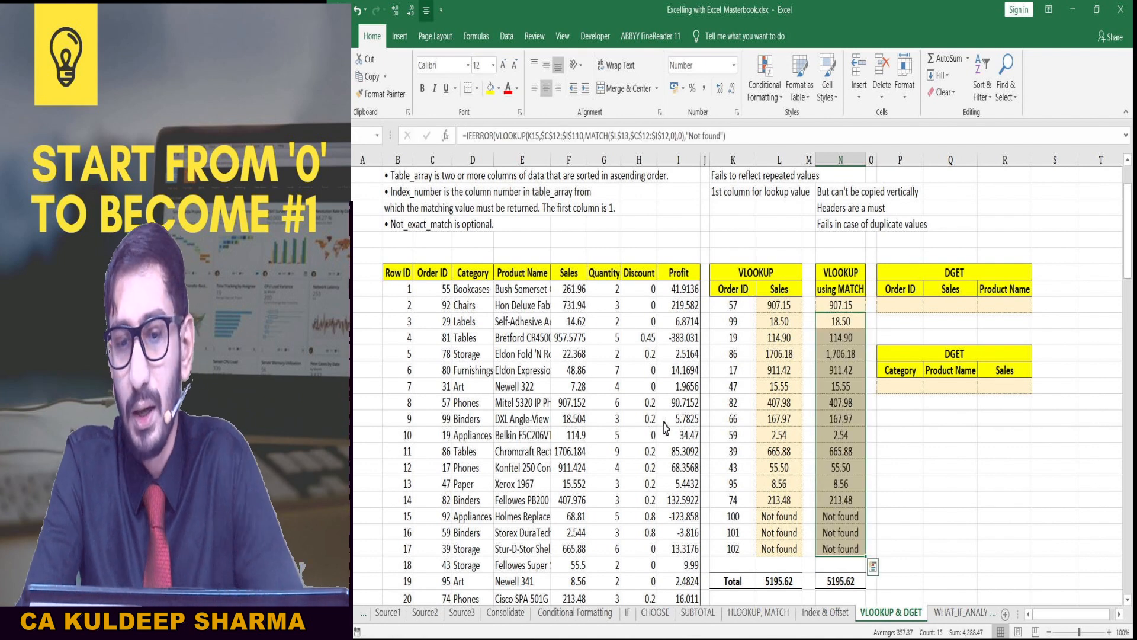
Step: Compare the total of the VLOOKUP using MATCH column with the total of the Sales column
left_click(829, 582)
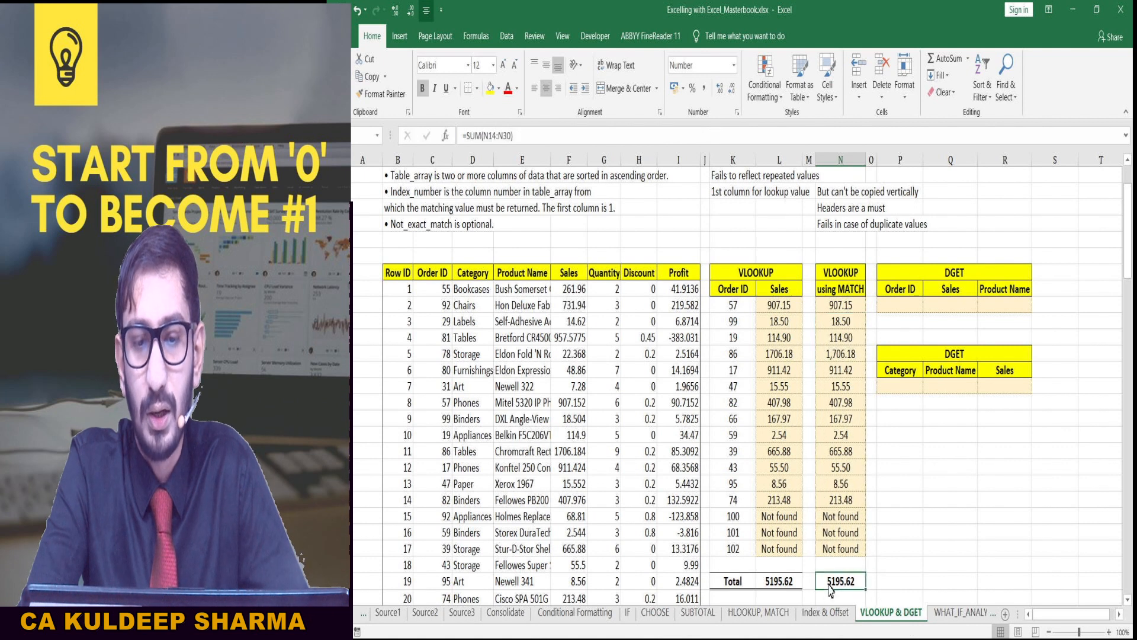
key("Left")
key("Left")
key("Right")
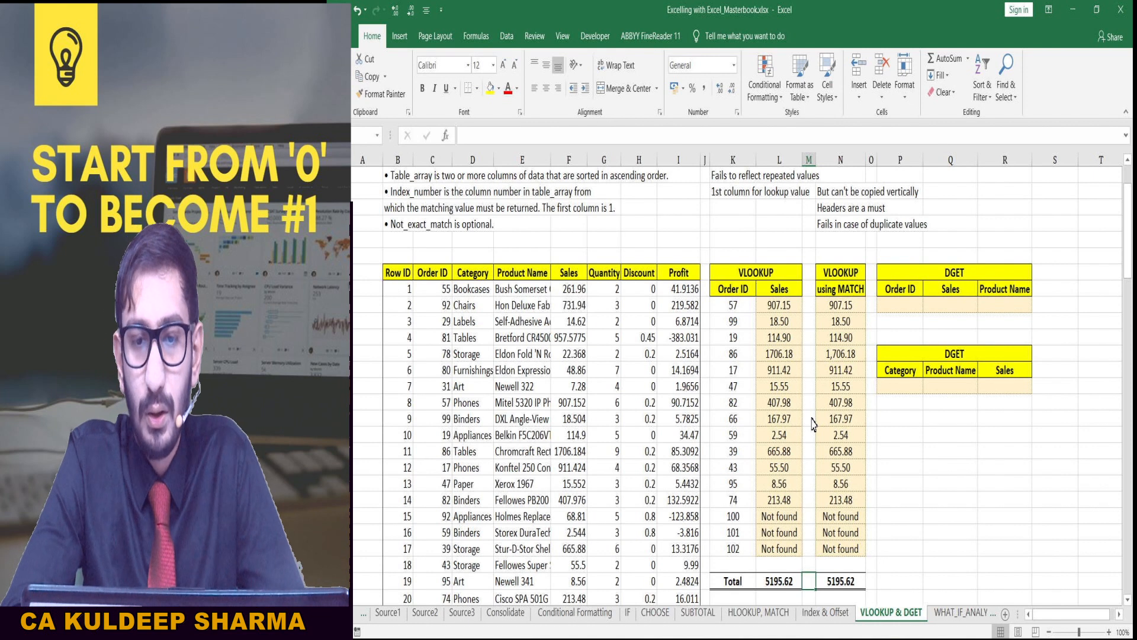
scroll(800, 403, "down", 2)
scroll(800, 402, "up", 3)
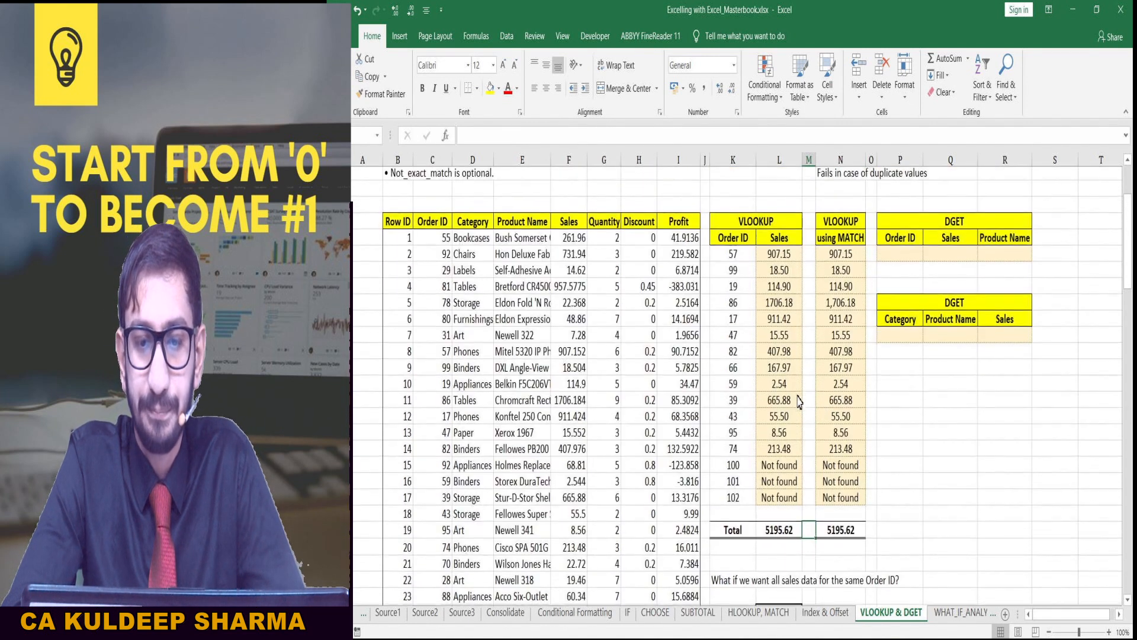
scroll(800, 403, "down", 1)
scroll(800, 402, "down", 3)
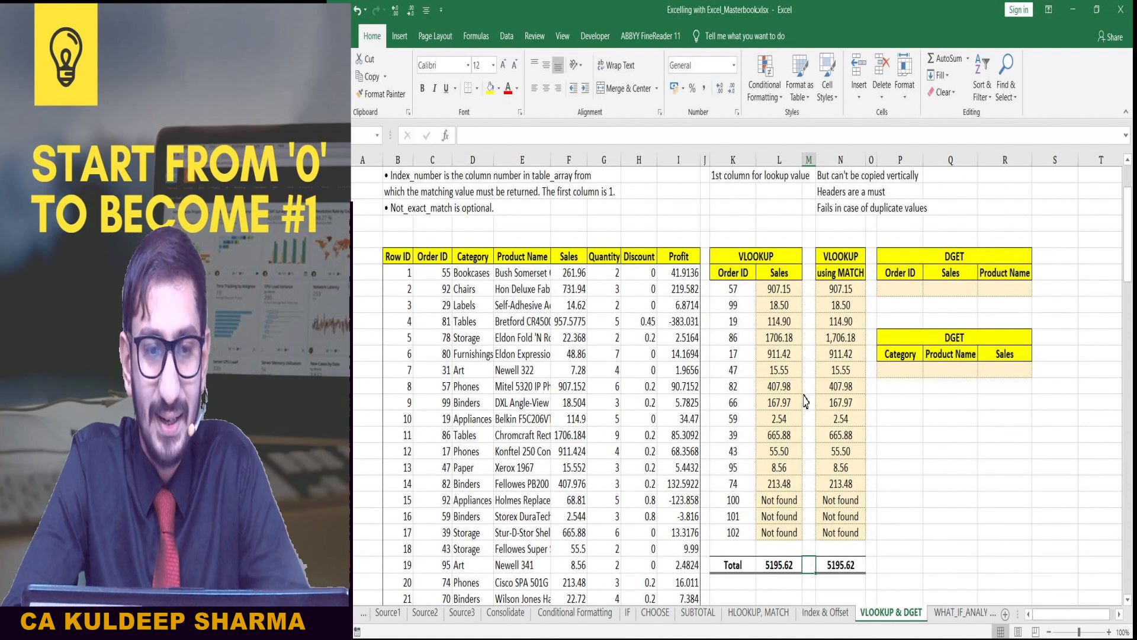
Step: Trace Order ID 19 from the data table's Order ID column to its match and Sales result in the VLOOKUP table
left_click(782, 355)
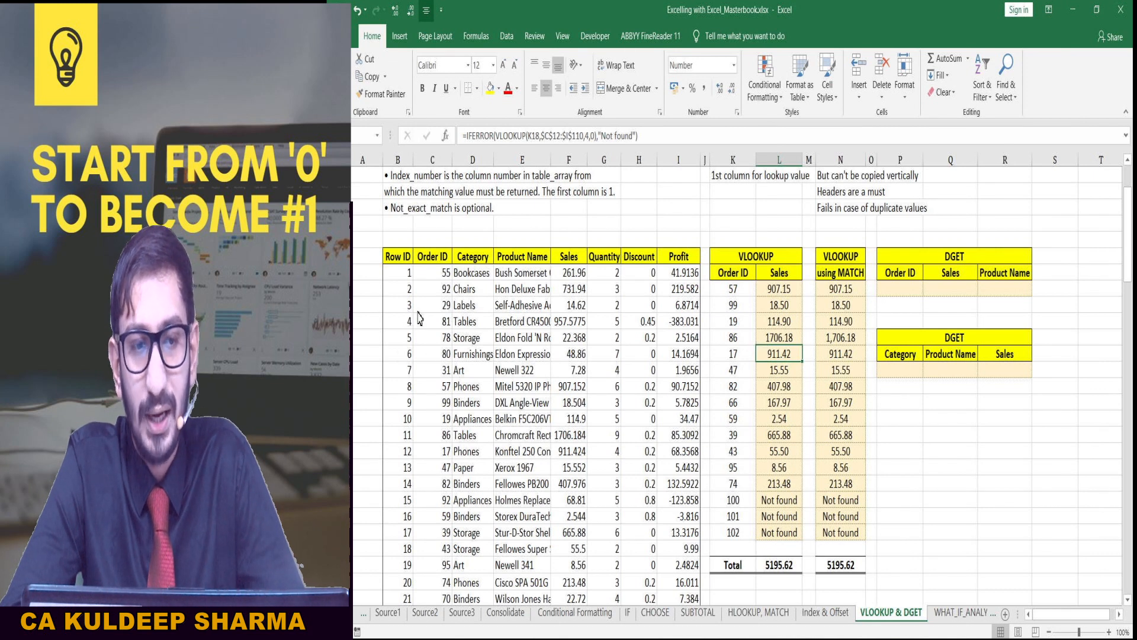
left_click_drag(433, 273, 435, 393)
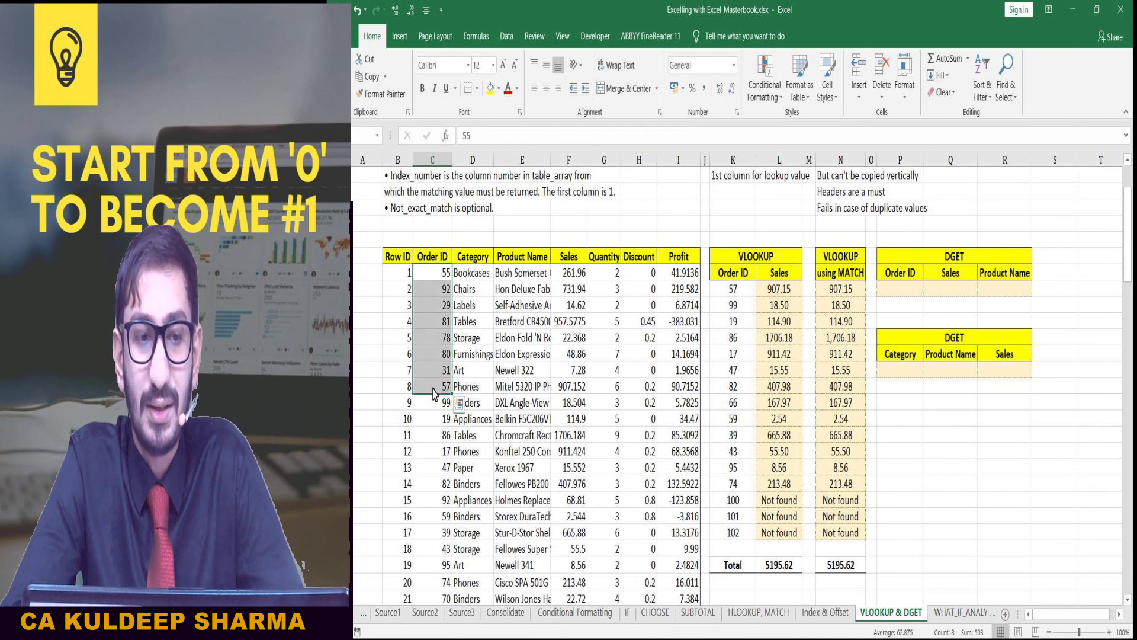
left_click(437, 418)
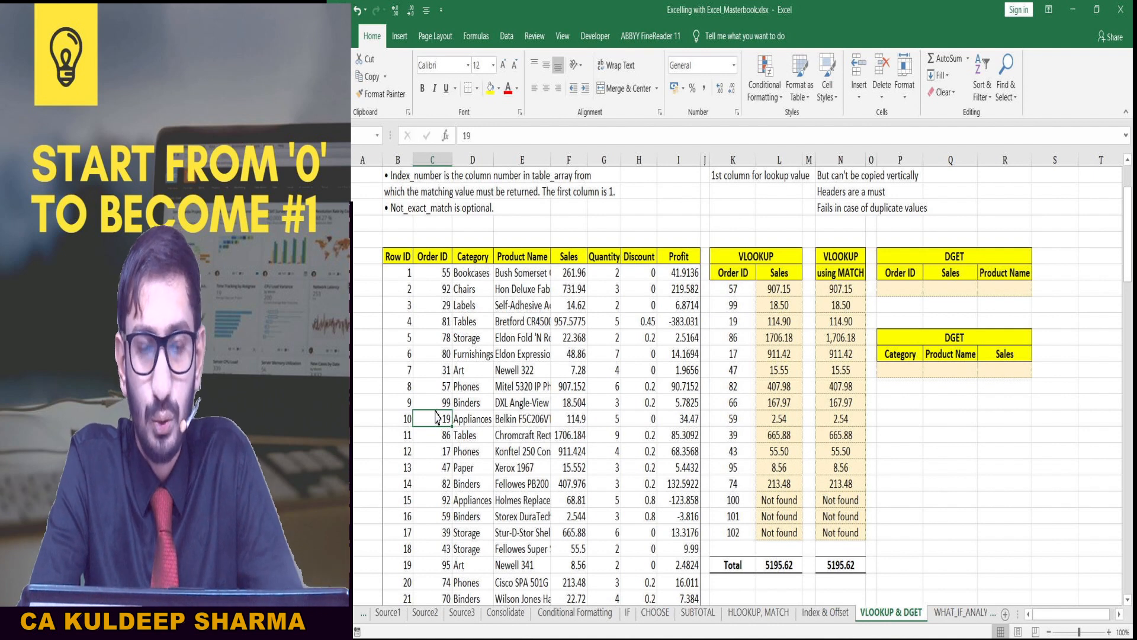
left_click(736, 323)
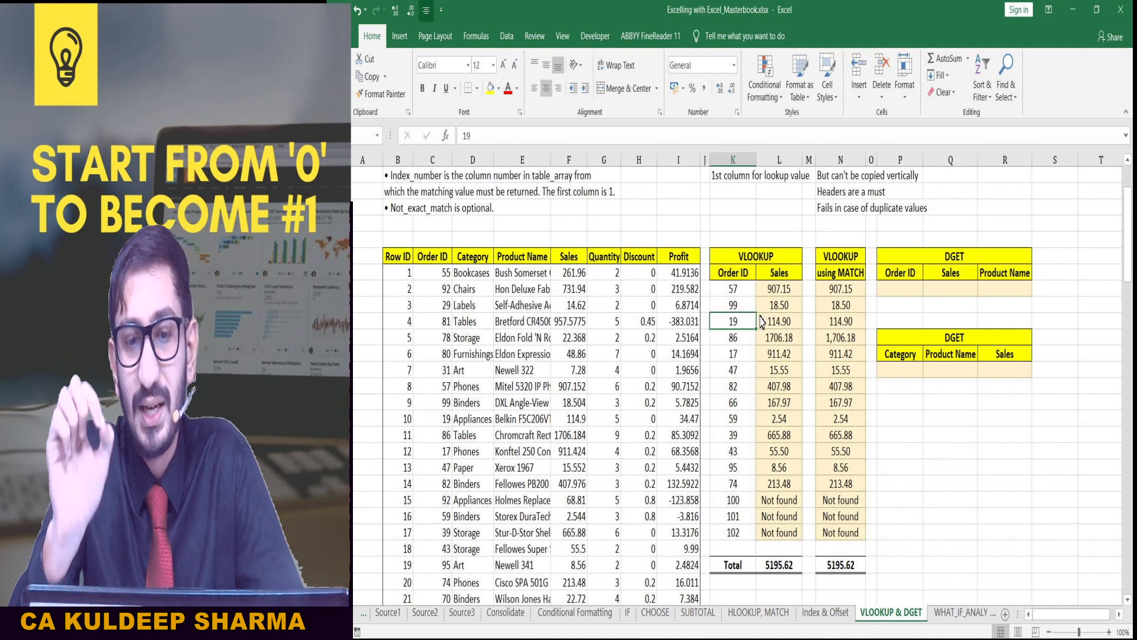
left_click(762, 321)
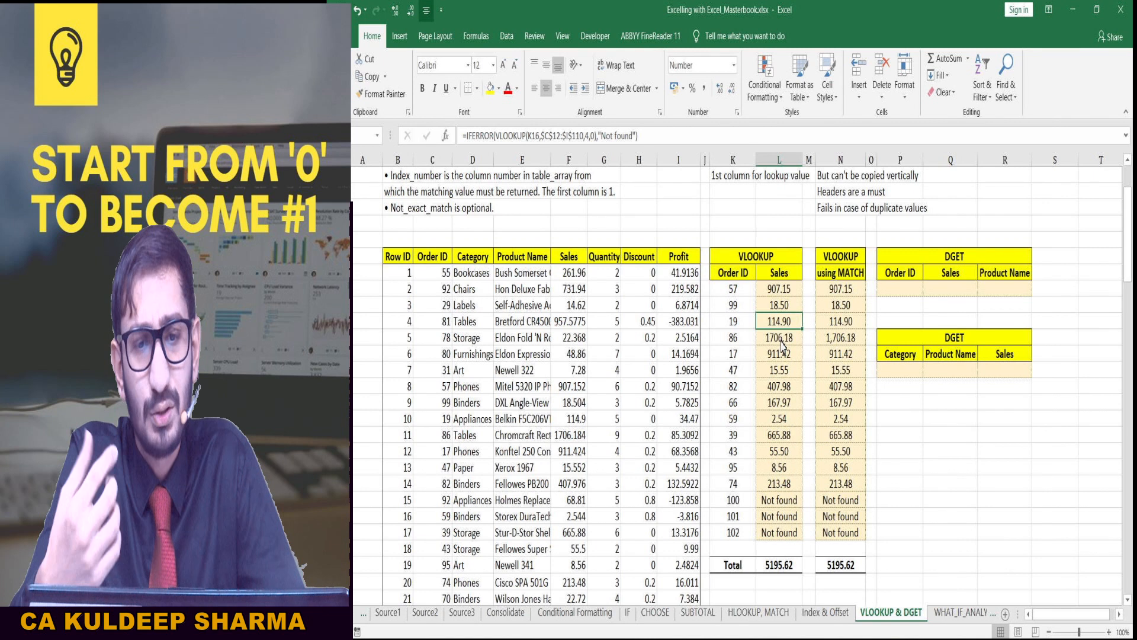
left_click(783, 342)
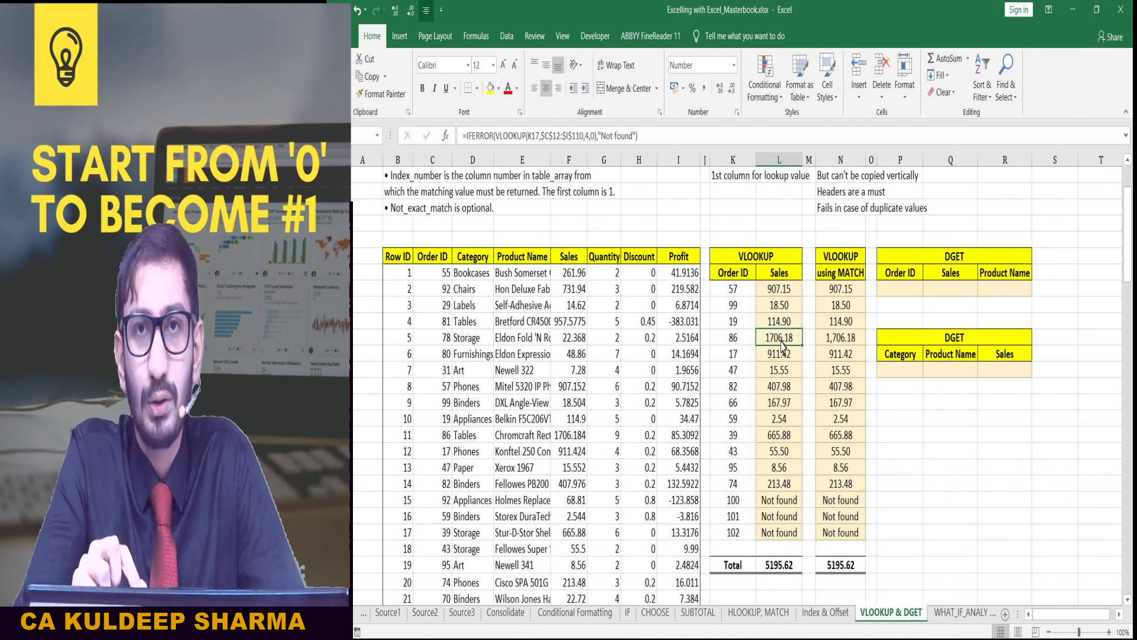
Step: Examine the "Can't look Left" limitation of VLOOKUP against the Order ID lookup values and the data table
scroll(716, 281, "up", 2)
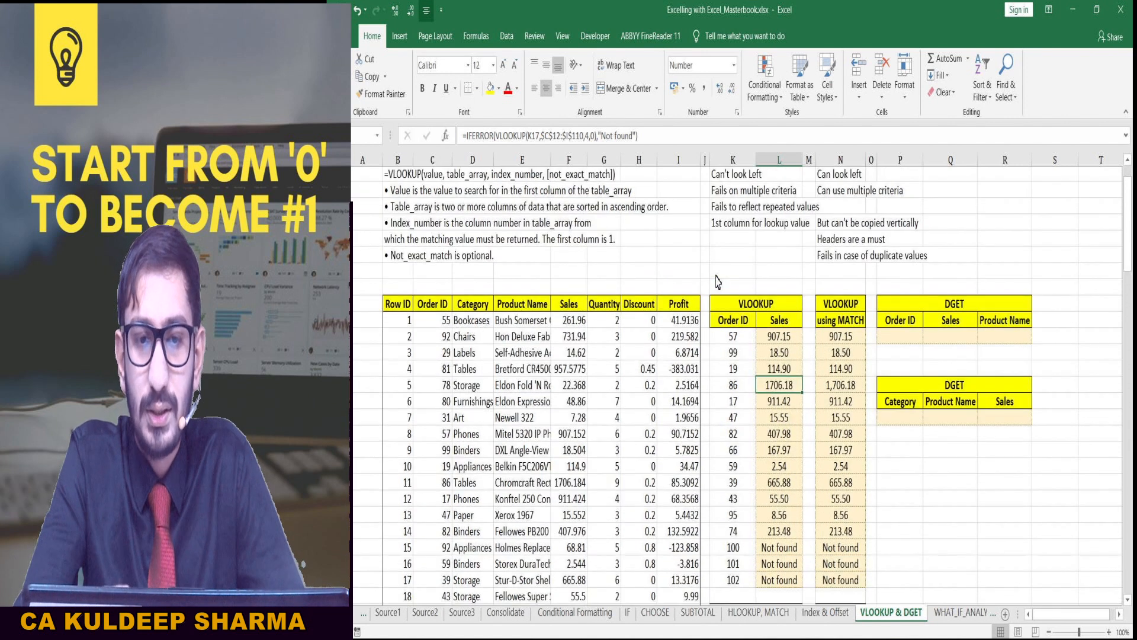
left_click(714, 232)
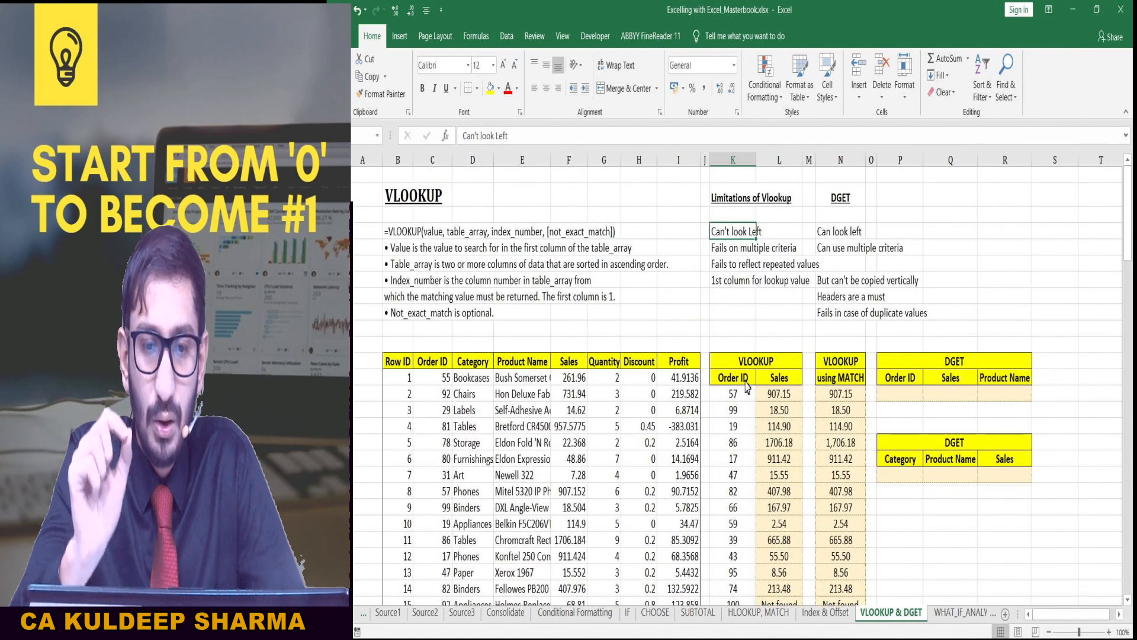
left_click(739, 408)
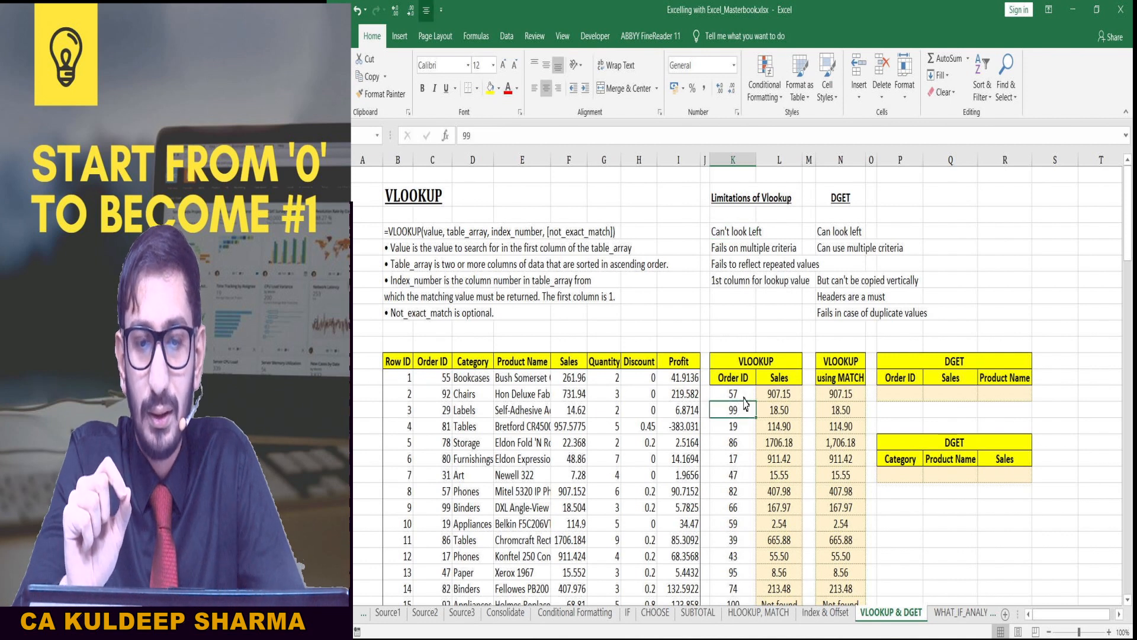
left_click(736, 393)
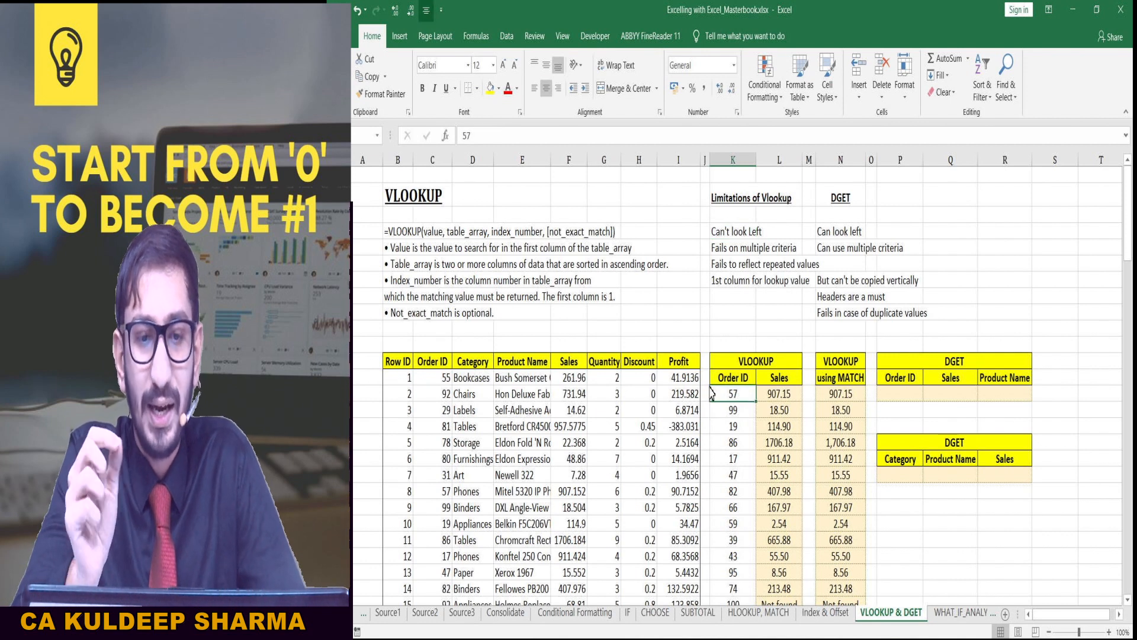
left_click(661, 396)
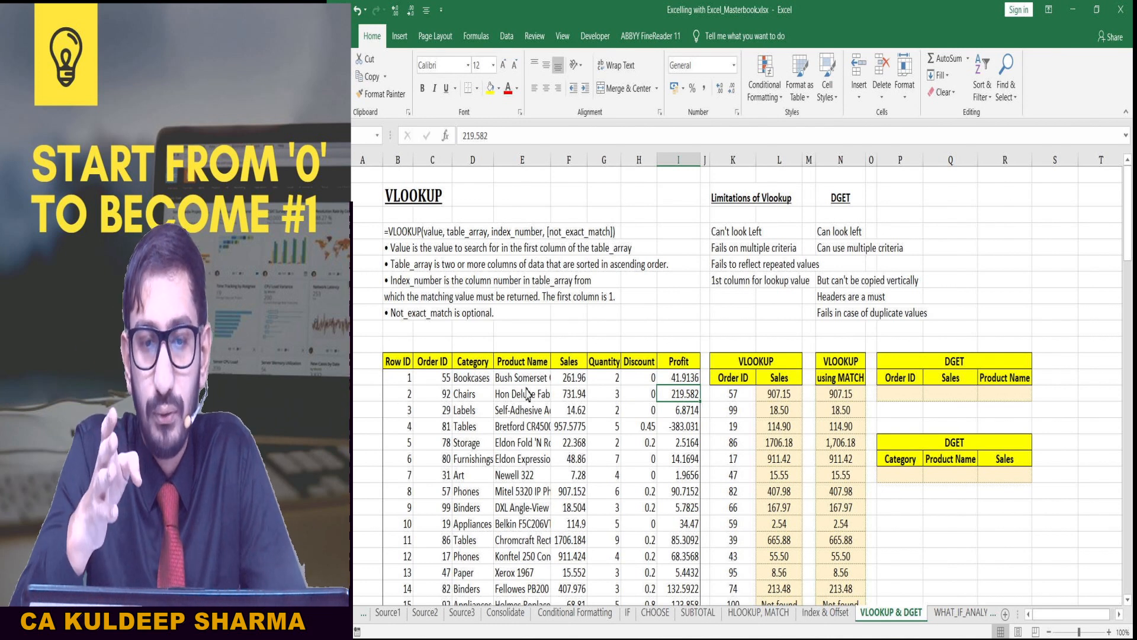
left_click_drag(722, 379, 718, 427)
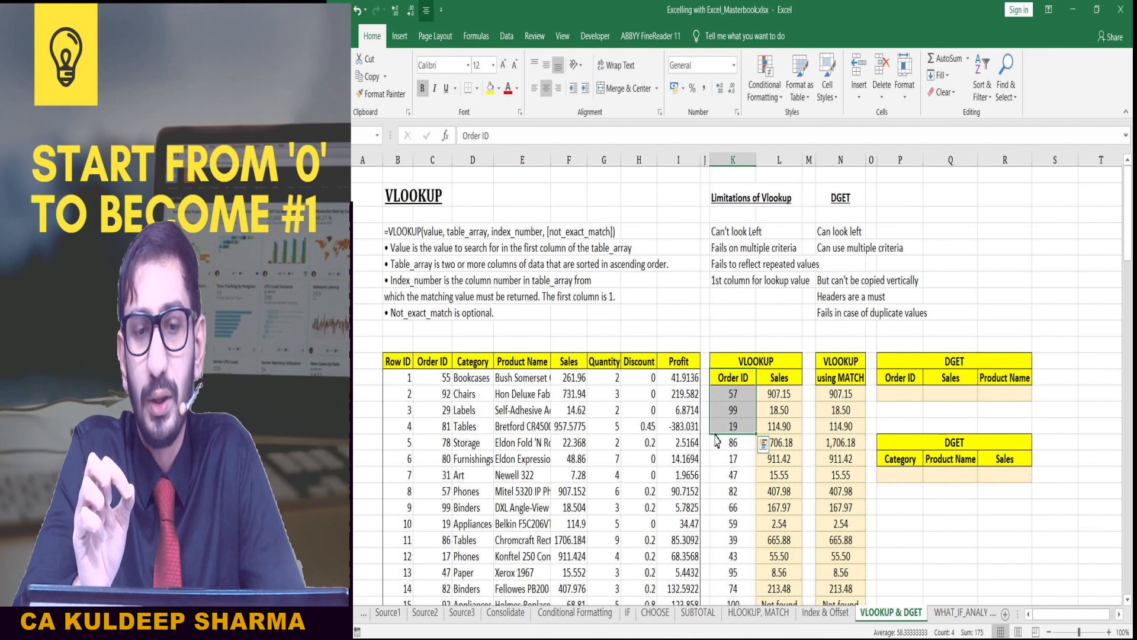
left_click(738, 396)
left_click_drag(735, 379, 767, 424)
left_click(742, 397)
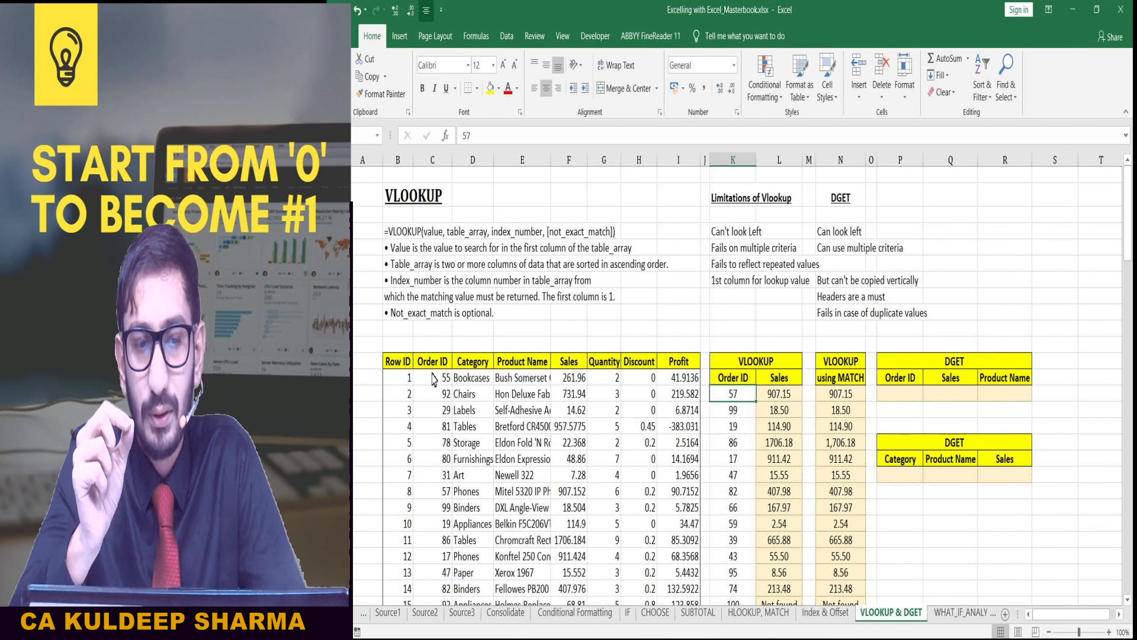
Step: Compare the positions of the data table's Order ID and Sales columns and the empty column A beside Row ID
left_click_drag(432, 362, 433, 507)
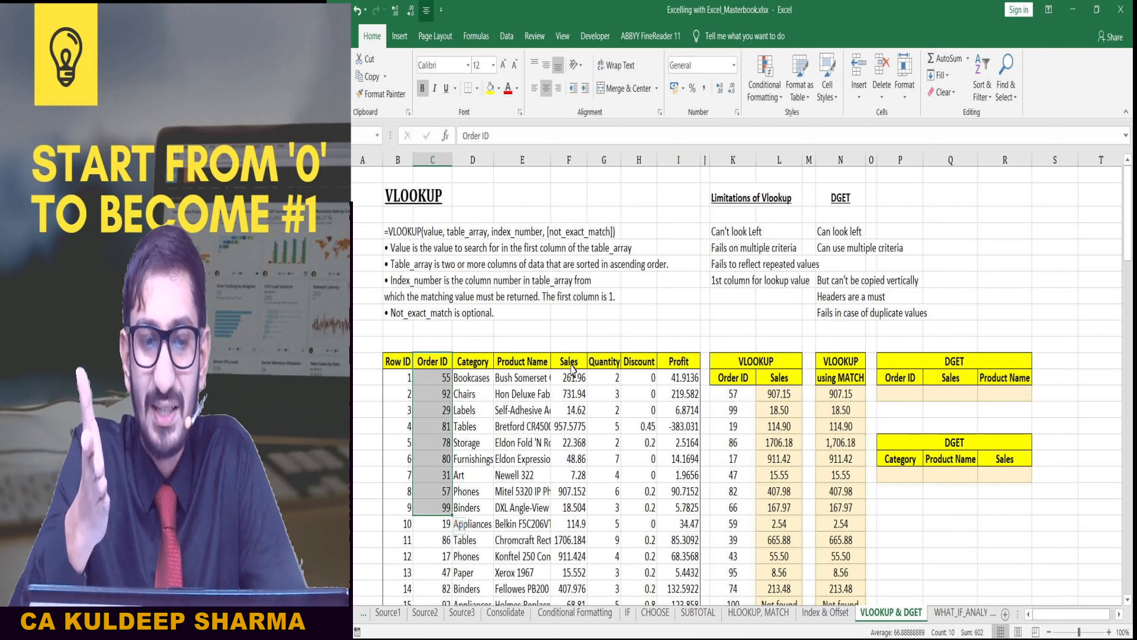
left_click_drag(571, 362, 572, 410)
left_click_drag(574, 468, 575, 476)
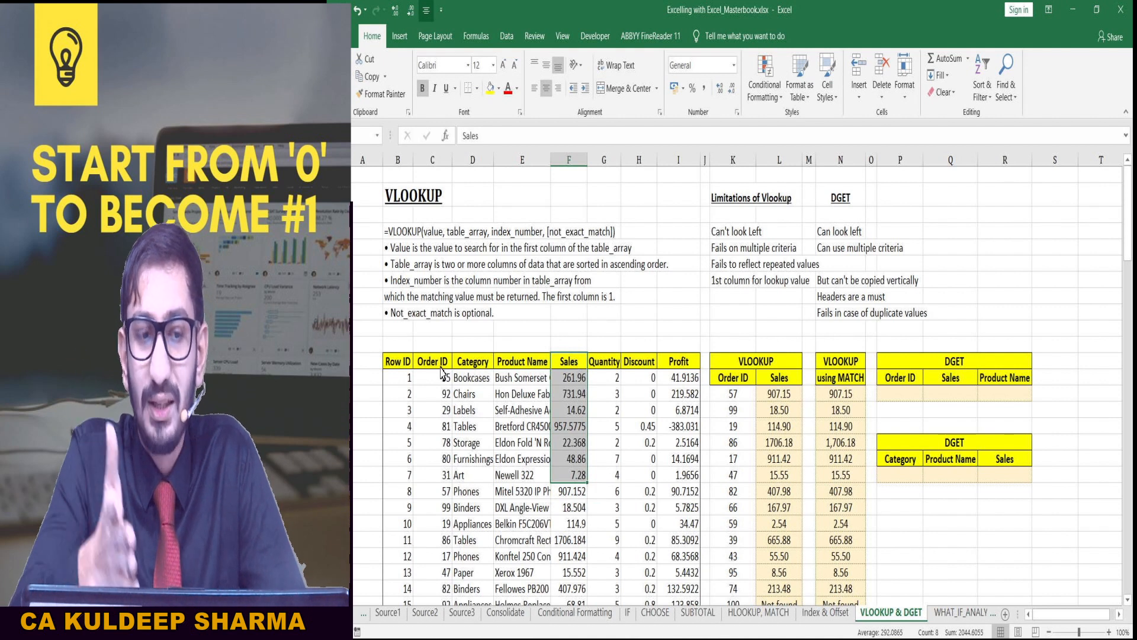
left_click_drag(434, 365, 432, 462)
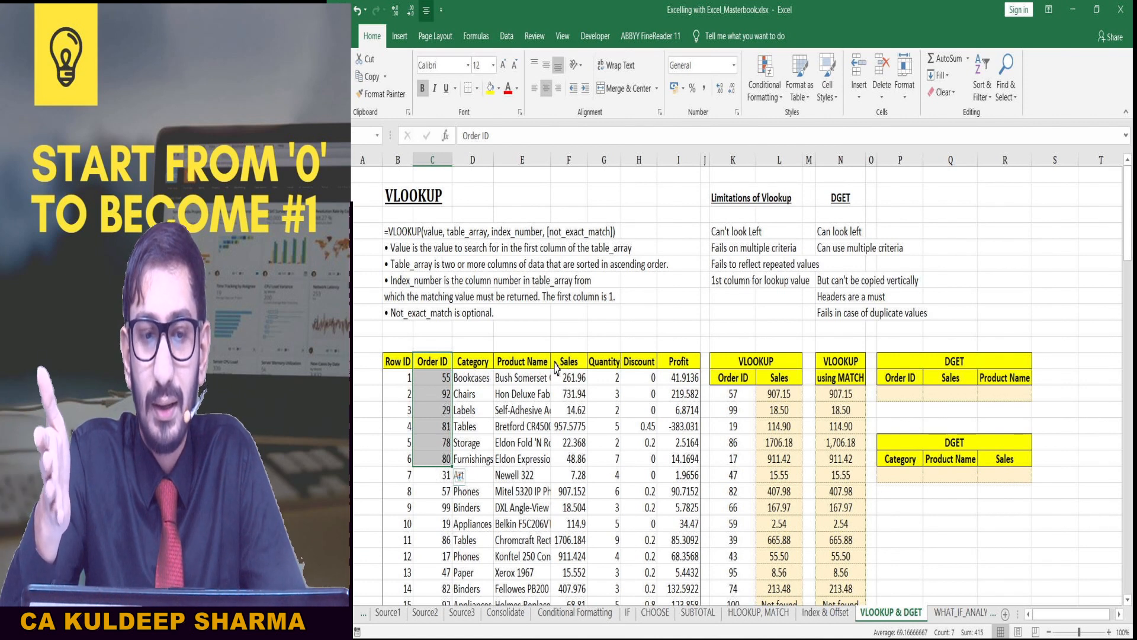
left_click_drag(561, 366, 573, 444)
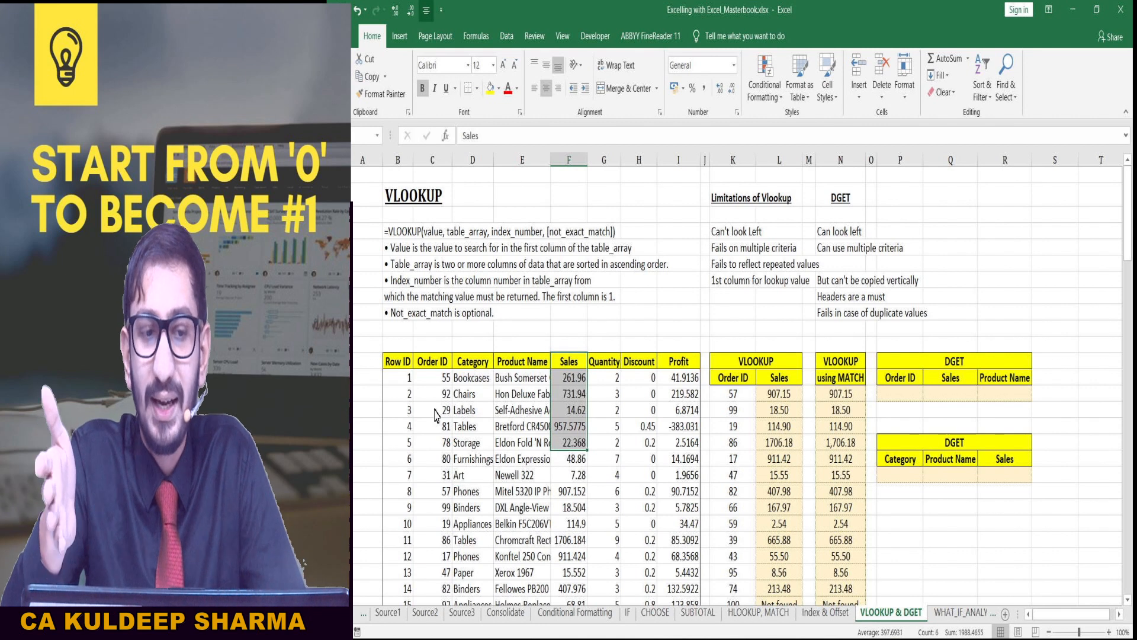
left_click_drag(380, 365, 382, 482)
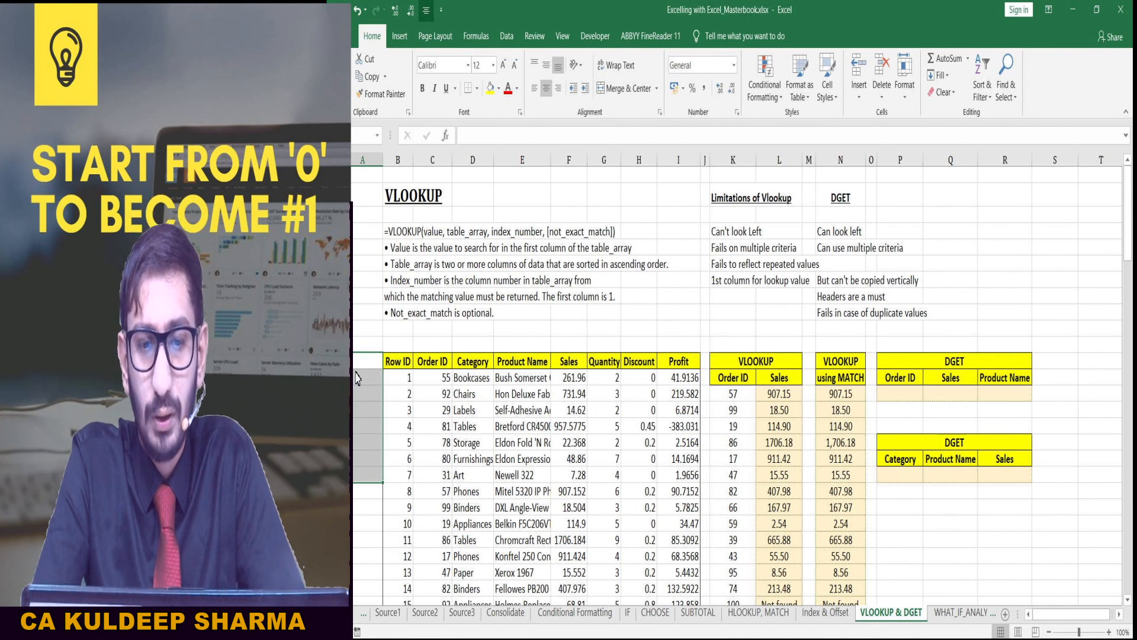
Step: Start a reverse-lookup VLOOKUP in cell L10 with the first Sales result, L14, as the lookup value
left_click(774, 394)
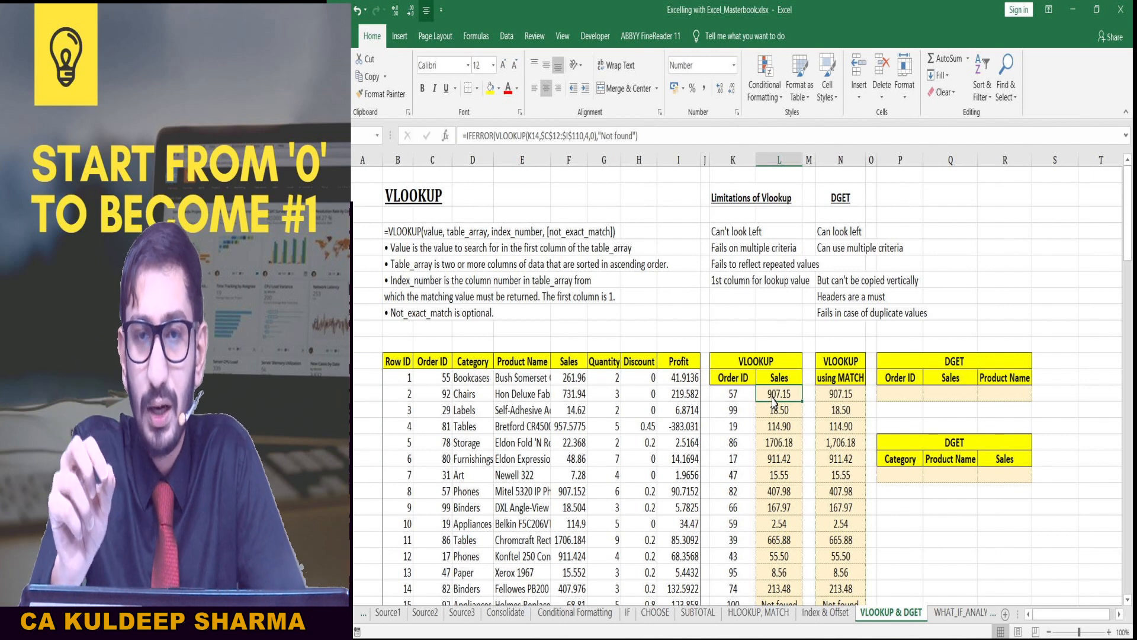
left_click(734, 398)
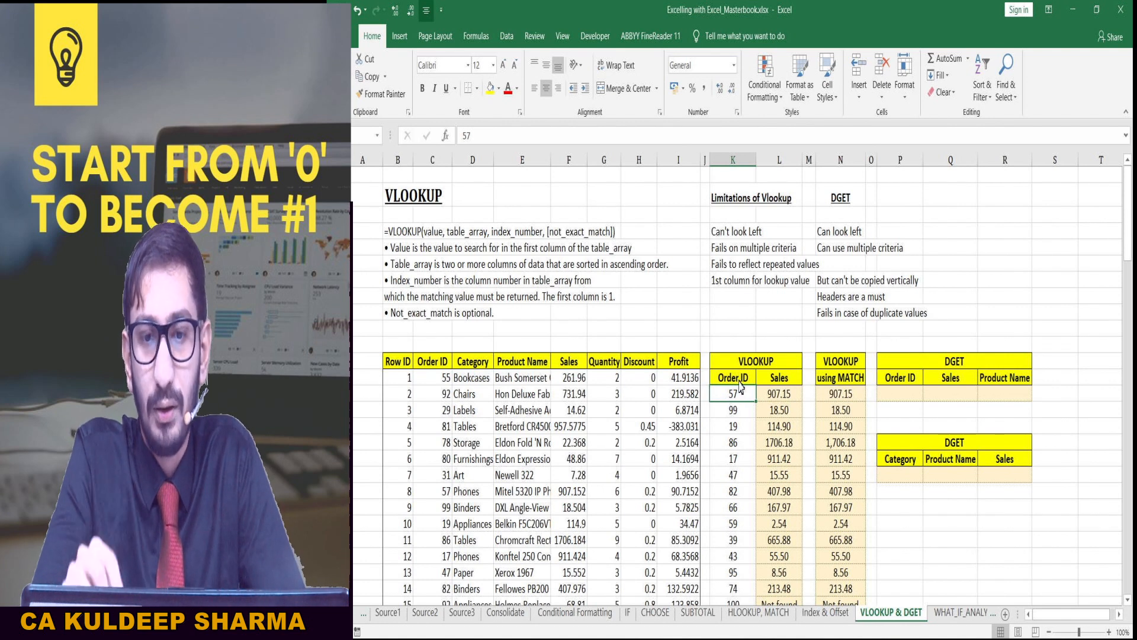
left_click(774, 330)
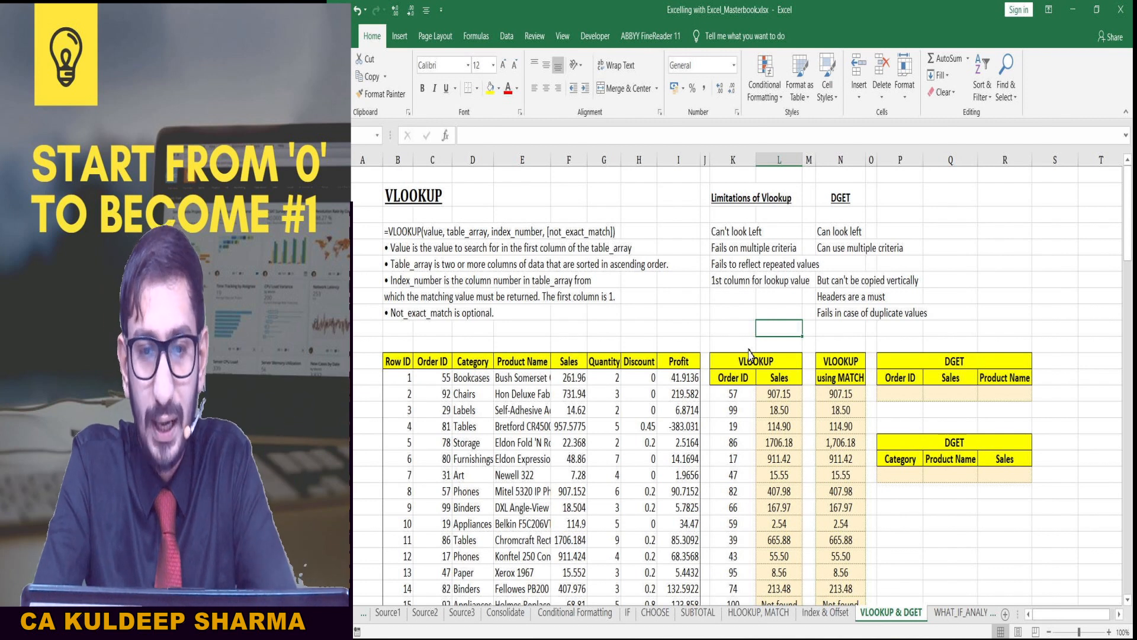
type("=vlo")
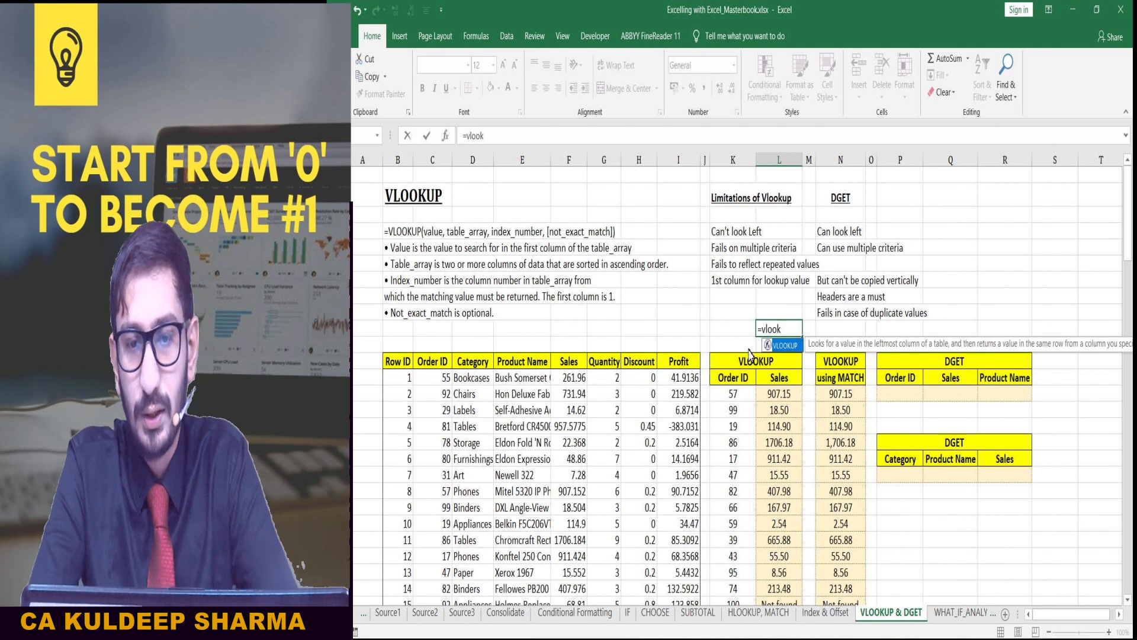
type("ok")
key("Tab")
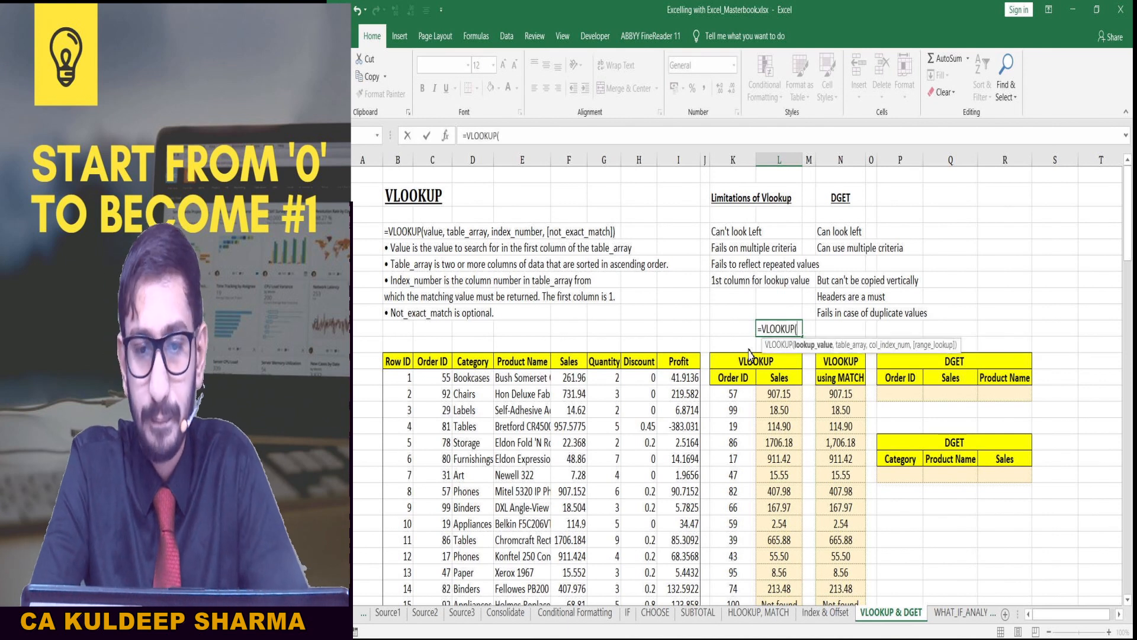
left_click(767, 396)
type(",")
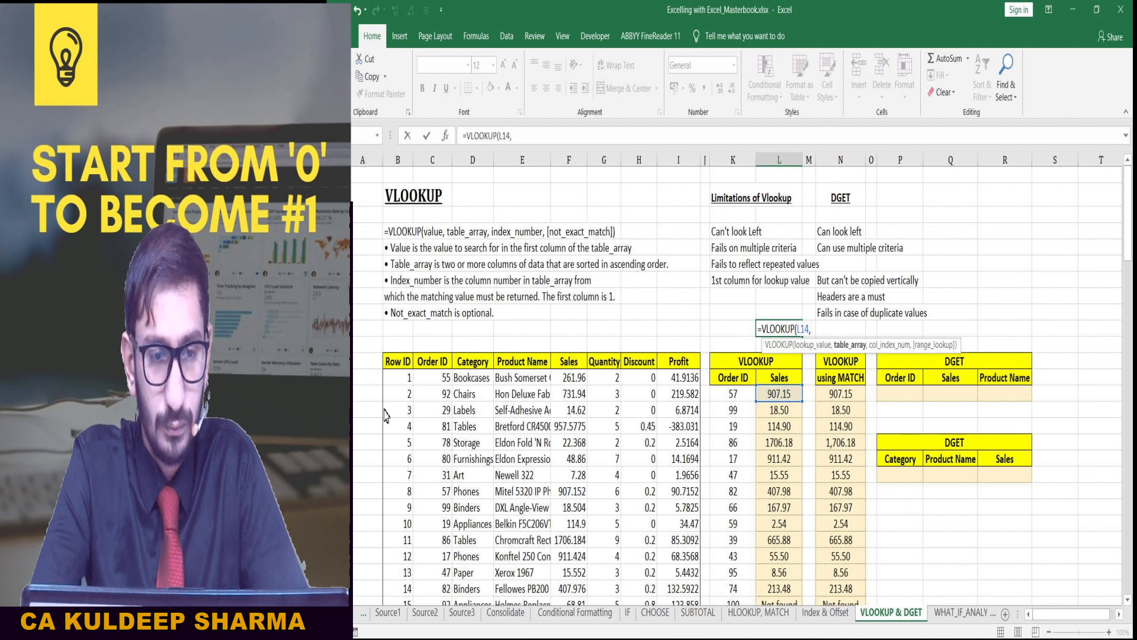
Step: Set the formula's table array to C12:F26, covering the data table's Order ID through Sales columns
left_click(429, 364)
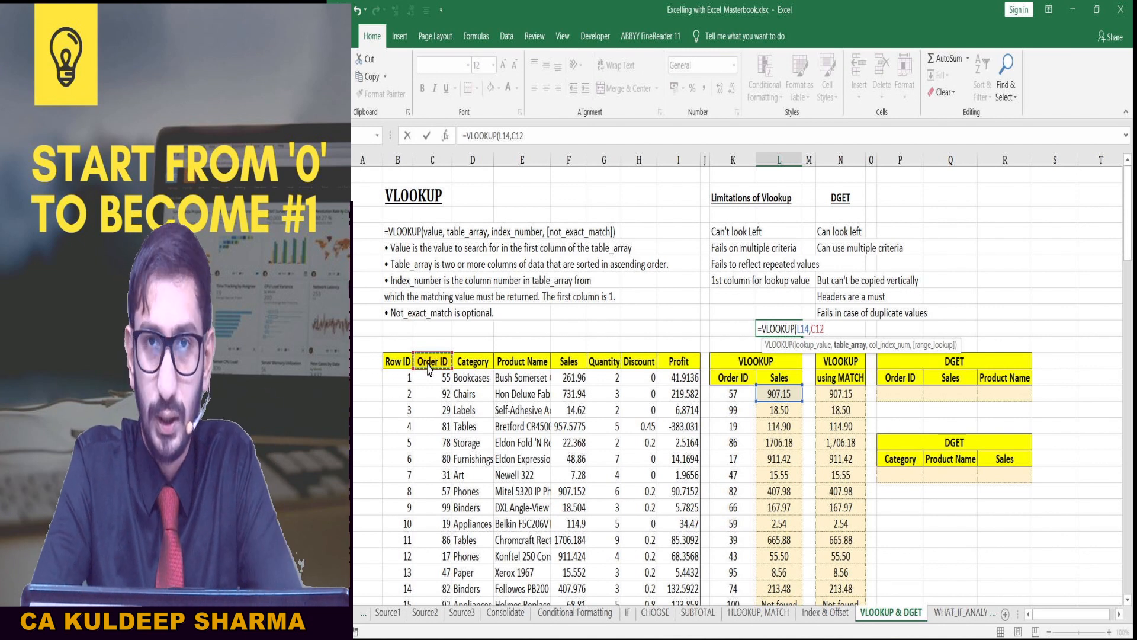
key("BackSpace")
key("BackSpace")
key("BackSpace")
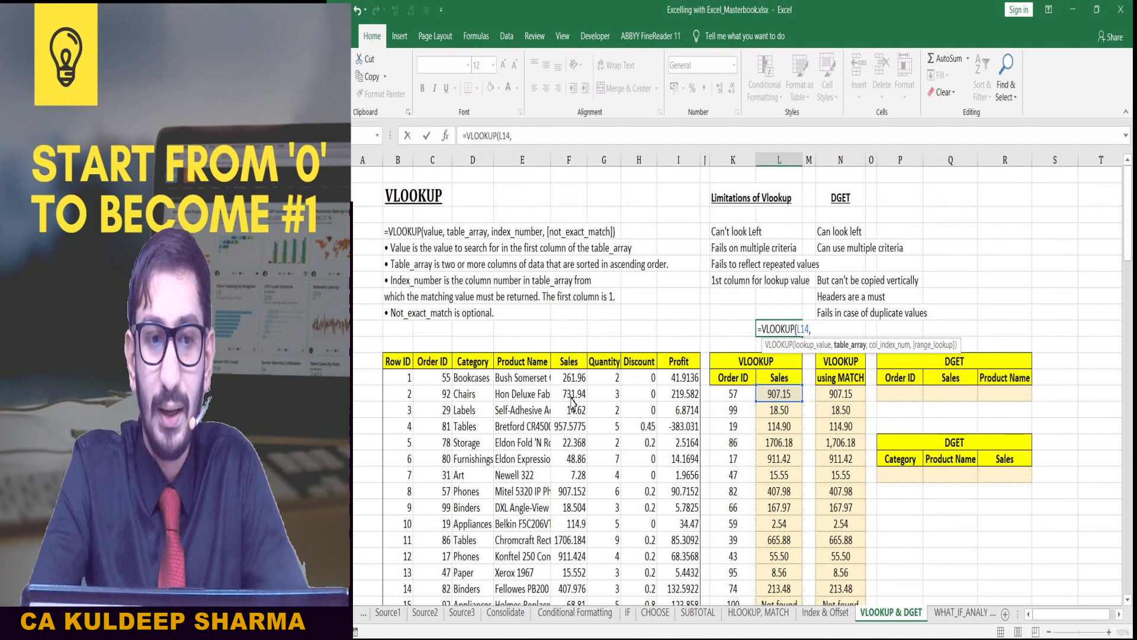
left_click(531, 393)
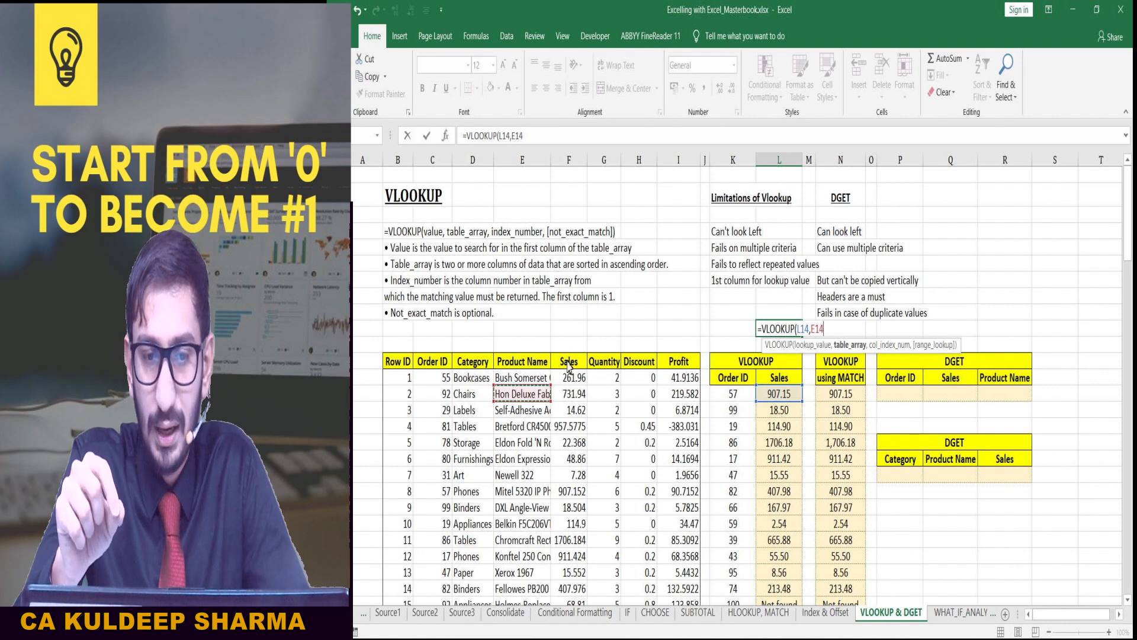
left_click_drag(568, 365, 579, 486)
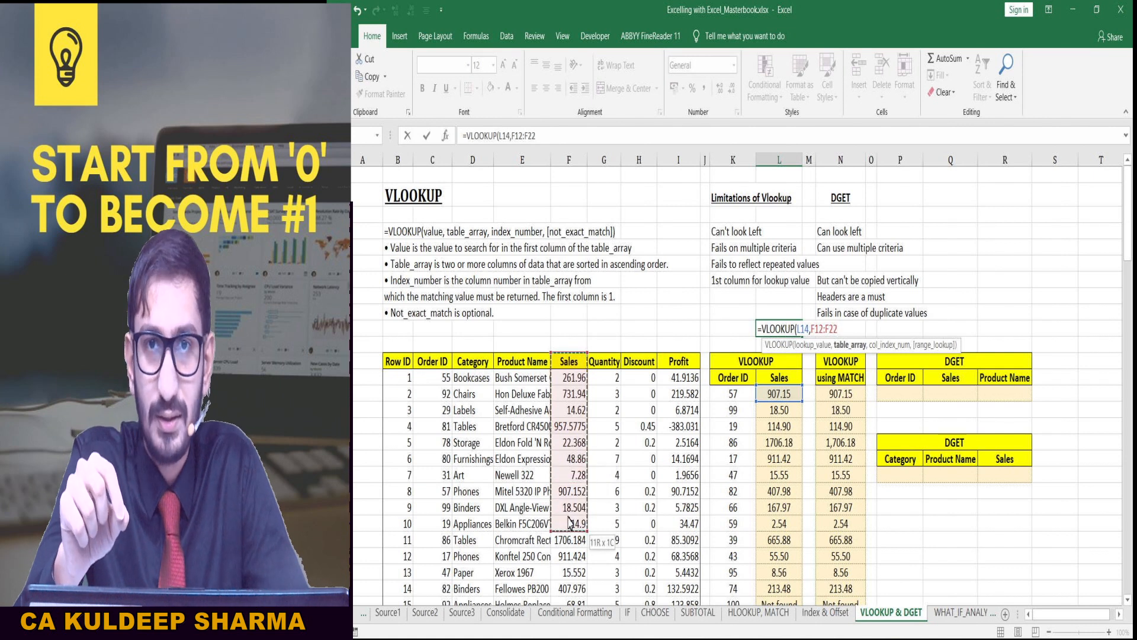
left_click_drag(570, 522, 438, 524)
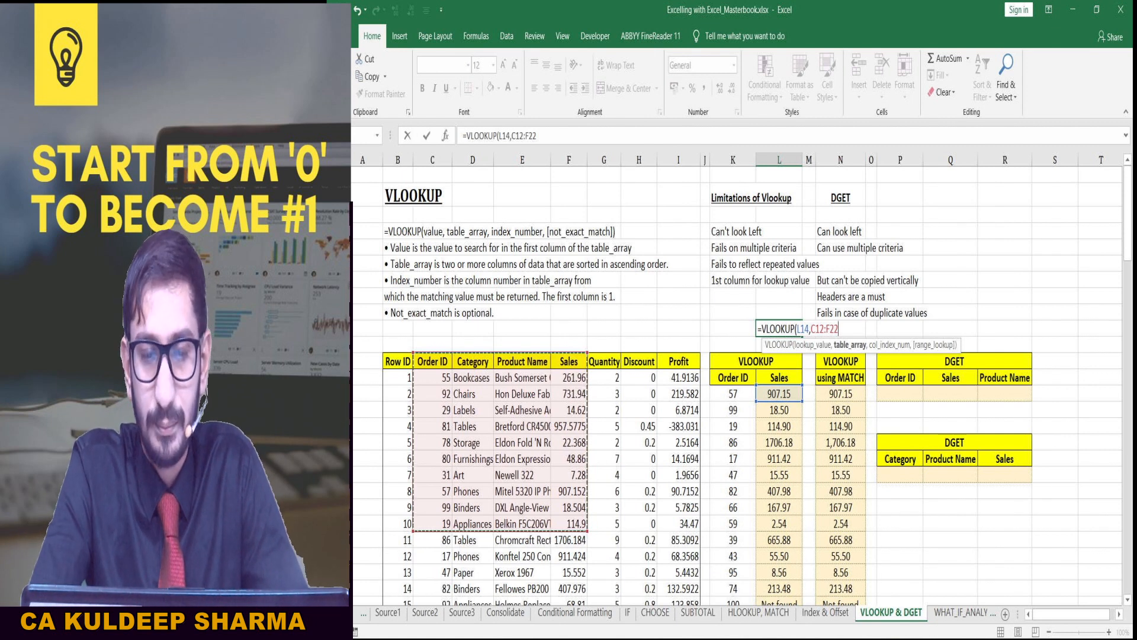
left_click_drag(474, 377, 571, 604)
left_click_drag(424, 442, 454, 412)
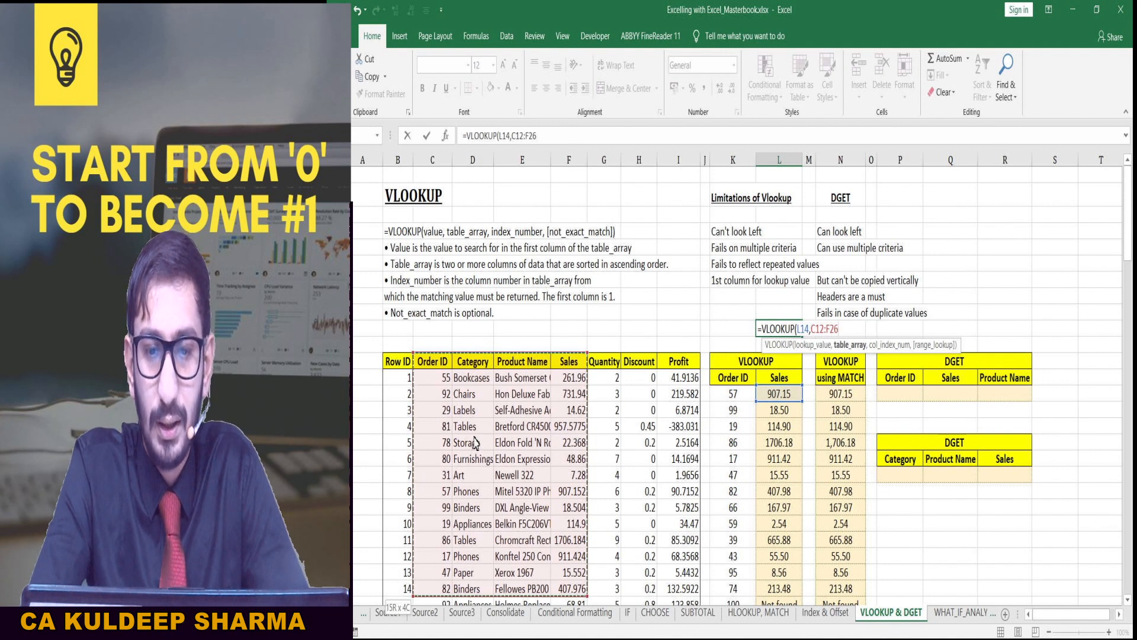
scroll(479, 450, "down", 1)
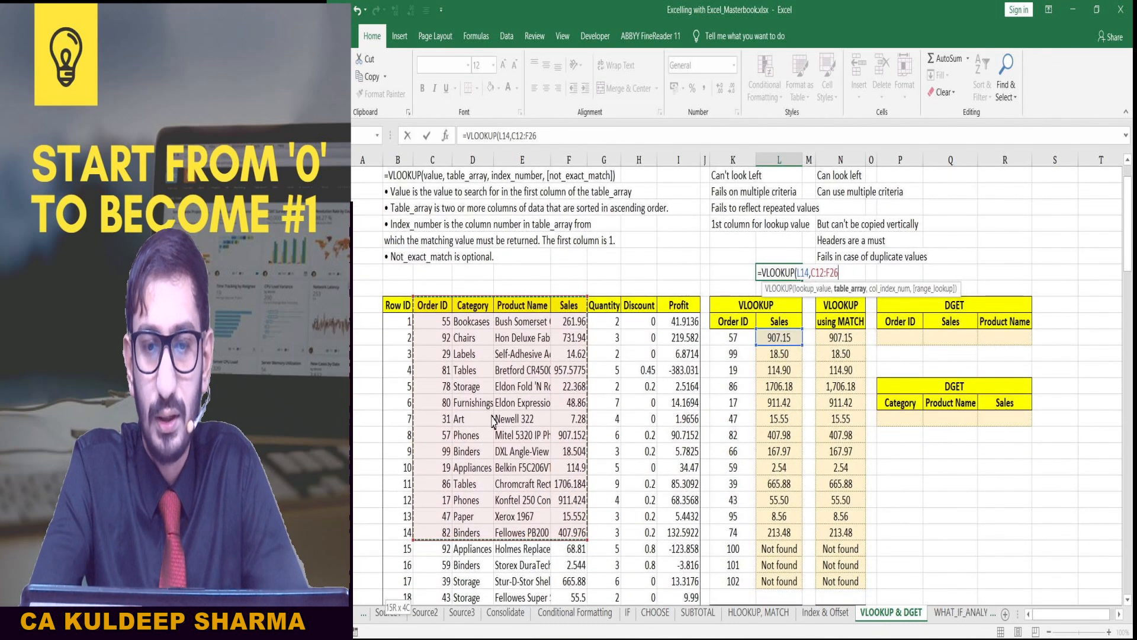
scroll(491, 421, "up", 1)
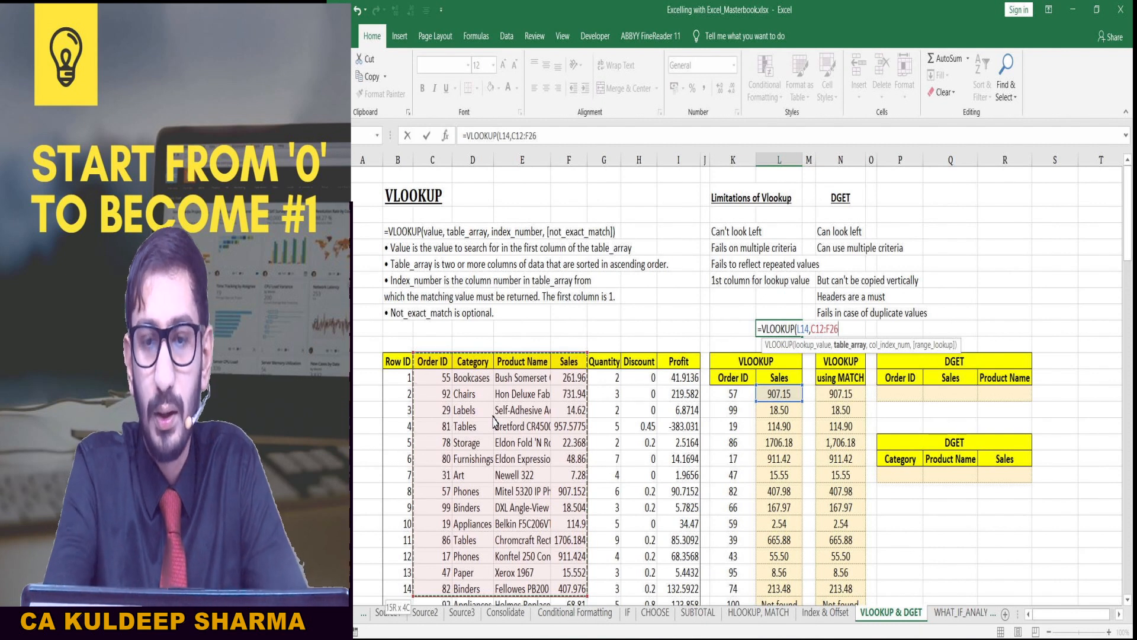
Step: Complete the VLOOKUP in L10 with column index 2 and exact match 0
type(",2")
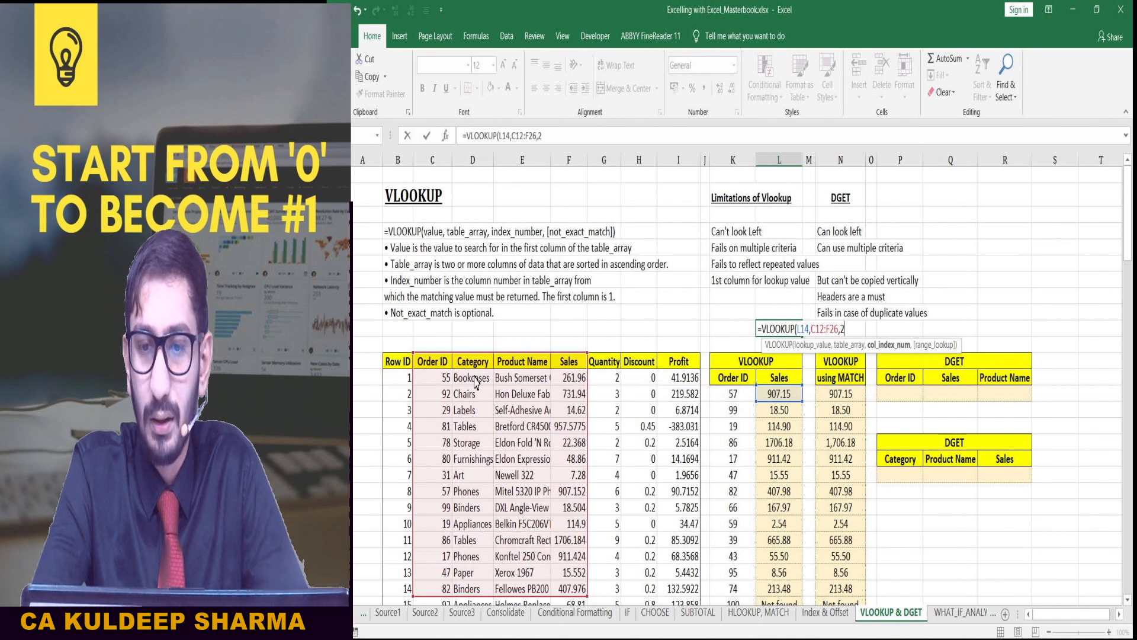
type(",0")
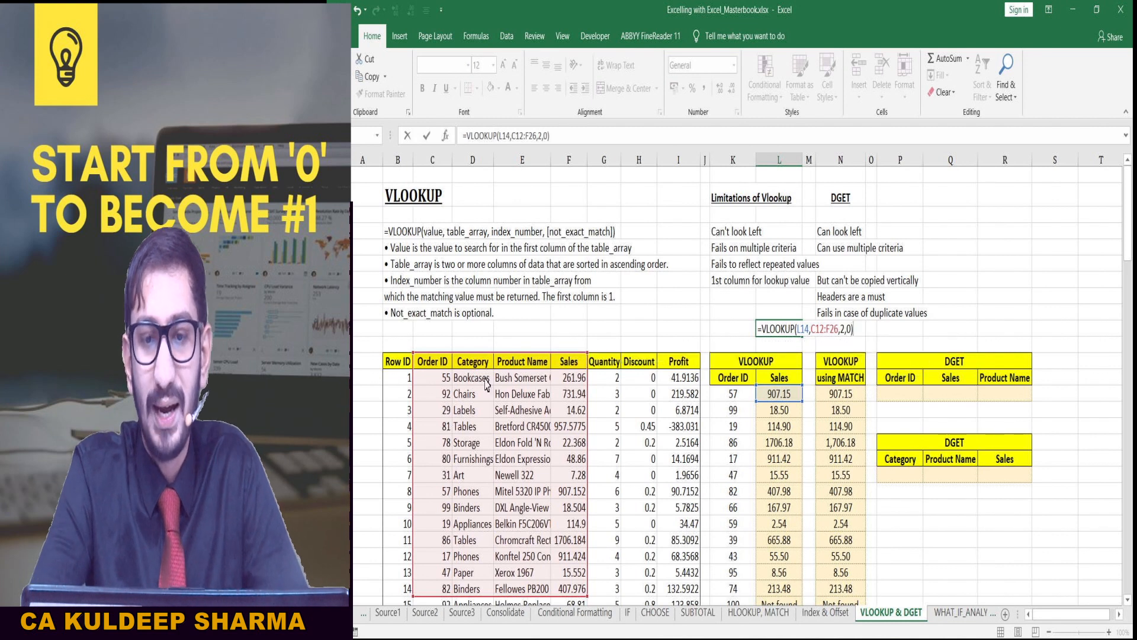
key("Return")
left_click(768, 333)
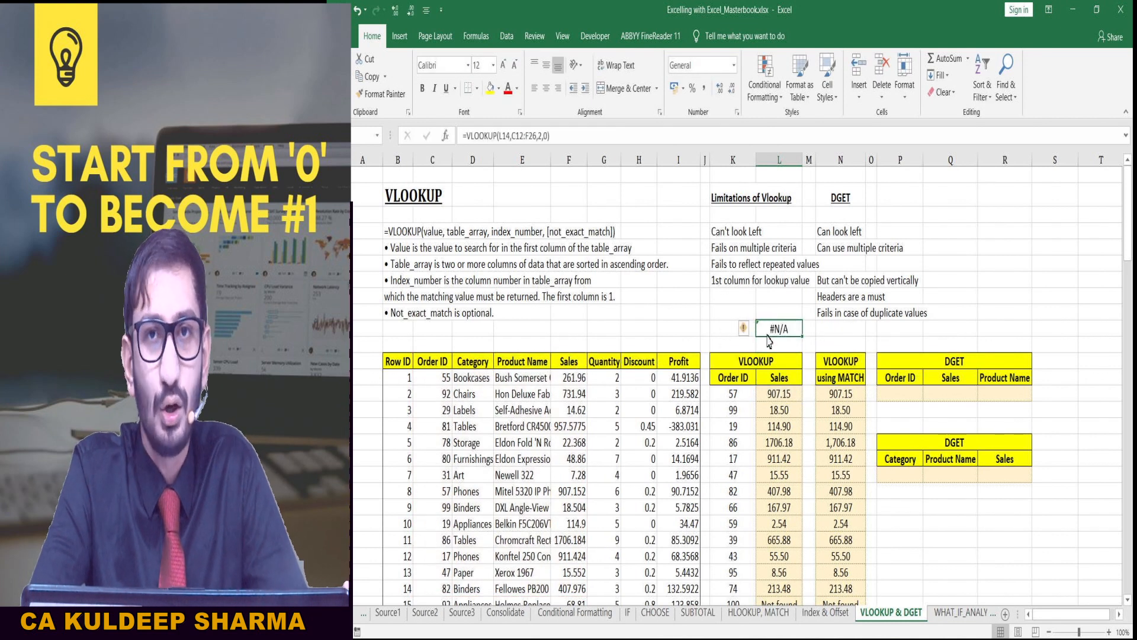
Step: Compare the L10 formula with the data table's right-to-left Sales lookup direction and the "Can't look Left" limitation
left_click_drag(580, 409, 456, 417)
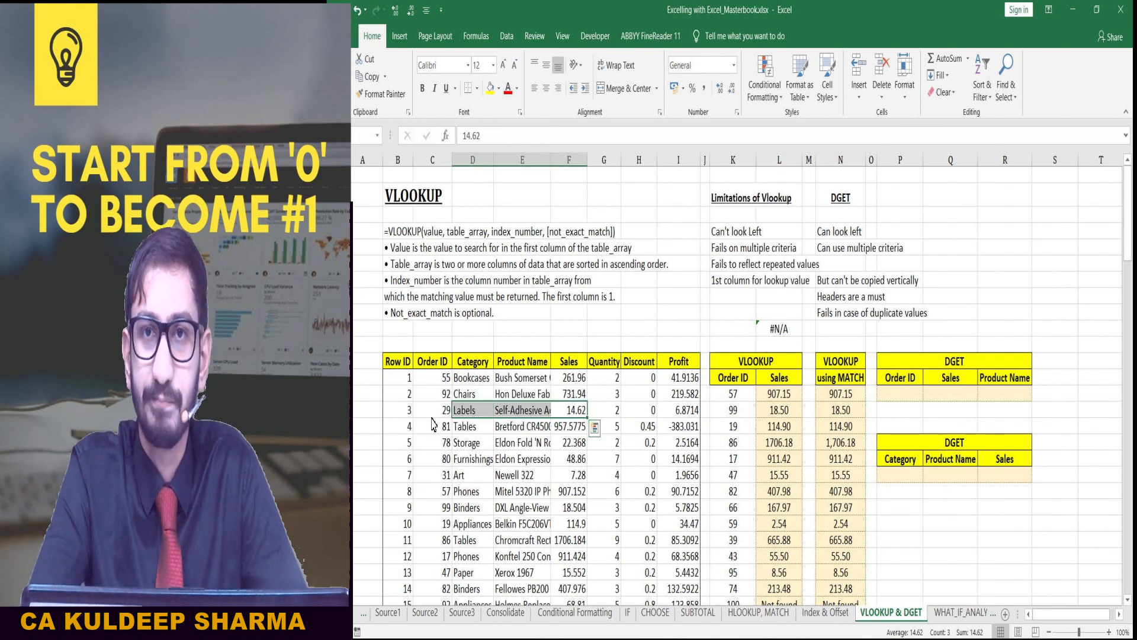
left_click(775, 331)
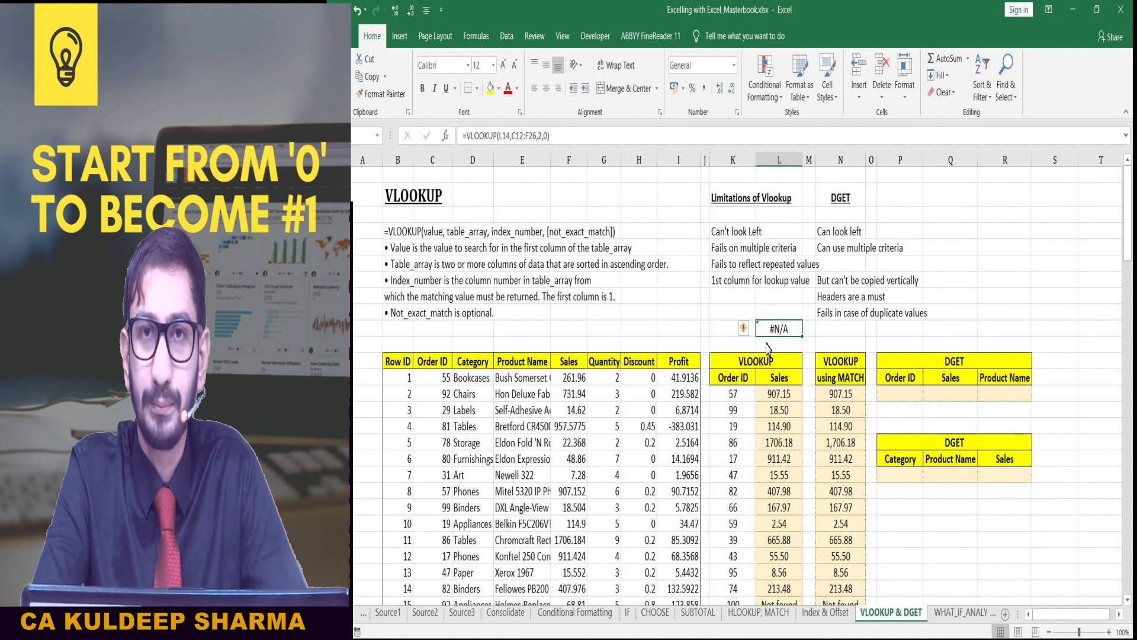
left_click(730, 233)
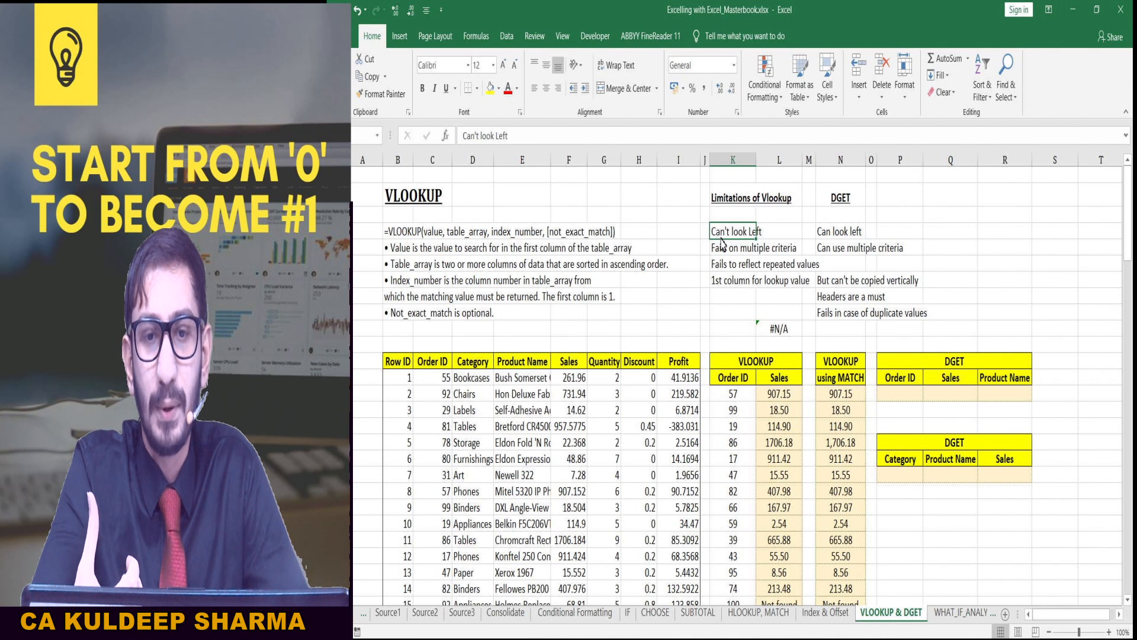
Step: Search the data table's Order ID column for the first and next occurrences of Order ID 57
left_click(732, 392)
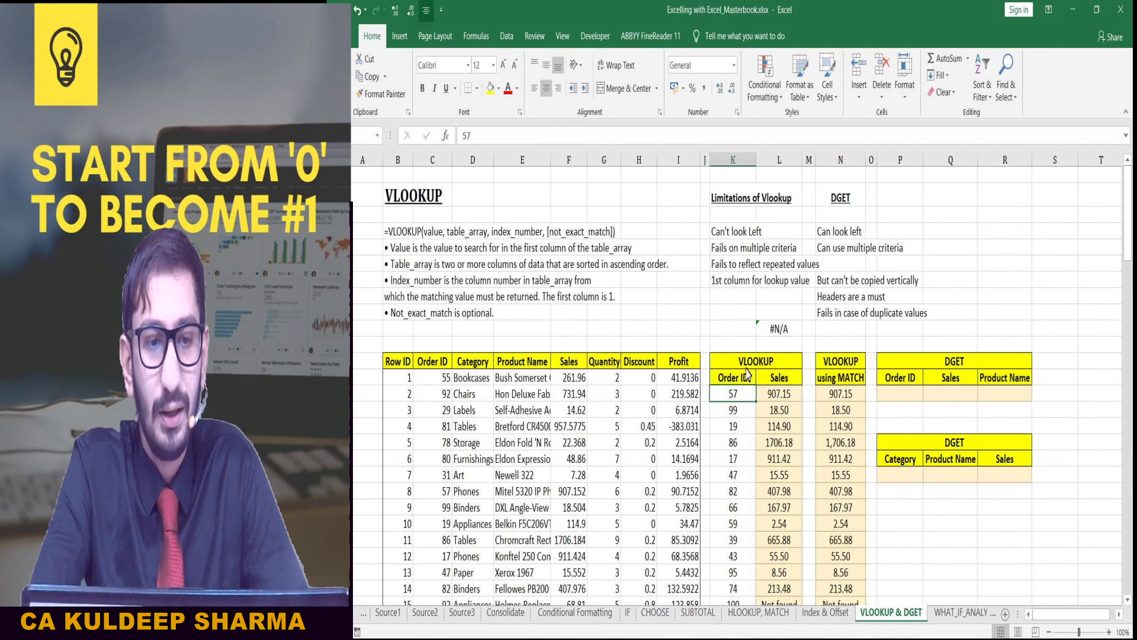
scroll(748, 373, "down", 1)
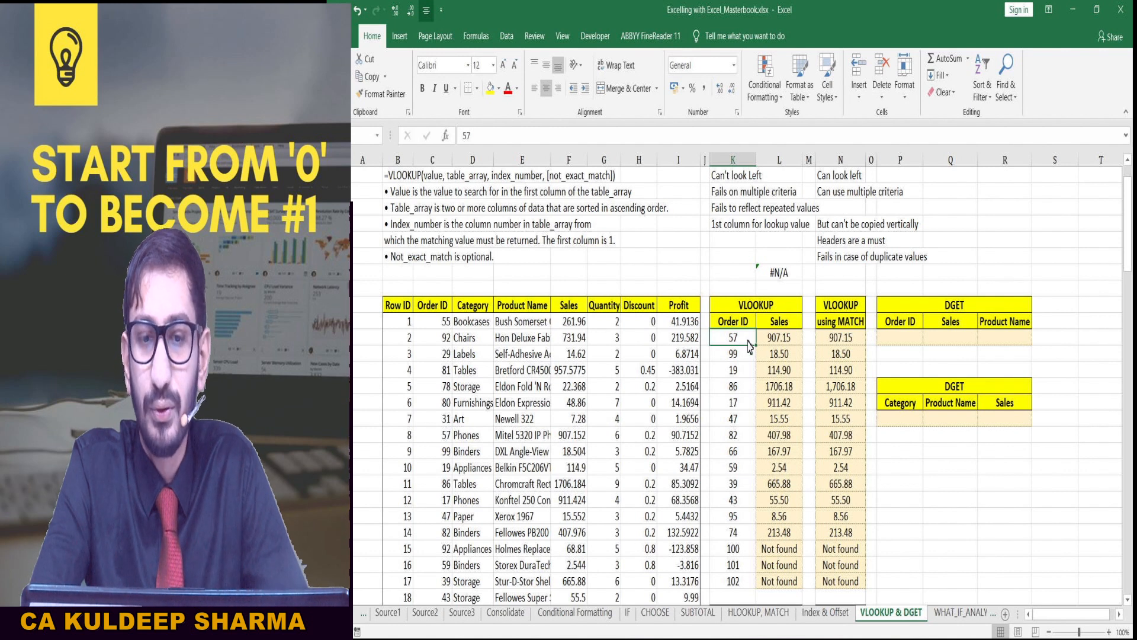
key("Right")
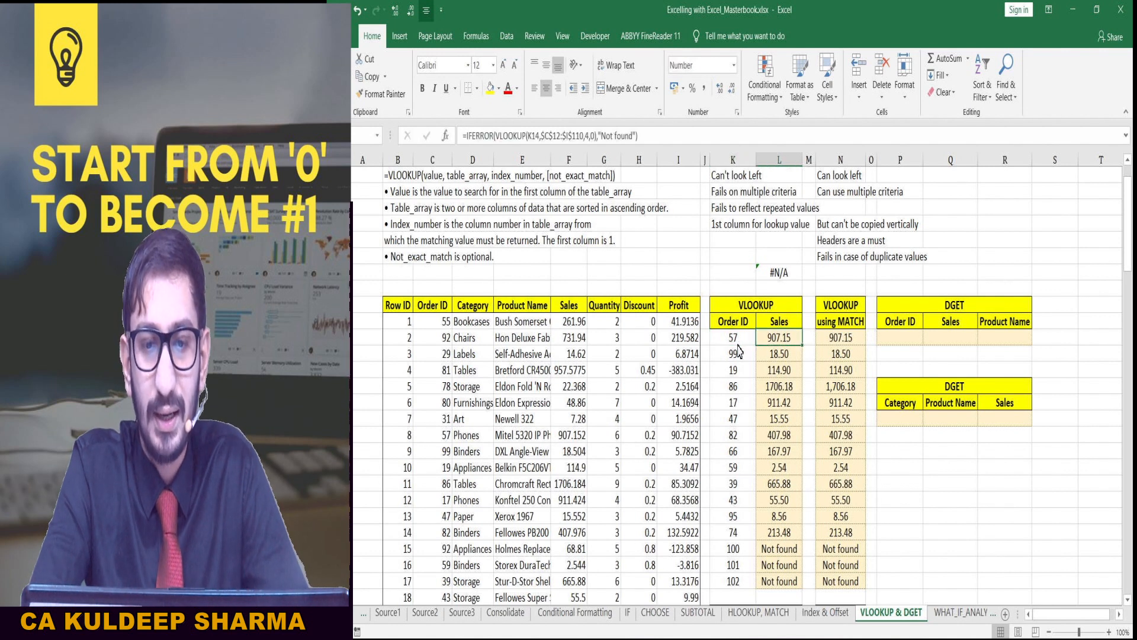
left_click(431, 341)
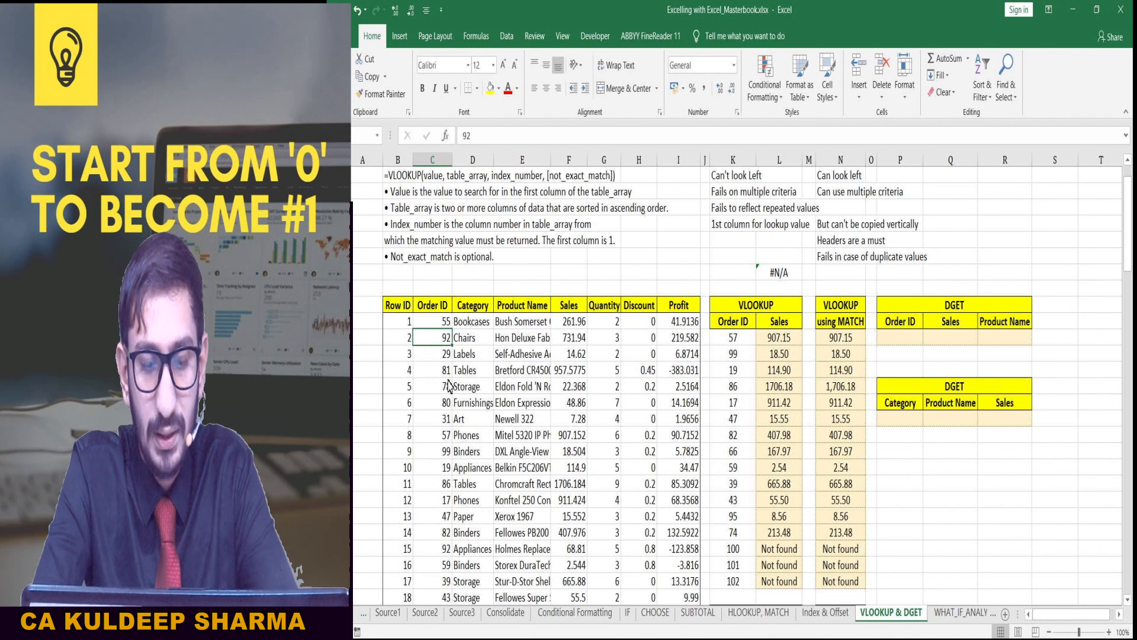
key("ctrl+space")
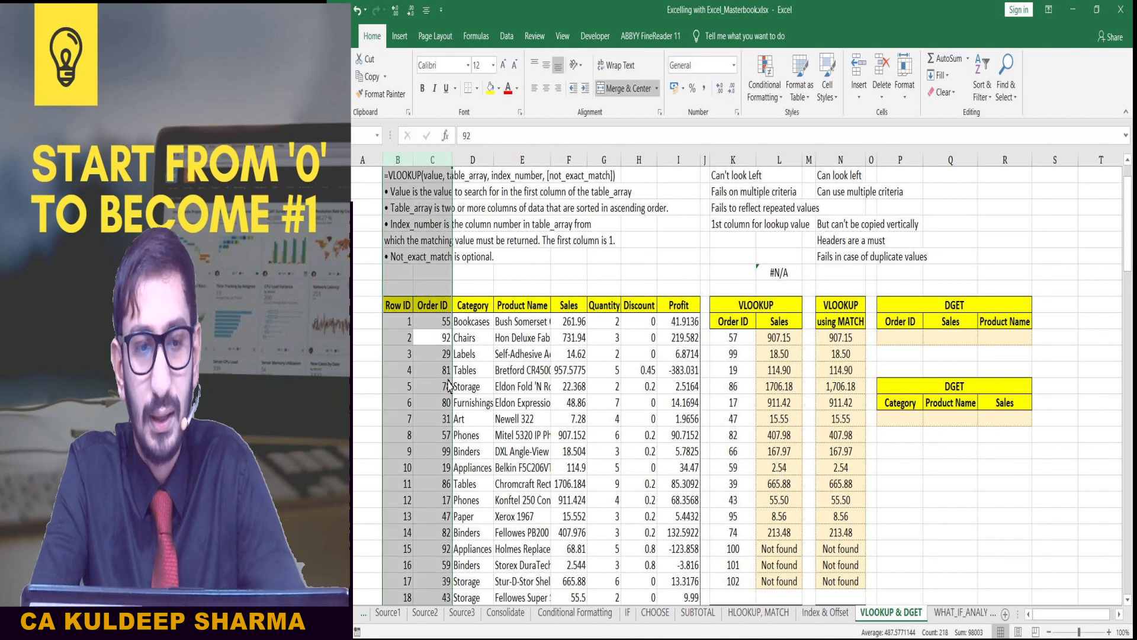
left_click(433, 160)
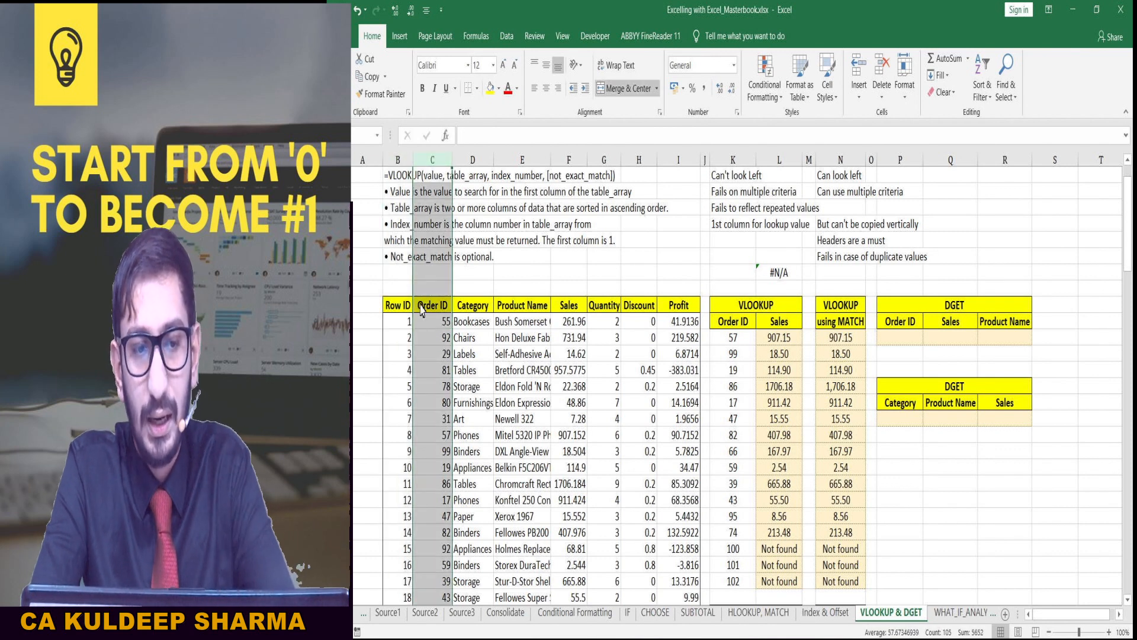
key("ctrl+f")
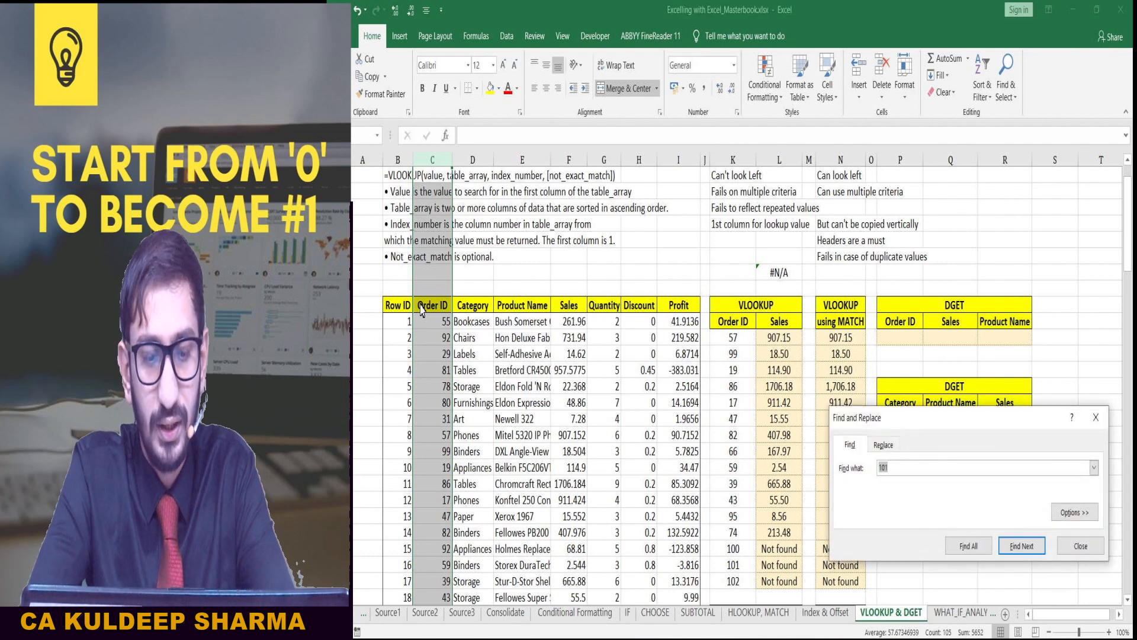
type("57")
key("Return")
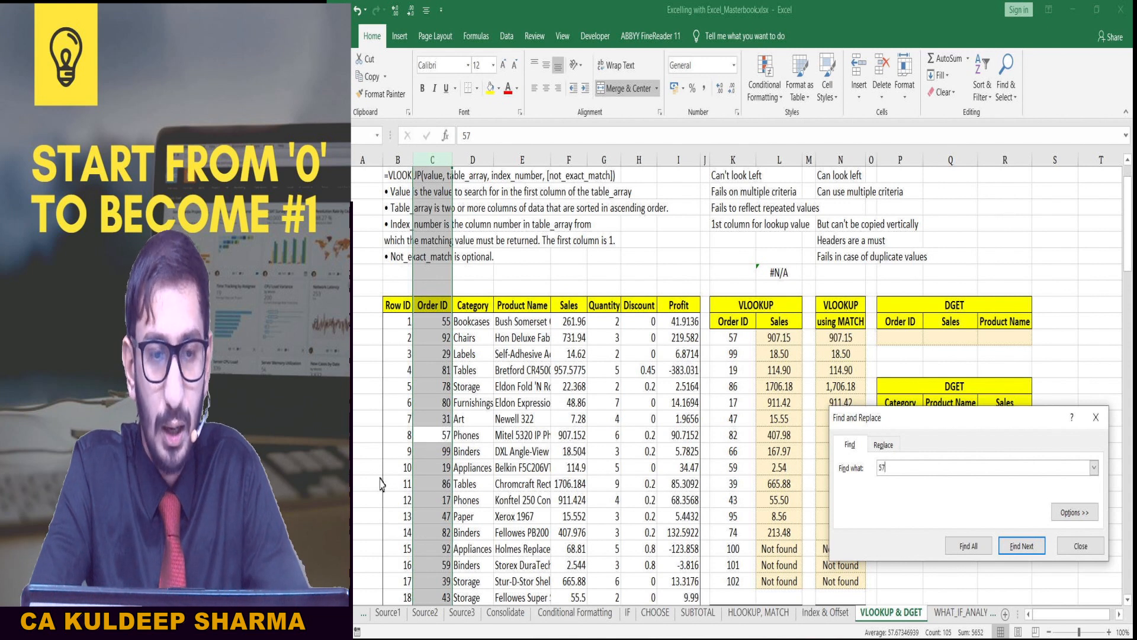
key("Return")
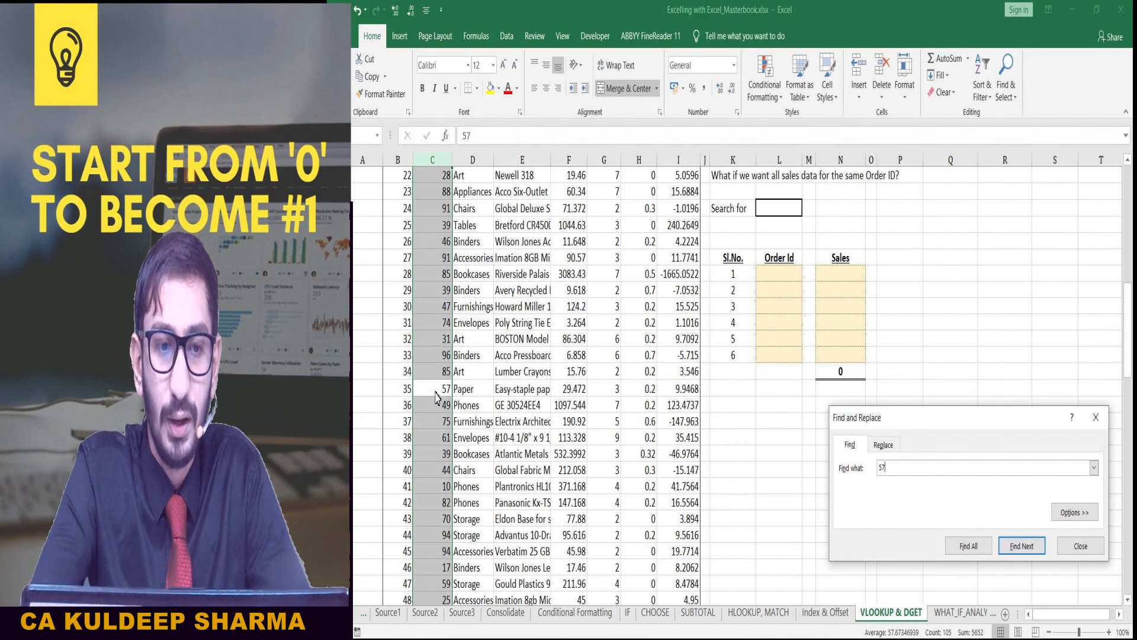
Step: Compare the Sales value of the next Order ID 57 match with the VLOOKUP result in L14, and end the search
left_click(575, 391)
scroll(664, 402, "up", 12)
scroll(665, 405, "down", 2)
scroll(665, 405, "up", 2)
left_click(777, 393)
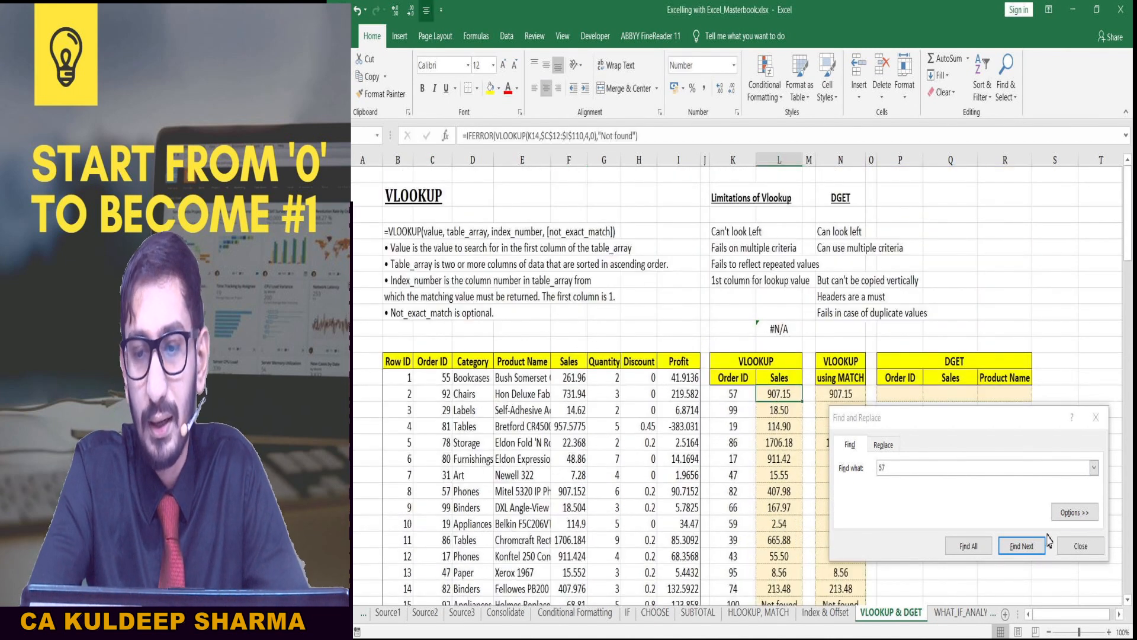
left_click(1080, 545)
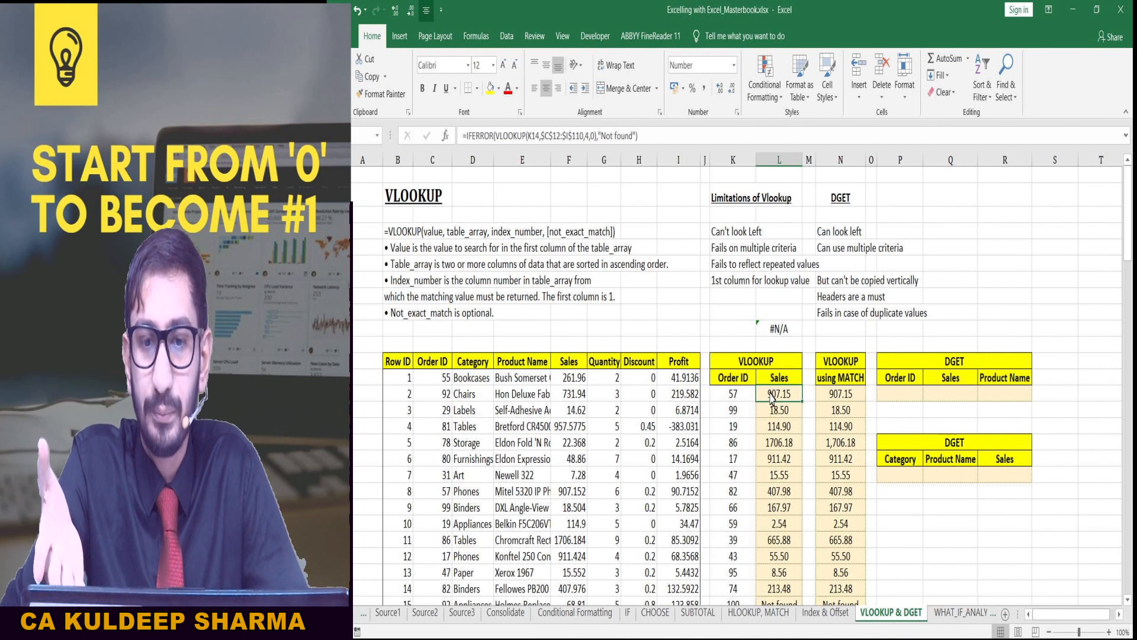
Step: Examine the "Fails to reflect repeated values" limitation against Order ID 57 and its Sales result in the VLOOKUP table
left_click(733, 396)
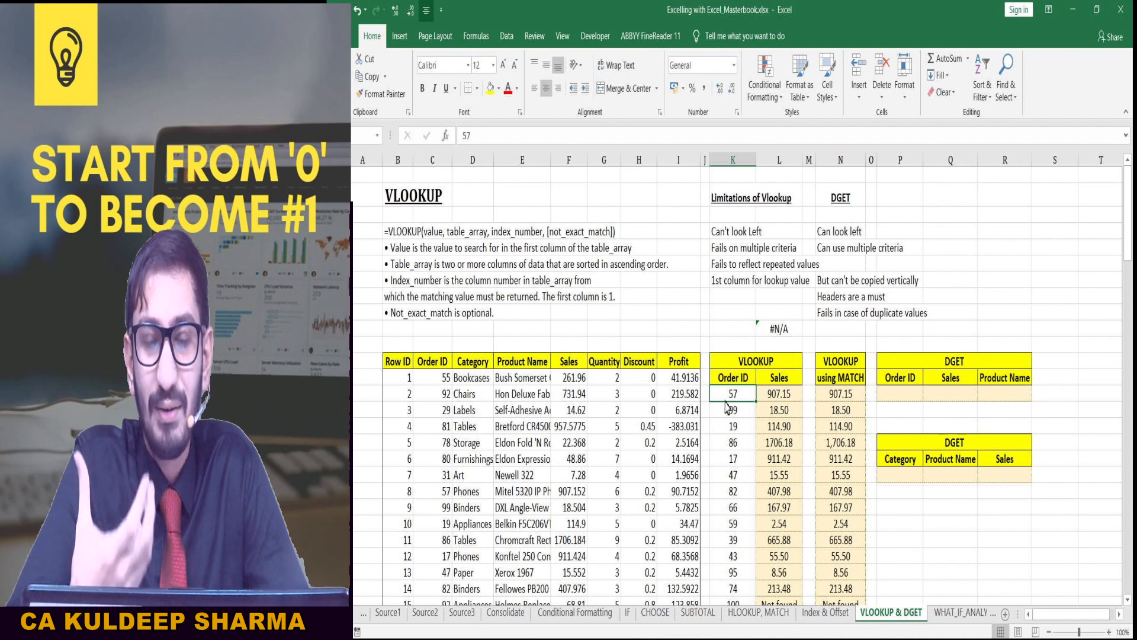
left_click(767, 395)
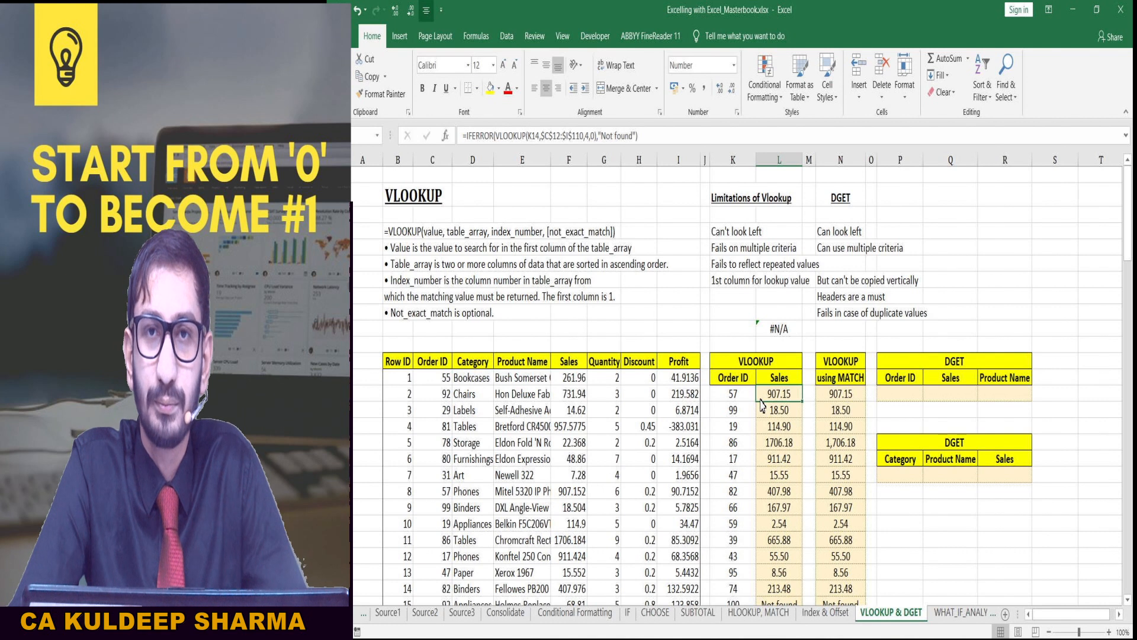
left_click(709, 259)
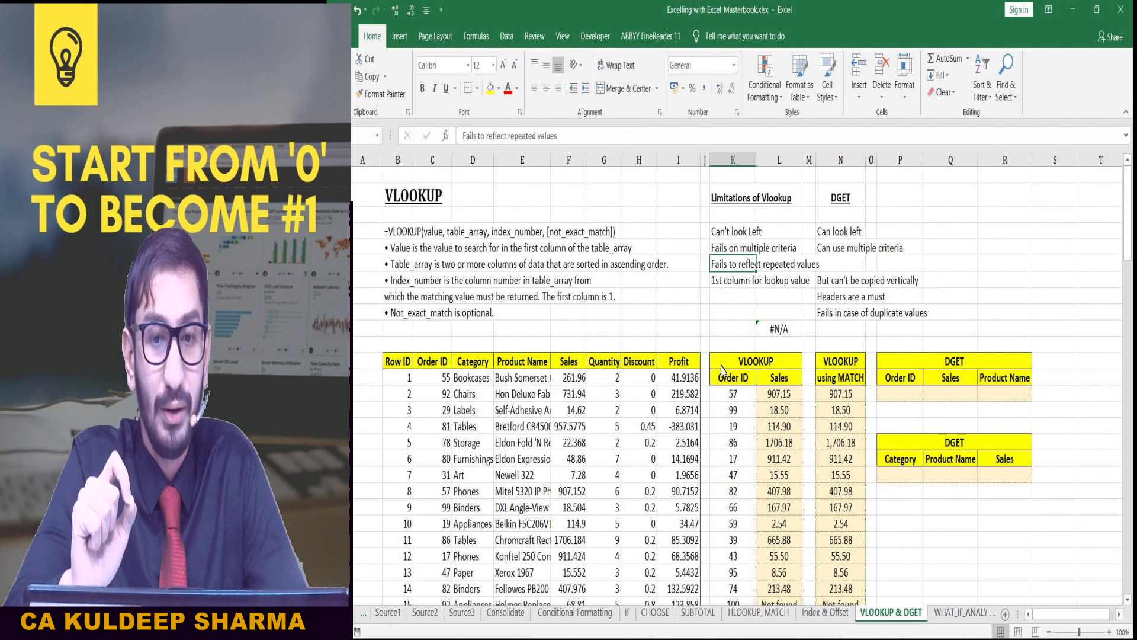
left_click(731, 395)
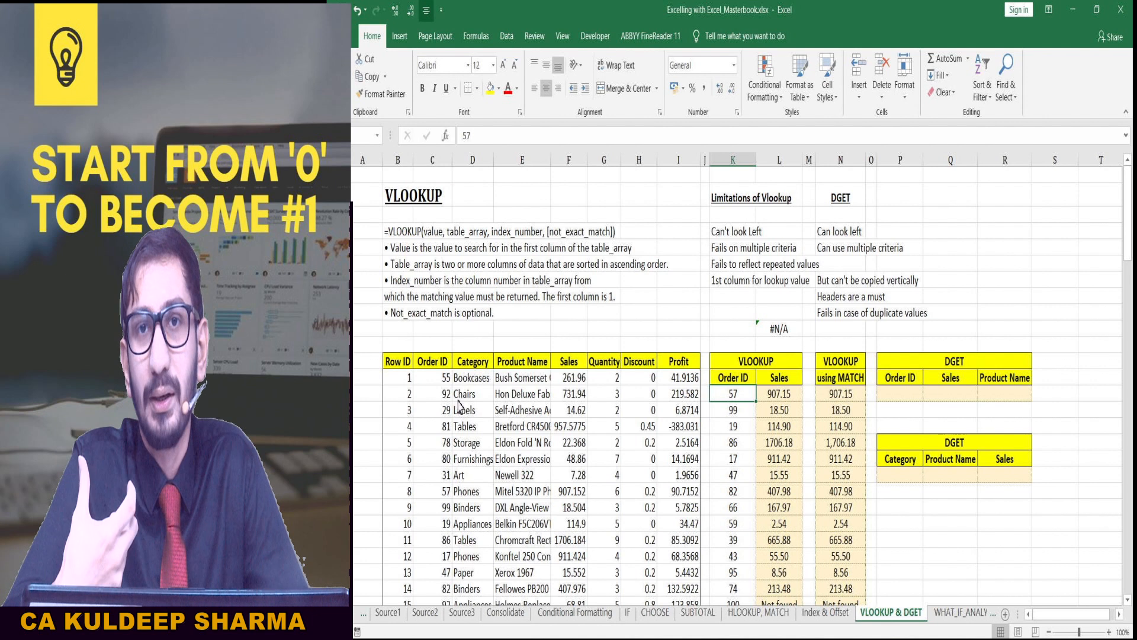
Step: Compare the "Fails on multiple criteria" limitation with the single lookup value, Order ID 57, and its Sales formula in L14
left_click(790, 395)
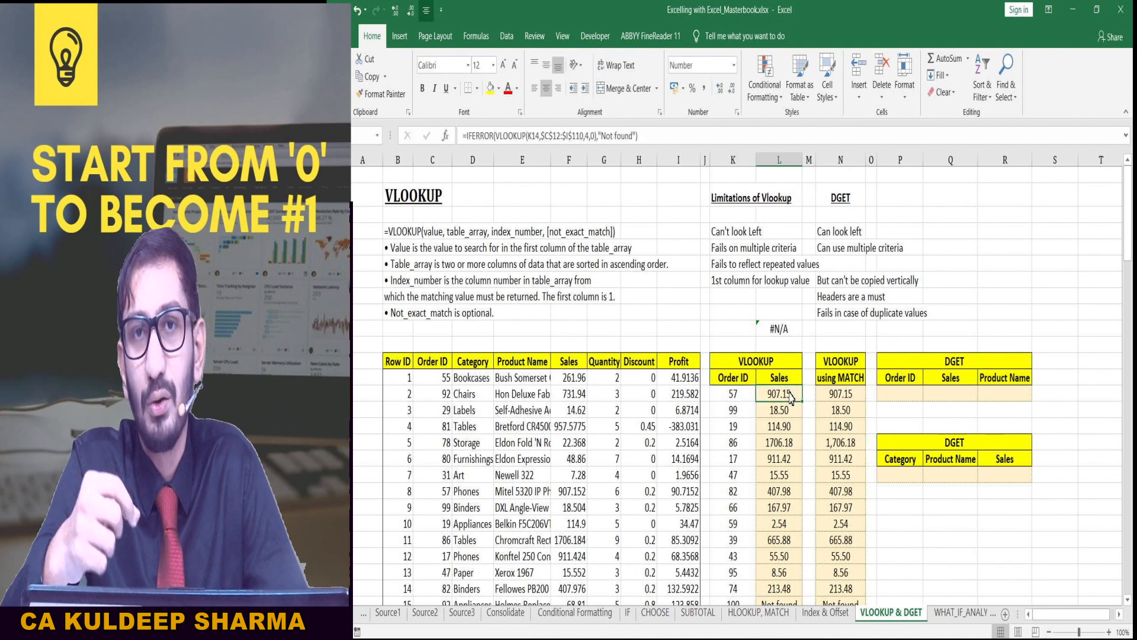
left_click(740, 398)
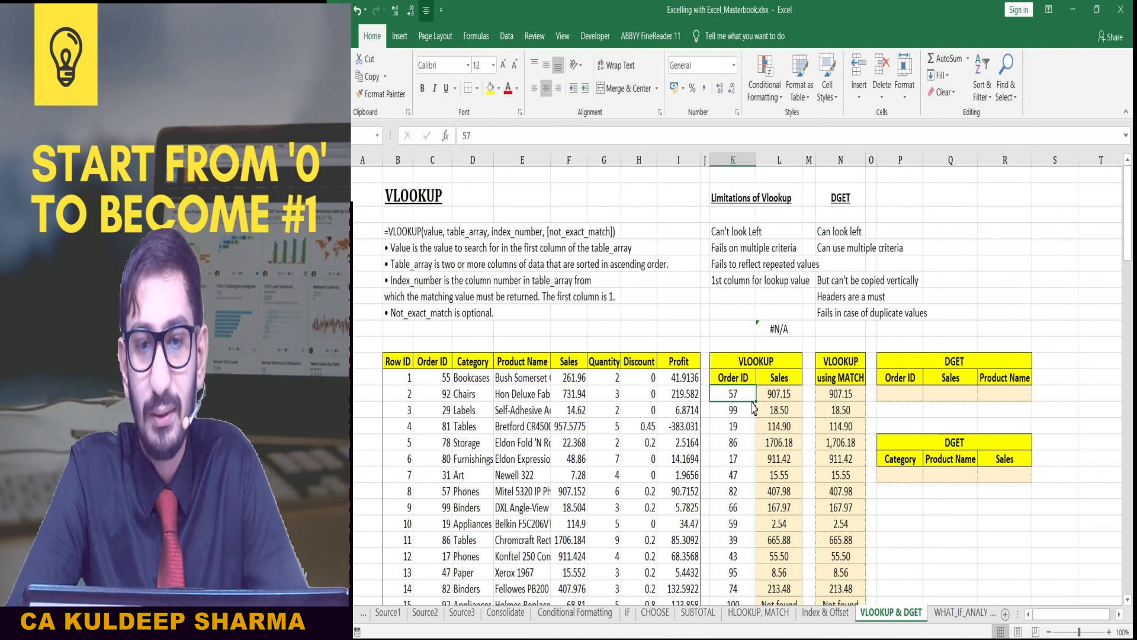
left_click(726, 251)
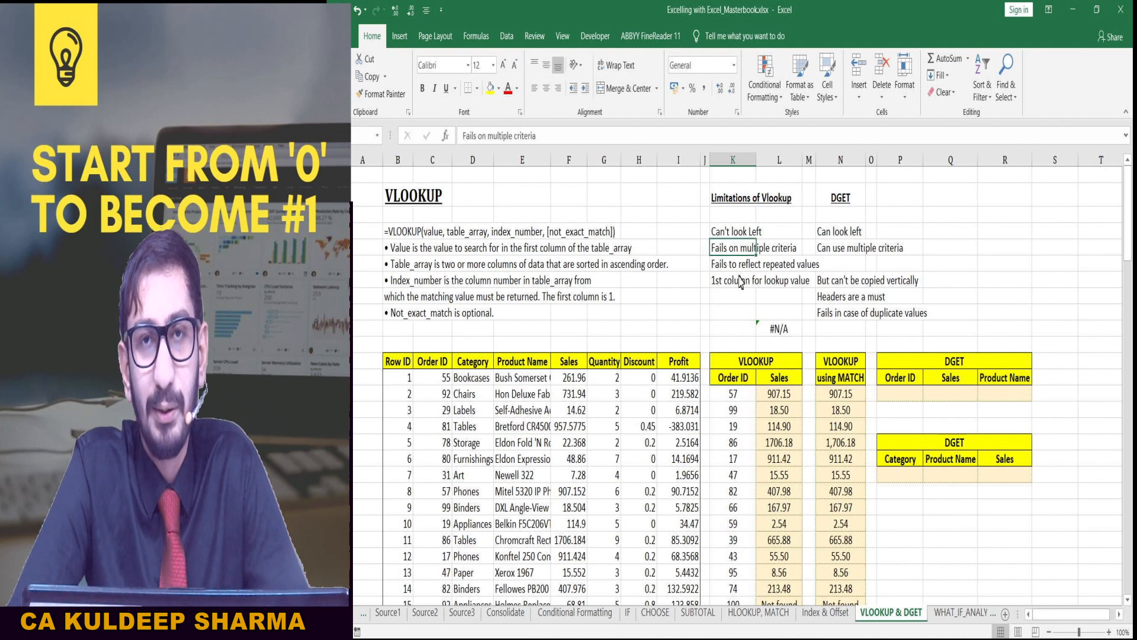
left_click(791, 395)
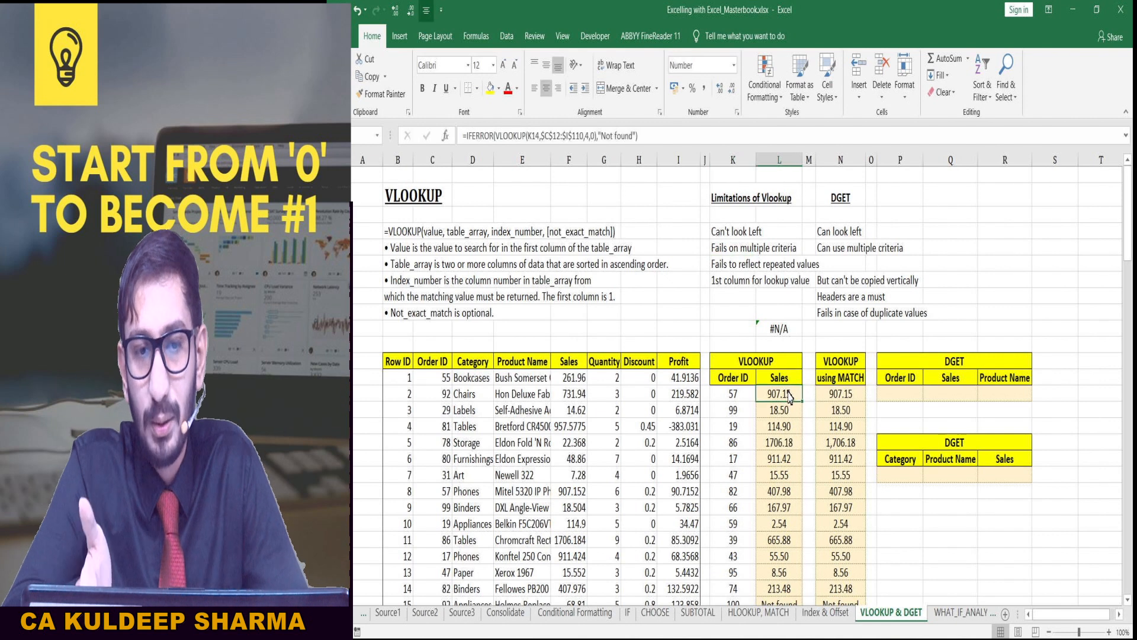
left_click(726, 398)
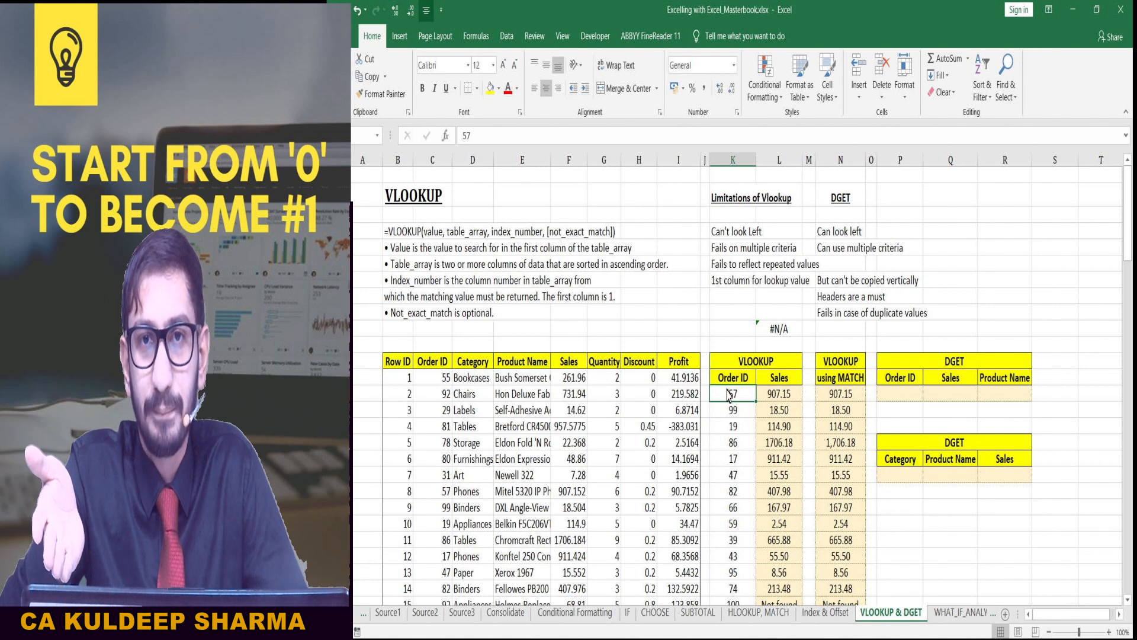
Step: Inspect the lookup value argument K14 inside the L14 VLOOKUP formula, and close the formula without changing it
double_click(768, 395)
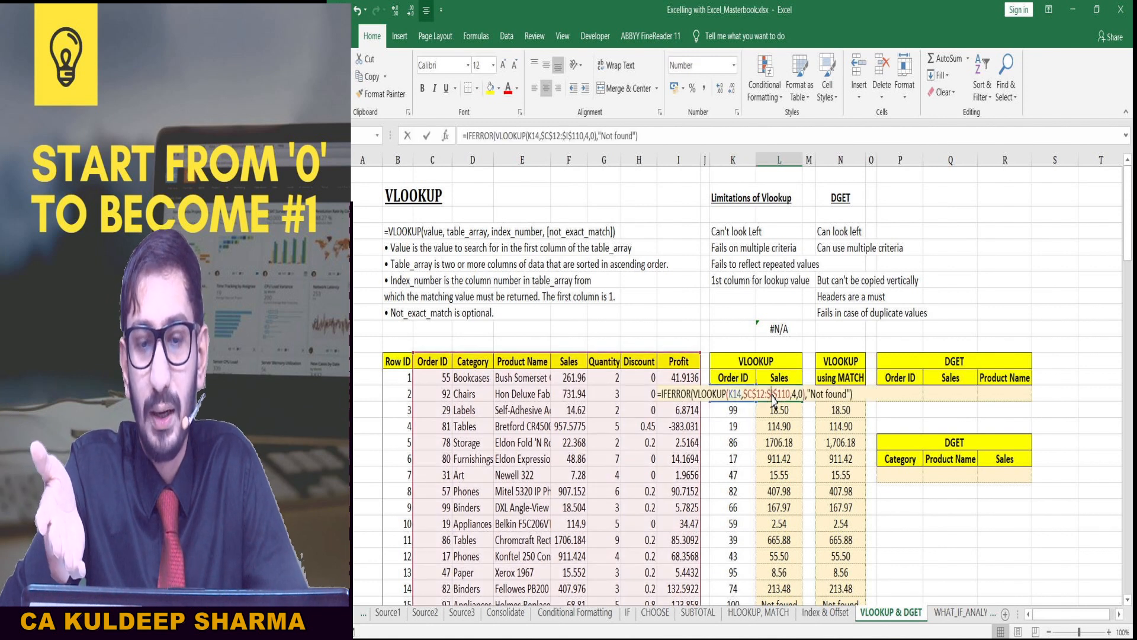
left_click(741, 394)
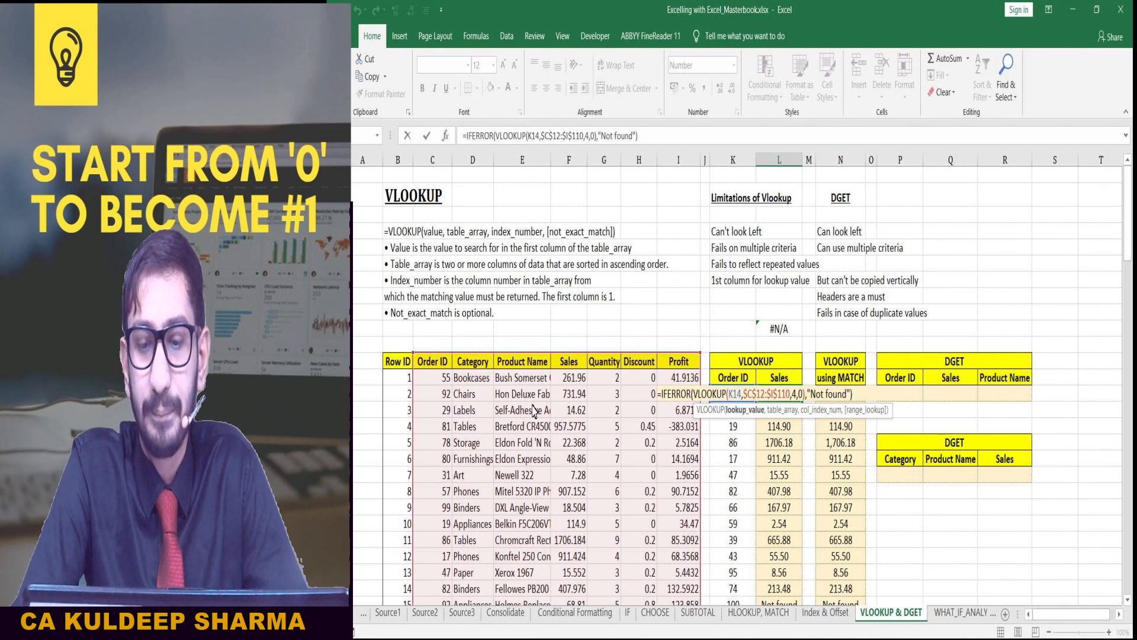
key("Return")
key("Up")
Step: Review the "Fails to reflect repeated values" and "1st column for lookup value" entries in the list of VLOOKUP limitations
left_click(723, 270)
key("Down")
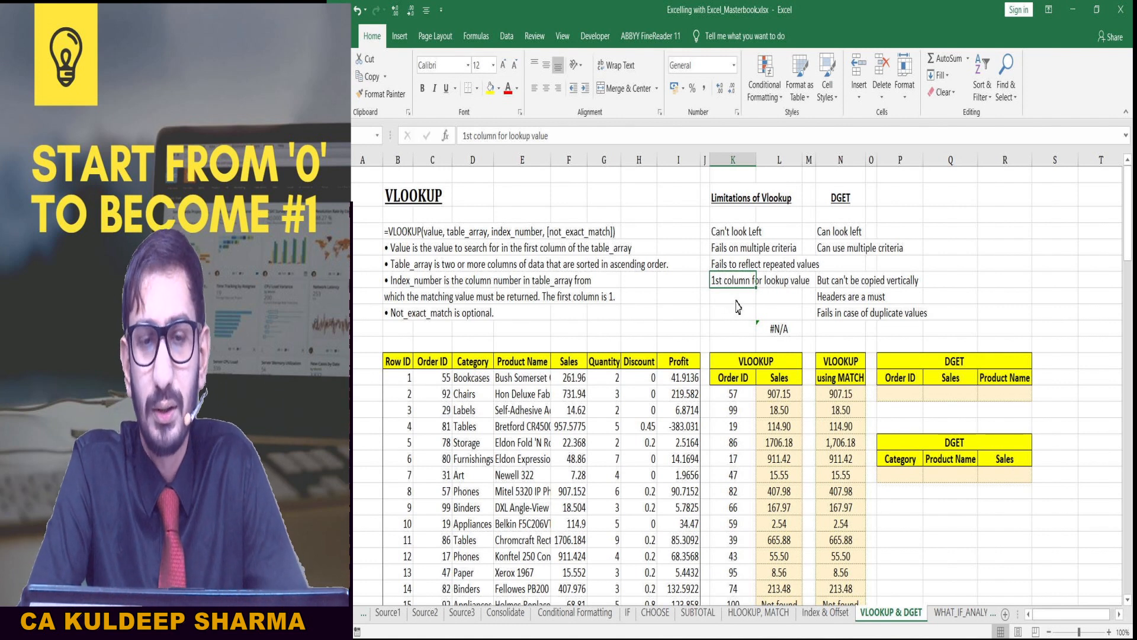
key("Down")
key("Down")
key("Down")
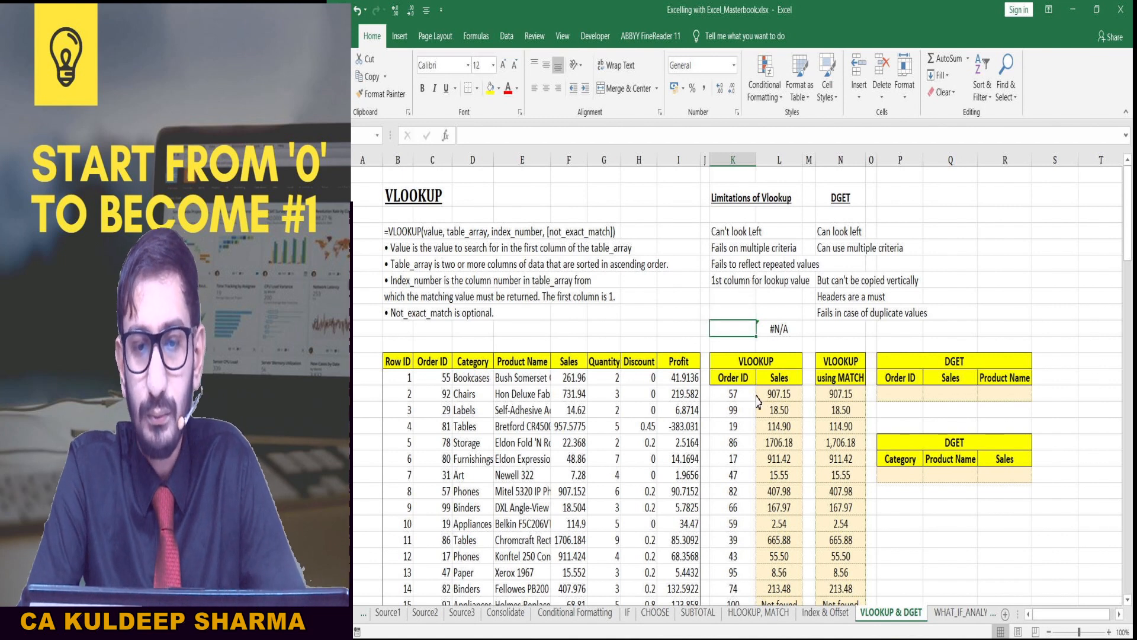
Step: Compare the VLOOKUP formulas in L10 and L14 with the VLOOKUP using MATCH formula in N14, and select the upper DGET table's heading
key("Right")
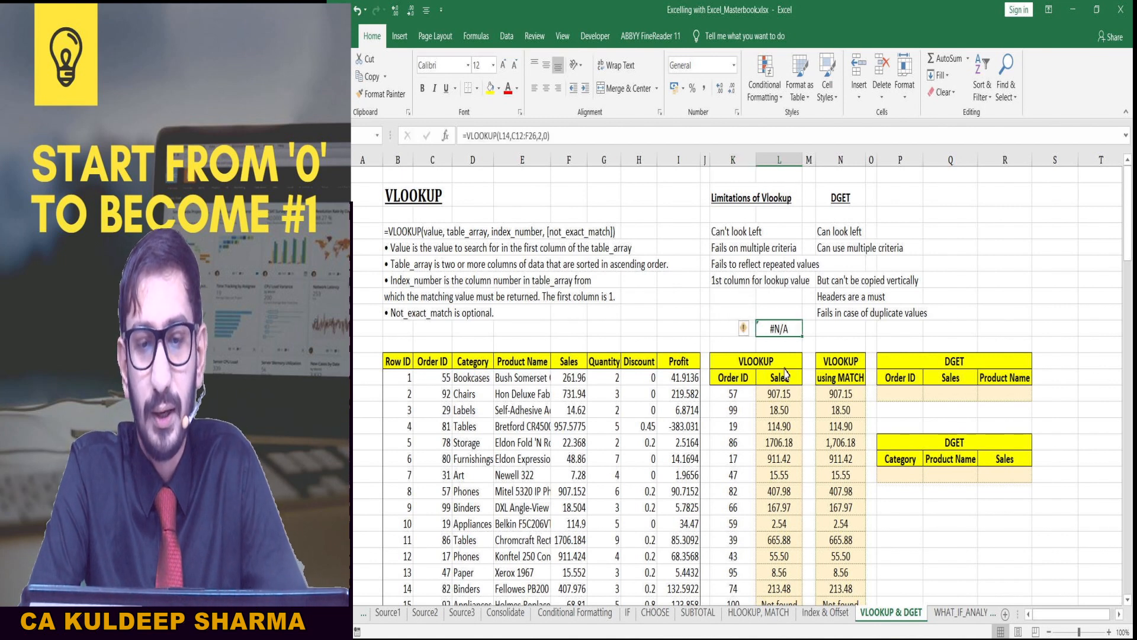
key("Down")
key("Down")
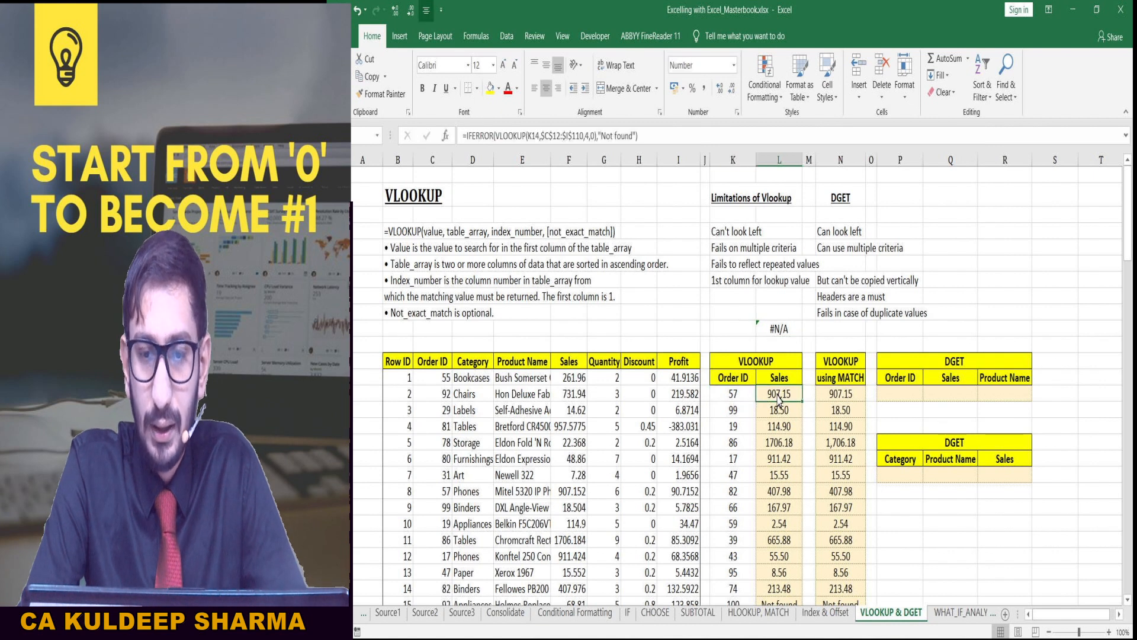
key("Right")
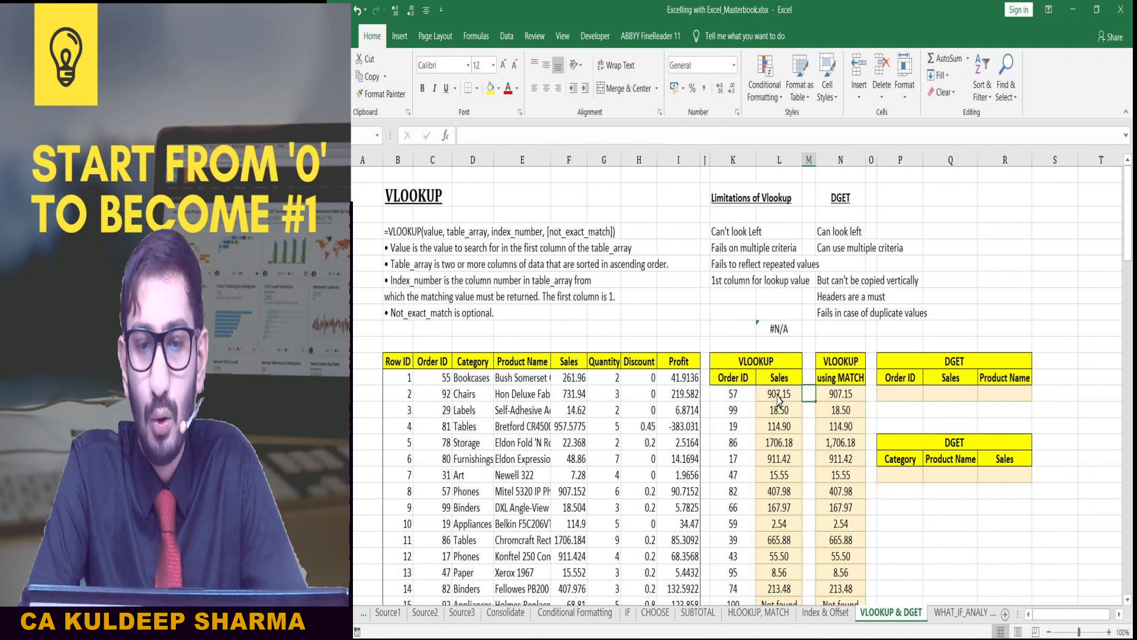
key("Right")
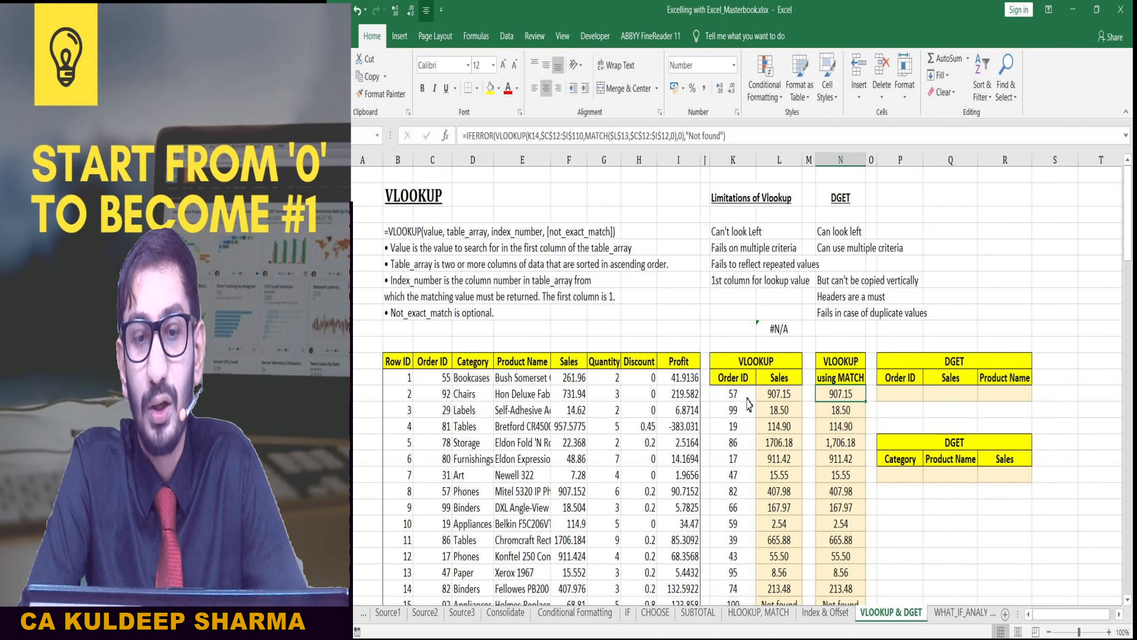
key("Left")
key("Left")
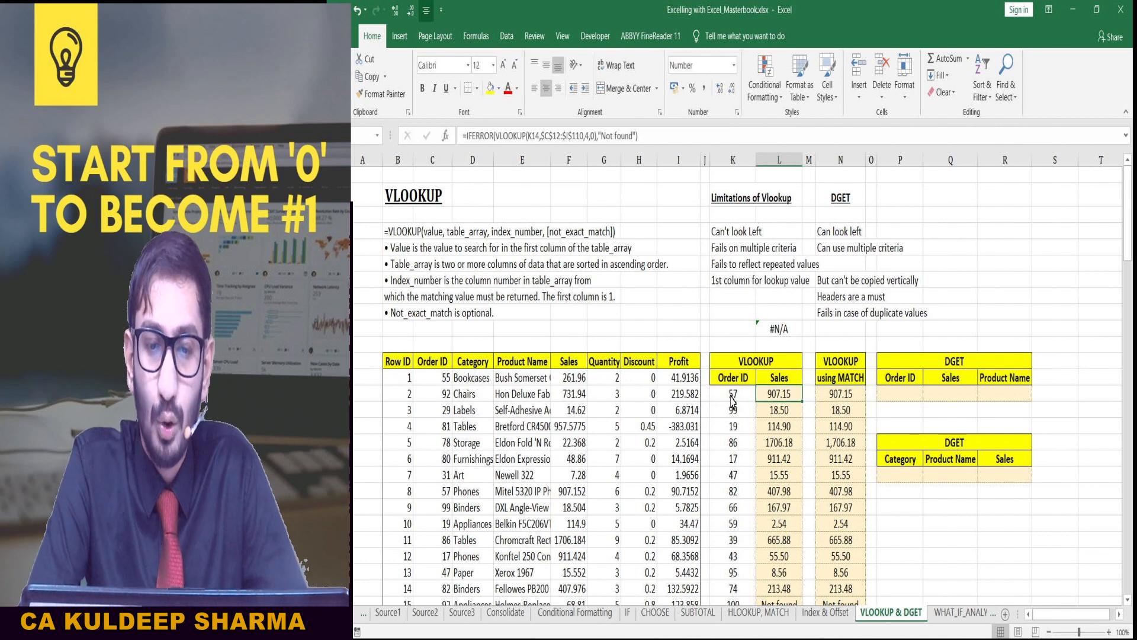
left_click(894, 365)
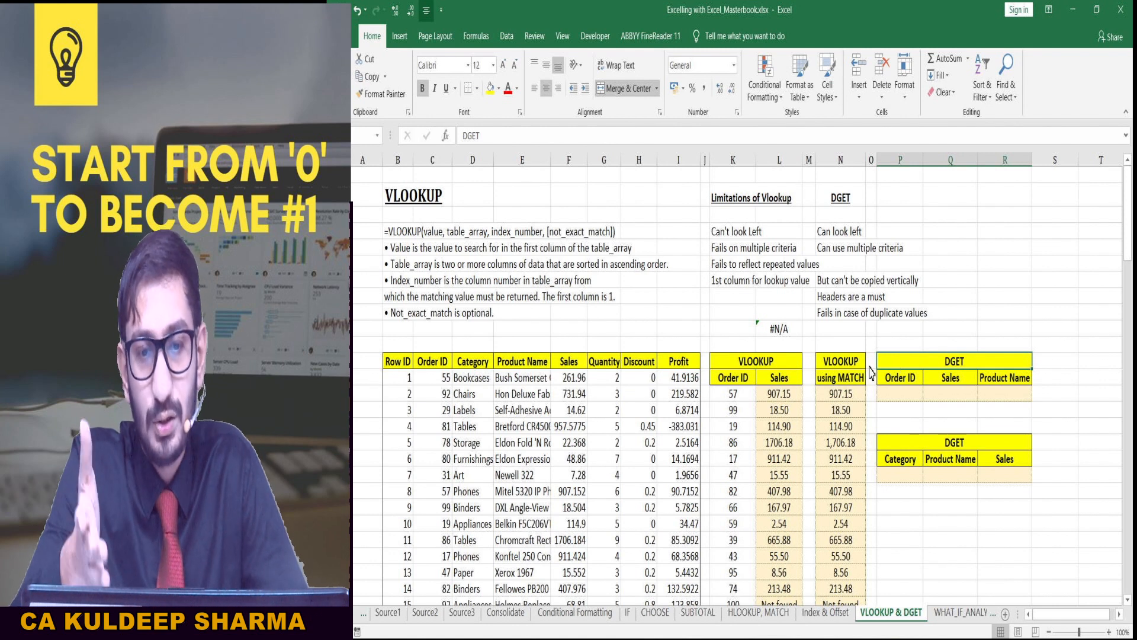